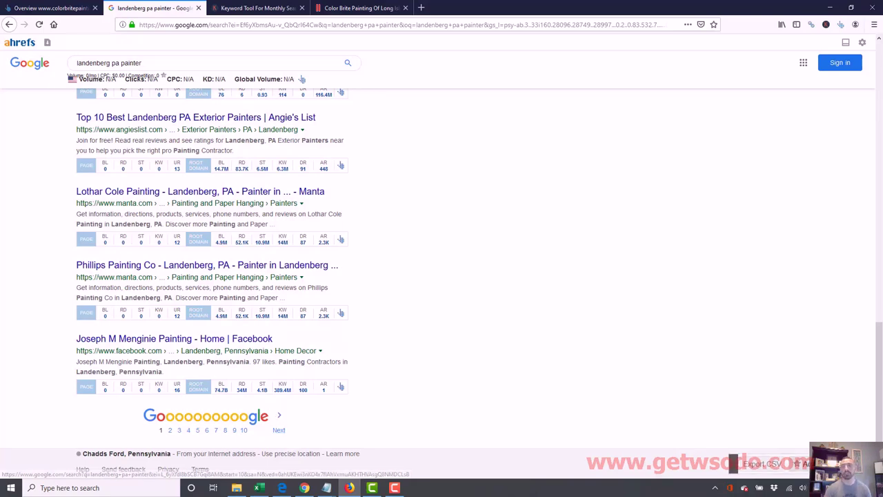
Search Google for "long island painter" and look through the results page down to its related searches.
{"action": "left_click_drag", "start_coordinate": [879, 388], "coordinate": [881, 114]}
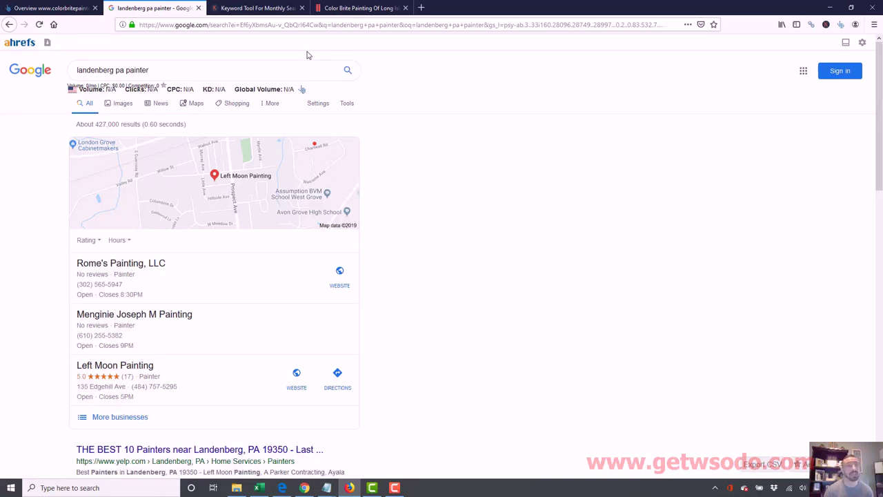
{"action": "left_click_drag", "start_coordinate": [126, 70], "coordinate": [1, 67]}
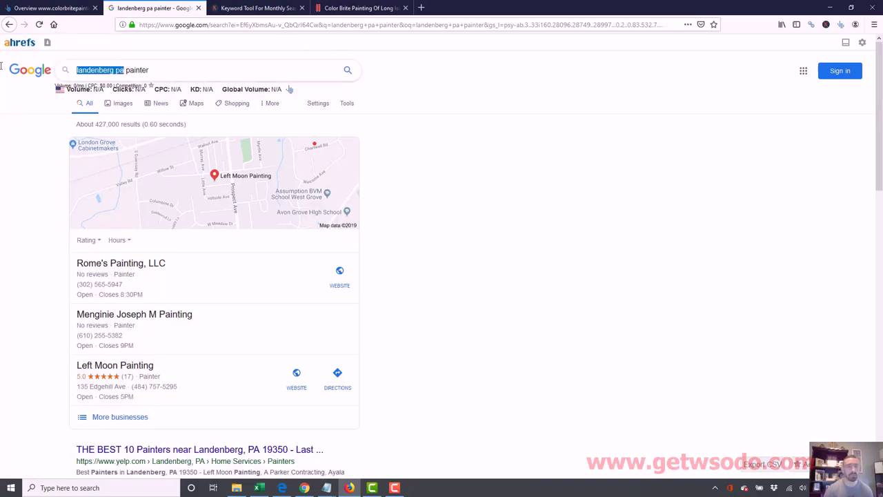
{"action": "type", "text": "long isla"}
{"action": "type", "text": "nd"}
{"action": "key", "text": "Return"}
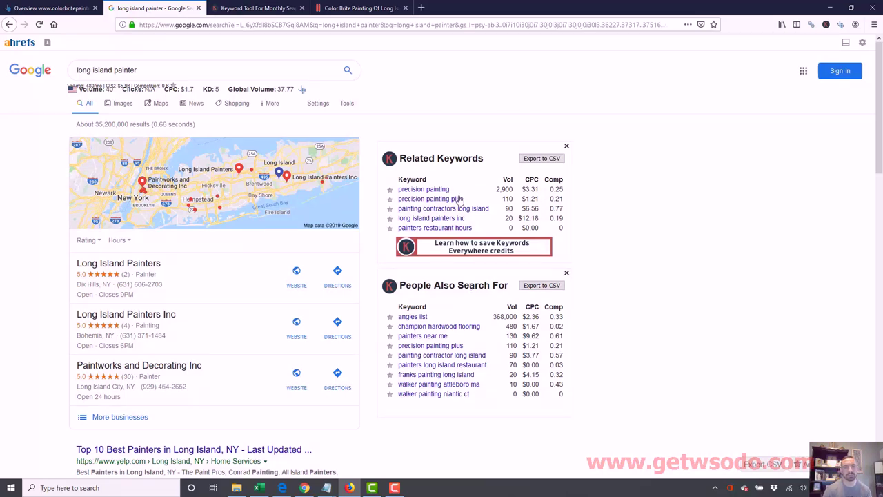
{"action": "left_click_drag", "start_coordinate": [879, 104], "coordinate": [879, 400]}
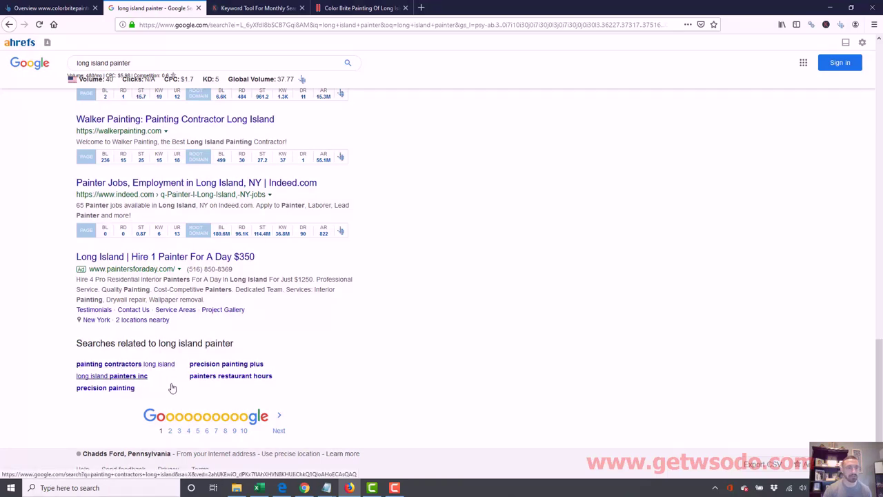
{"action": "left_click_drag", "start_coordinate": [879, 390], "coordinate": [880, 114]}
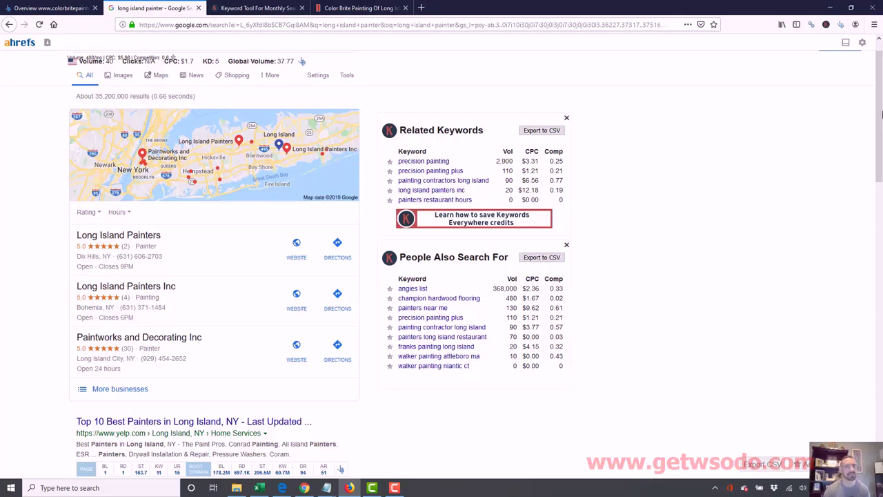
Look up "long island population" on google.com in a separate browser tab, closing that tab when done.
{"action": "key", "text": "ctrl+t"}
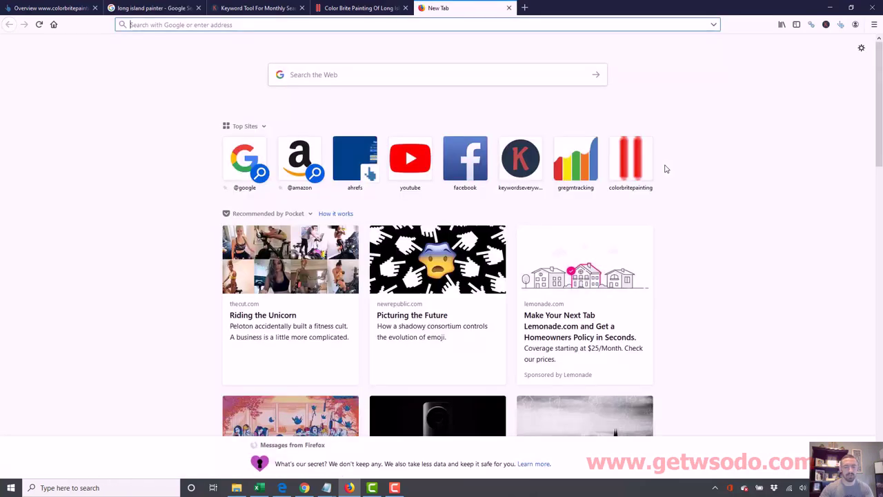
{"action": "type", "text": "google.com"}
{"action": "key", "text": "Return"}
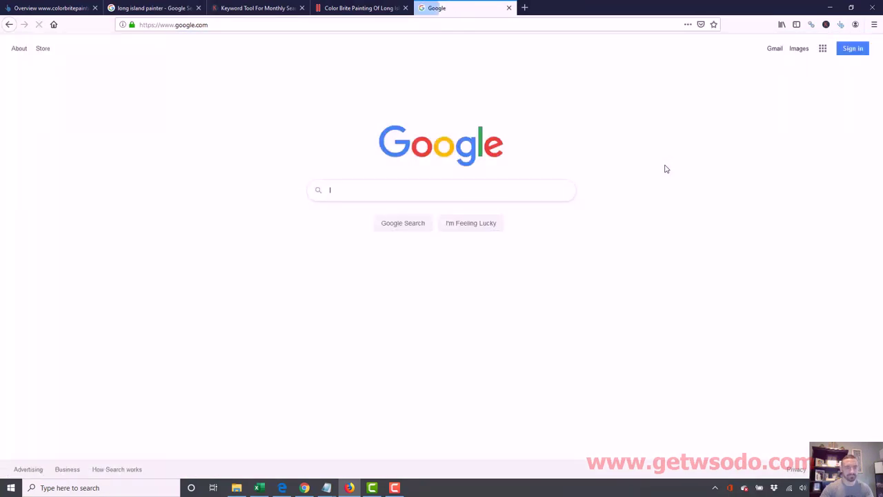
{"action": "type", "text": "long island population"}
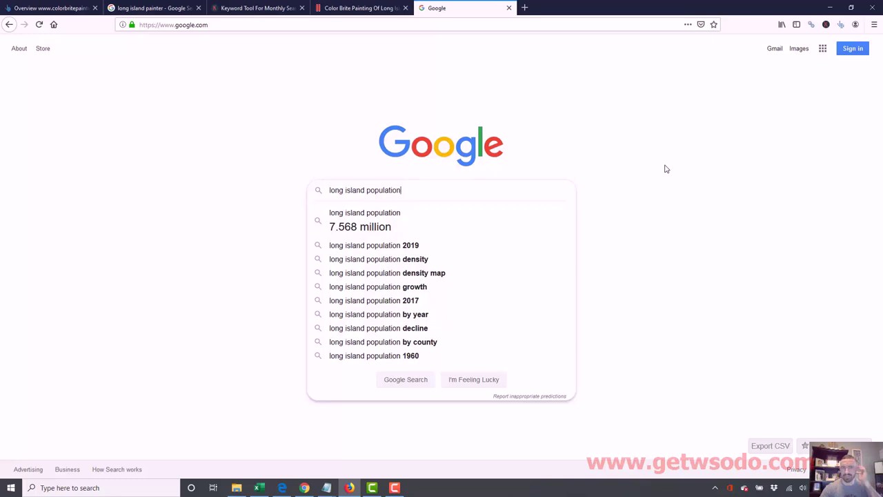
{"action": "key", "text": "Return"}
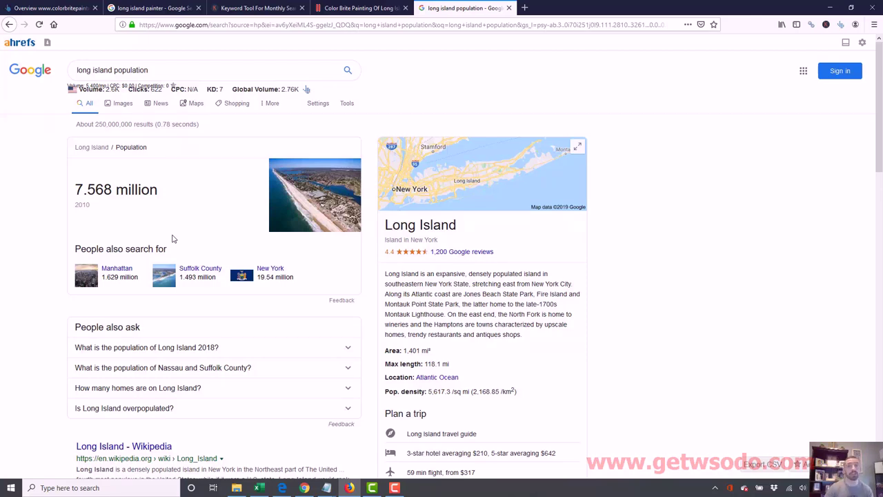
{"action": "left_click", "coordinate": [508, 7]}
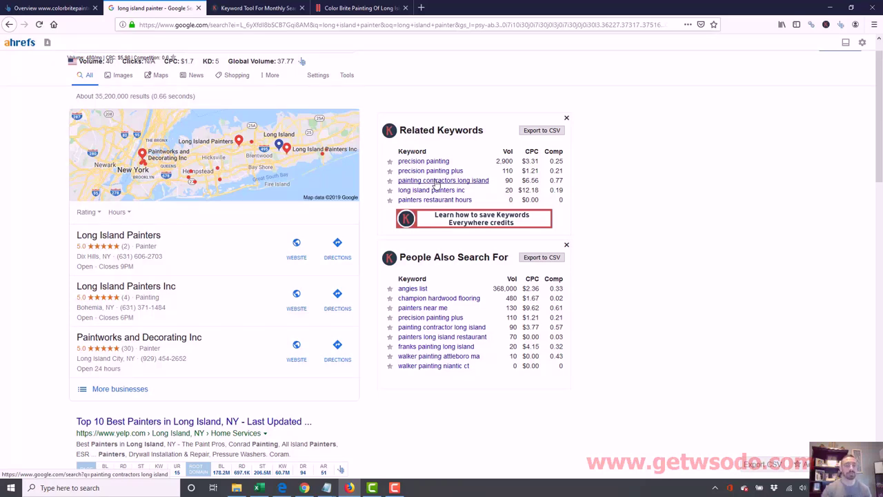
Switch to the blank Notepad document and list painter, painters, exterior painting and exterior painters on separate lines.
{"action": "mouse_move", "coordinate": [330, 491]}
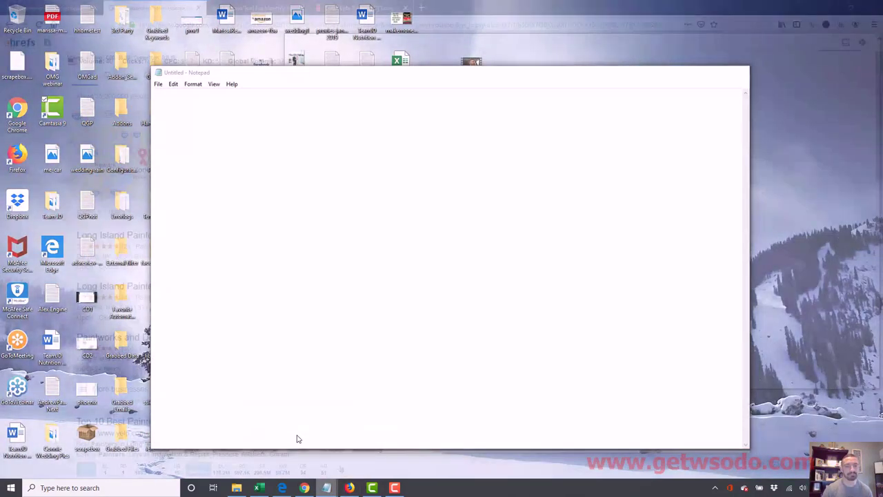
{"action": "left_click", "coordinate": [297, 437]}
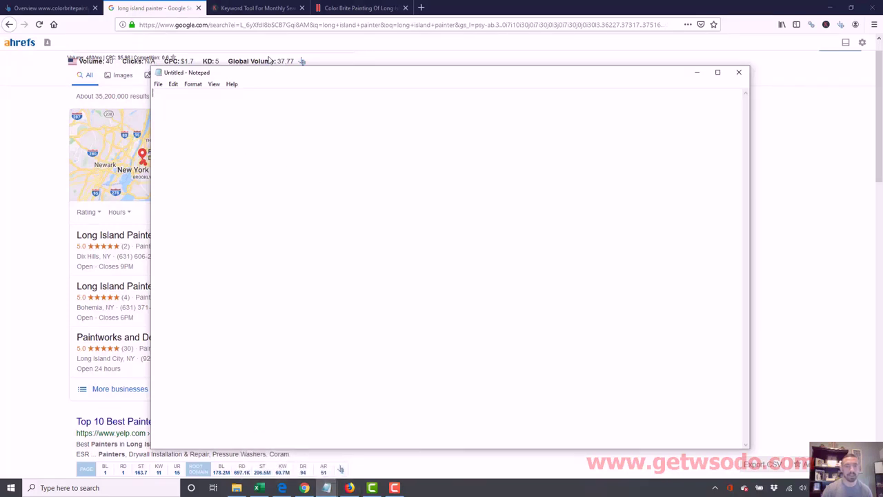
{"action": "left_click_drag", "start_coordinate": [272, 74], "coordinate": [282, 67]}
{"action": "type", "text": "painter"}
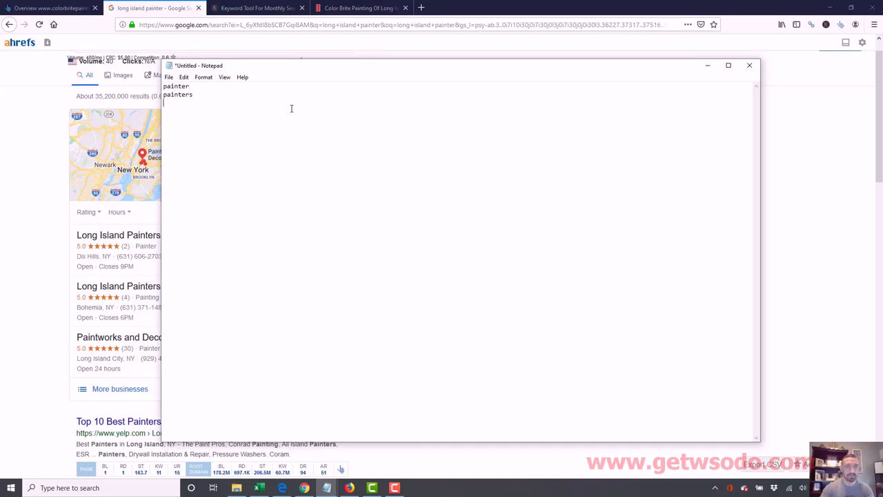
{"action": "type", "text": "s exterior painting ex"}
{"action": "type", "text": "terior painters"}
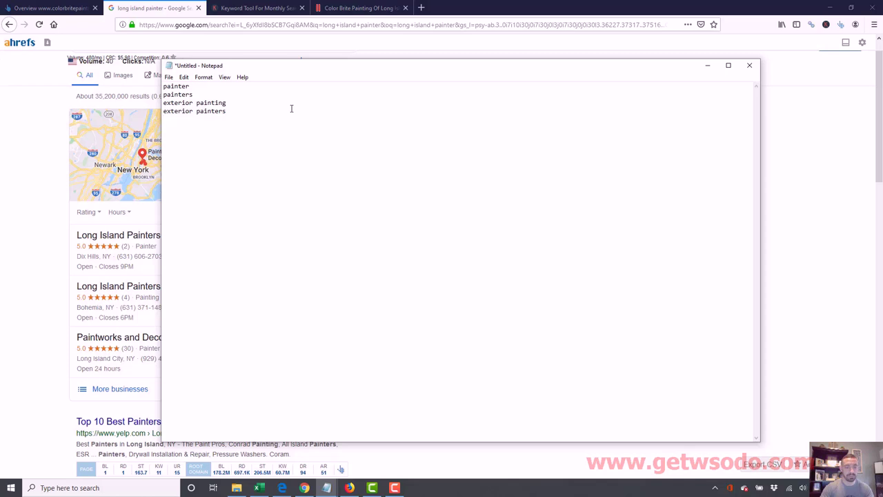
Add interior painting and interior painters on separate lines at the end of the keyword list.
{"action": "key", "text": "Return"}
{"action": "type", "text": "ing exterior painters inter"}
{"action": "type", "text": "ior pa"}
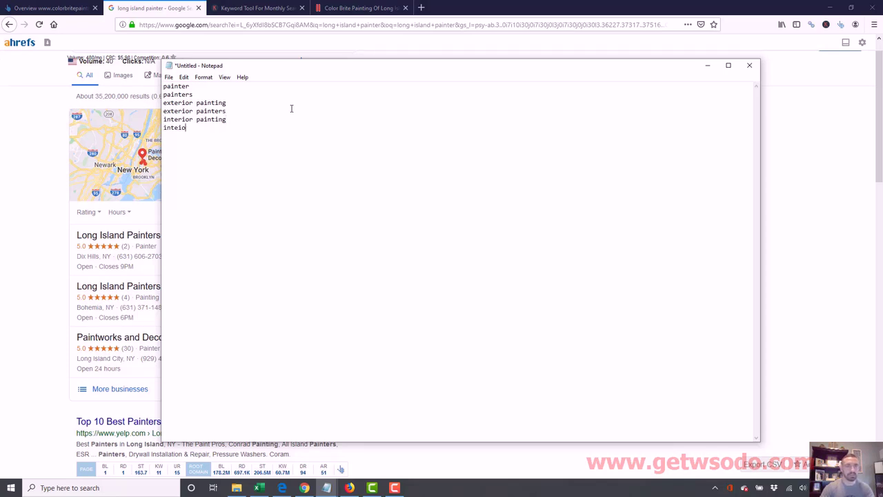
{"action": "type", "text": "inting interior paint"}
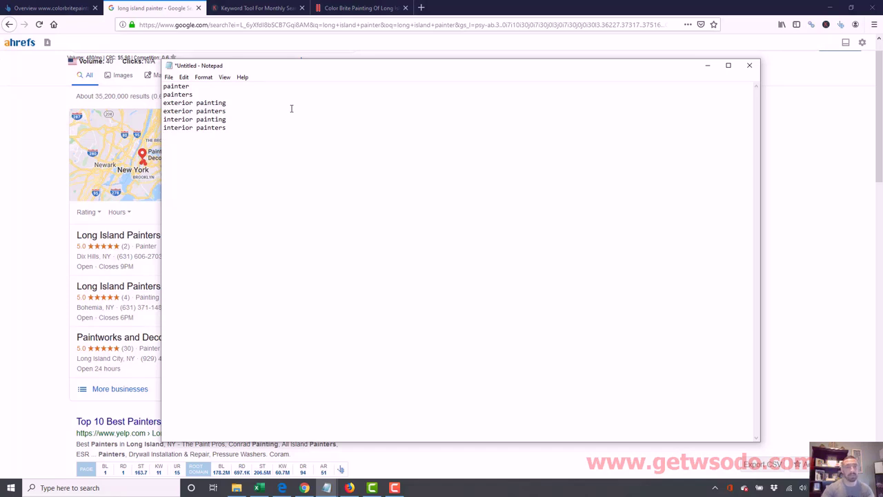
Check the related keywords in the browser and add painting contractors to the Notepad keyword list.
{"action": "left_click", "coordinate": [707, 65]}
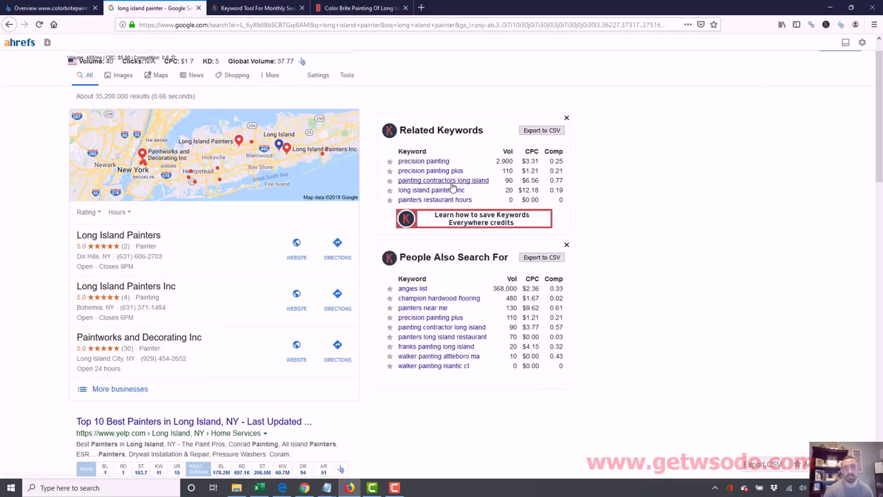
{"action": "mouse_move", "coordinate": [326, 487]}
{"action": "left_click", "coordinate": [305, 424]}
{"action": "type", "text": "painting contractors"}
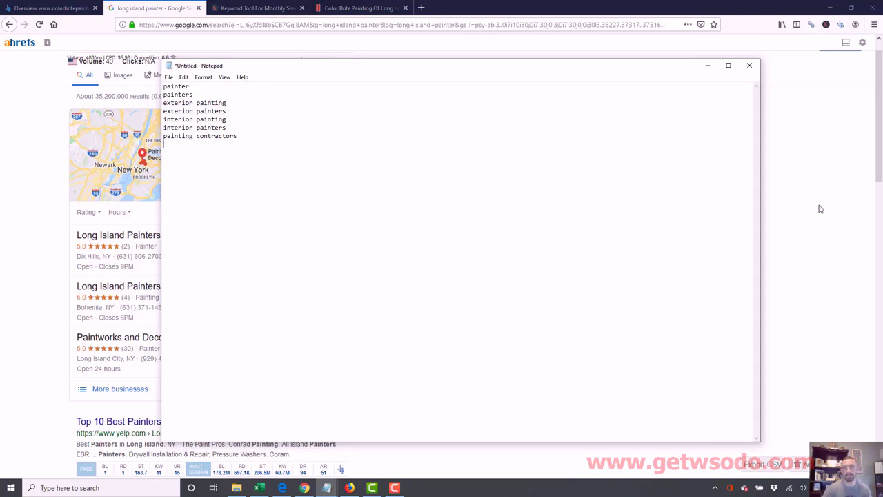
Return to the browser and review the remaining long island painter results and related searches for more keywords.
{"action": "key", "text": "alt+Tab"}
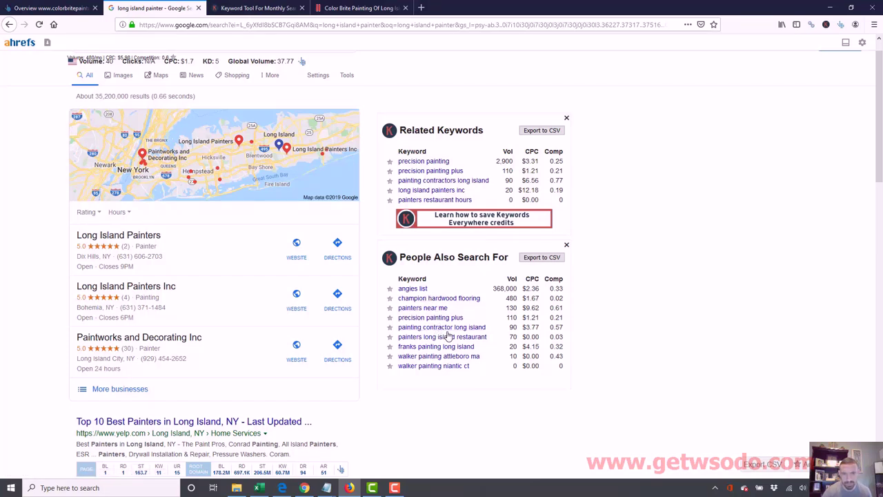
{"action": "scroll", "coordinate": [482, 364], "scroll_direction": "down", "scroll_amount": 10}
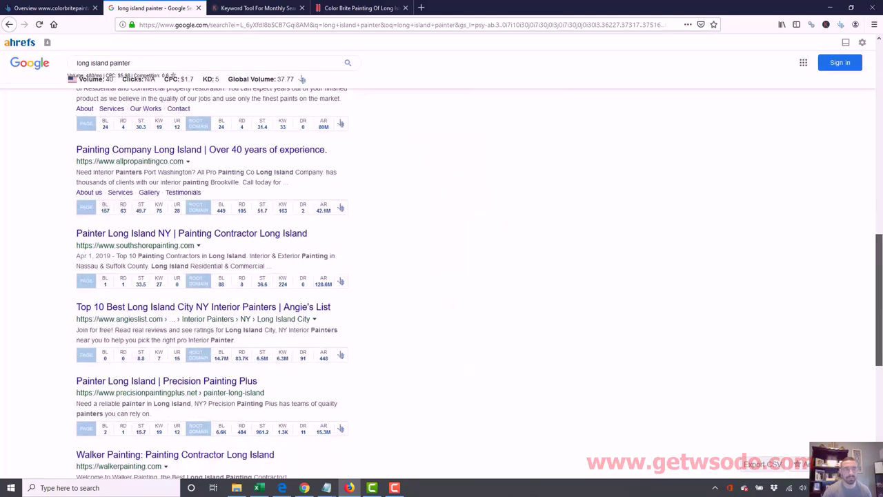
{"action": "scroll", "coordinate": [565, 445], "scroll_direction": "down", "scroll_amount": 5}
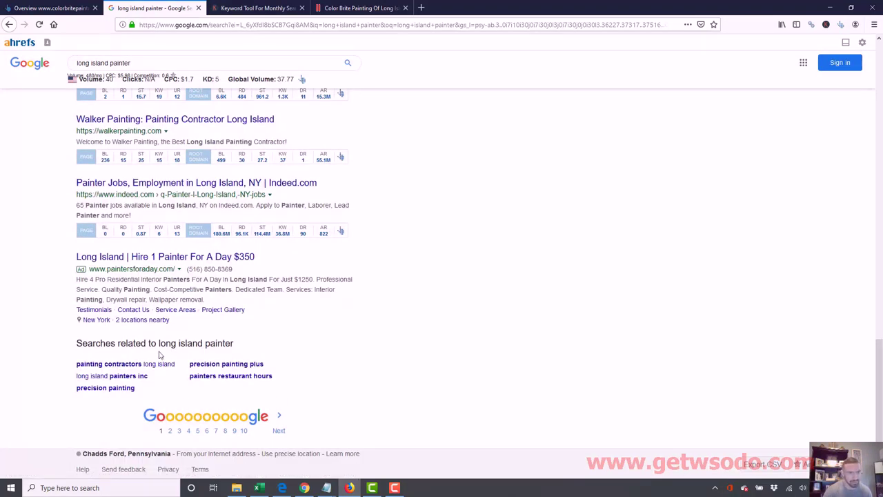
{"action": "scroll", "coordinate": [878, 362], "scroll_direction": "up", "scroll_amount": 1}
{"action": "left_click_drag", "start_coordinate": [878, 362], "coordinate": [881, 69]}
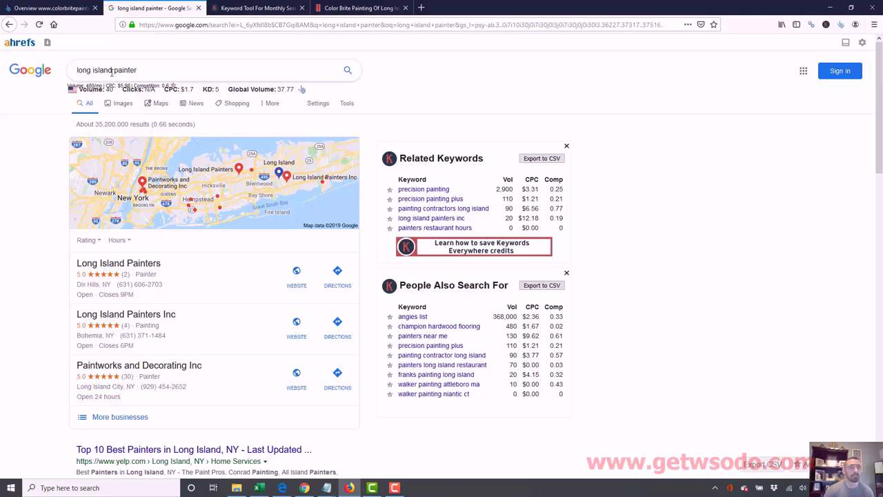
Change the Google search to "los angeles painter" and bring its related keywords into view.
{"action": "left_click_drag", "start_coordinate": [112, 72], "coordinate": [73, 72]}
{"action": "type", "text": "los angeles"}
{"action": "key", "text": "Return"}
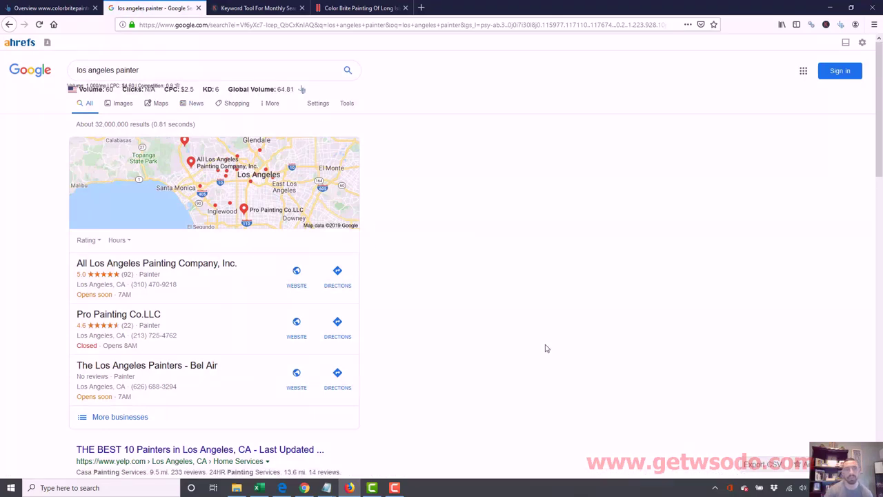
{"action": "mouse_move", "coordinate": [882, 133]}
{"action": "left_mouse_down"}
{"action": "mouse_move", "coordinate": [882, 191]}
{"action": "mouse_move", "coordinate": [882, 146]}
{"action": "left_mouse_up"}
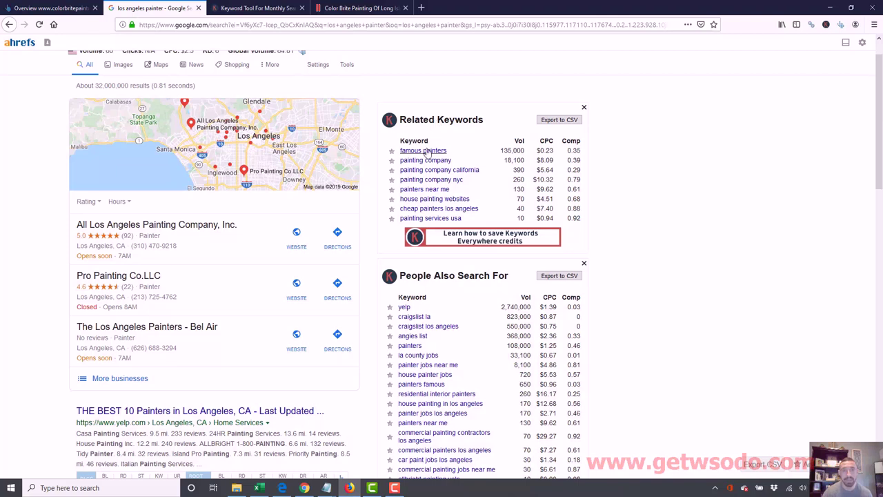
Add painting company and painting companies on separate lines to the Notepad keyword list.
{"action": "mouse_move", "coordinate": [326, 488]}
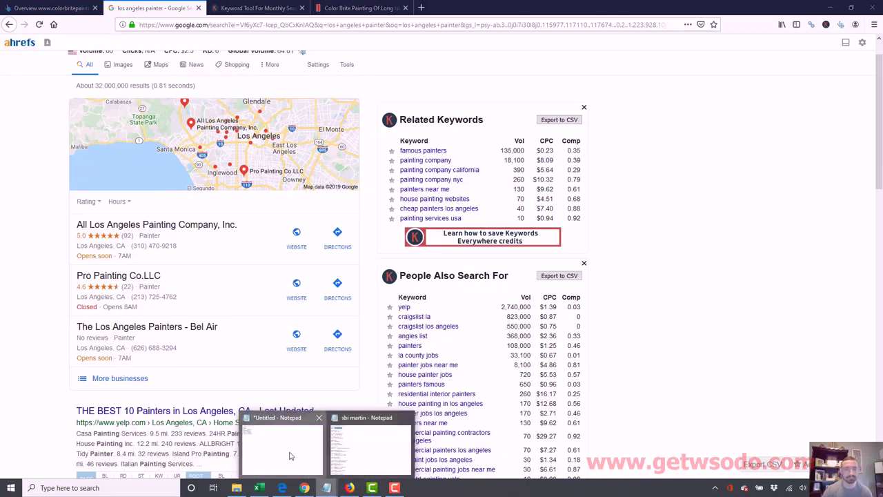
{"action": "left_click", "coordinate": [291, 455]}
{"action": "key", "text": "Return"}
{"action": "type", "text": "painting comp"}
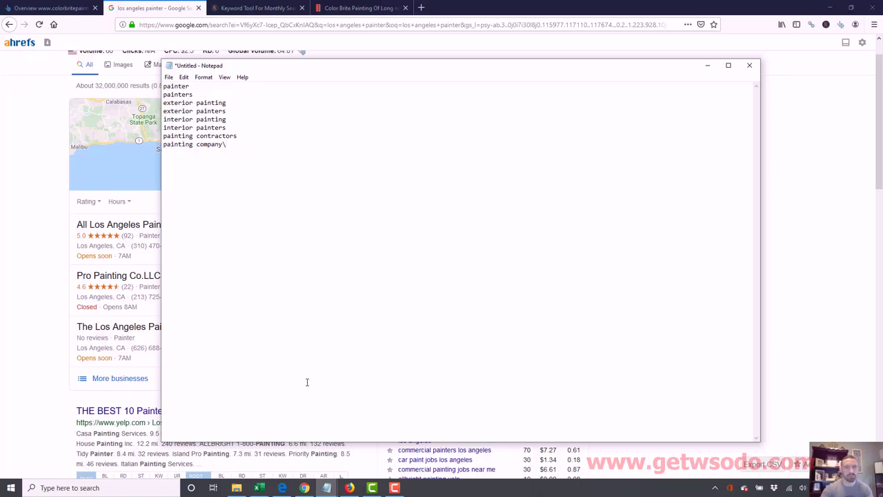
{"action": "type", "text": "any painting"}
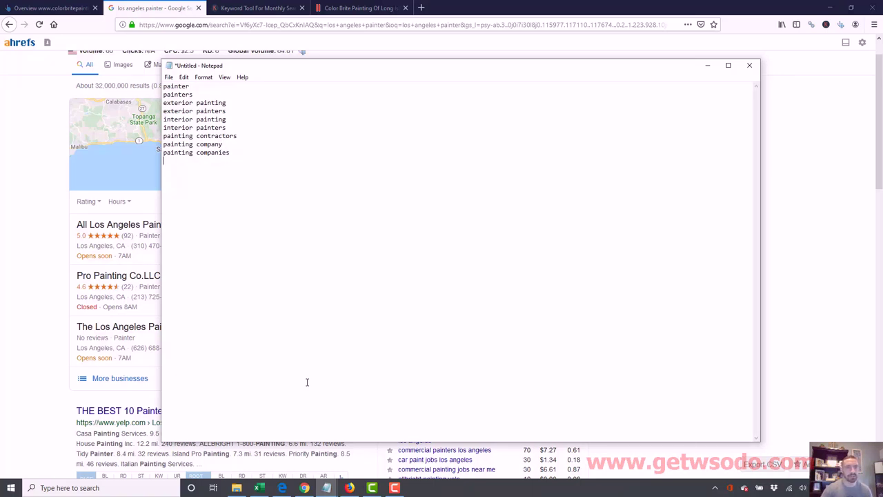
Check the Los Angeles related keywords and add house painting, house painters and house painter to the Notepad list.
{"action": "left_click", "coordinate": [881, 218]}
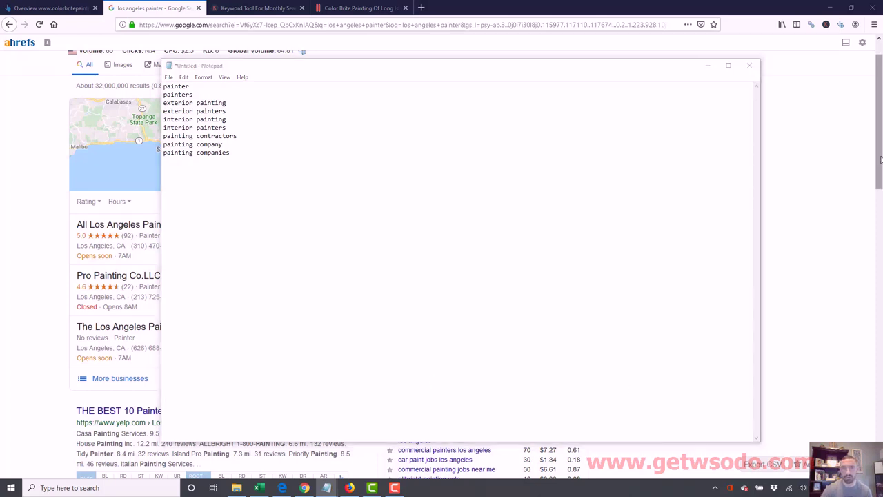
{"action": "scroll", "coordinate": [881, 164], "scroll_direction": "down", "scroll_amount": 1}
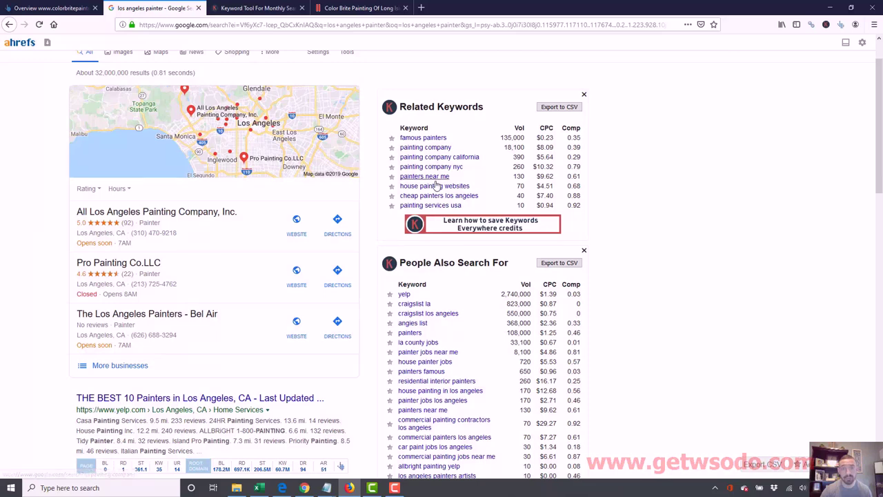
{"action": "mouse_move", "coordinate": [326, 488]}
{"action": "left_click", "coordinate": [281, 460]}
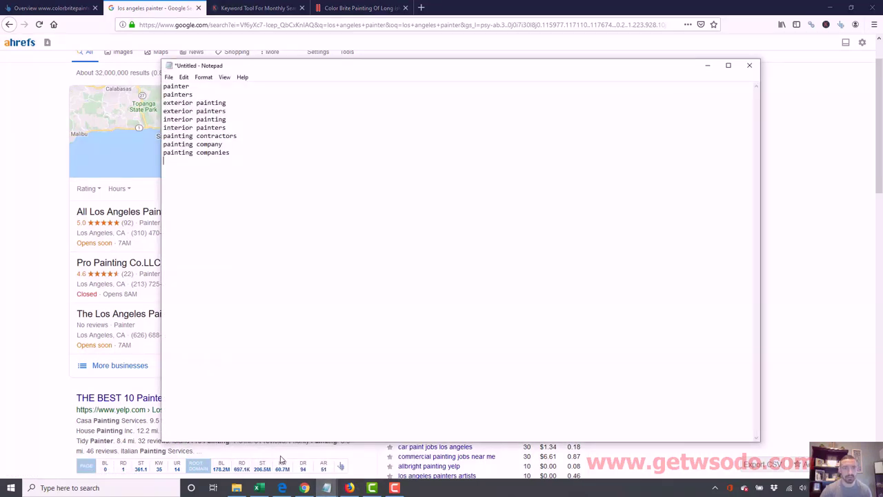
{"action": "type", "text": "g"}
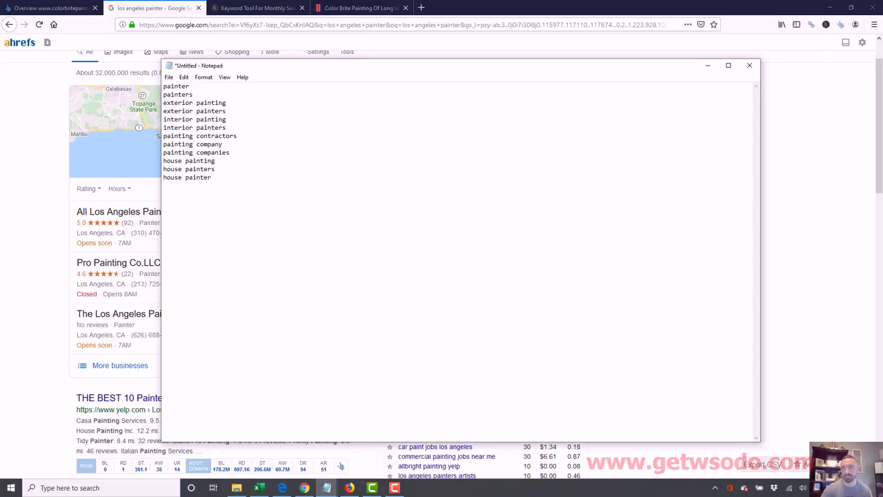
Look further through the Los Angeles keyword suggestions and add cheap painters and cheap painter to the Notepad list.
{"action": "left_click", "coordinate": [881, 195]}
{"action": "scroll", "coordinate": [504, 156], "scroll_direction": "down", "scroll_amount": 1}
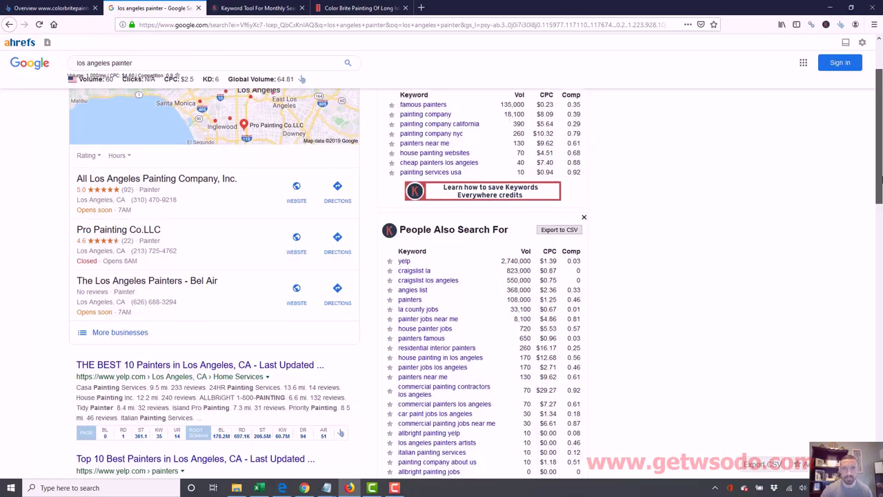
{"action": "mouse_move", "coordinate": [326, 487]}
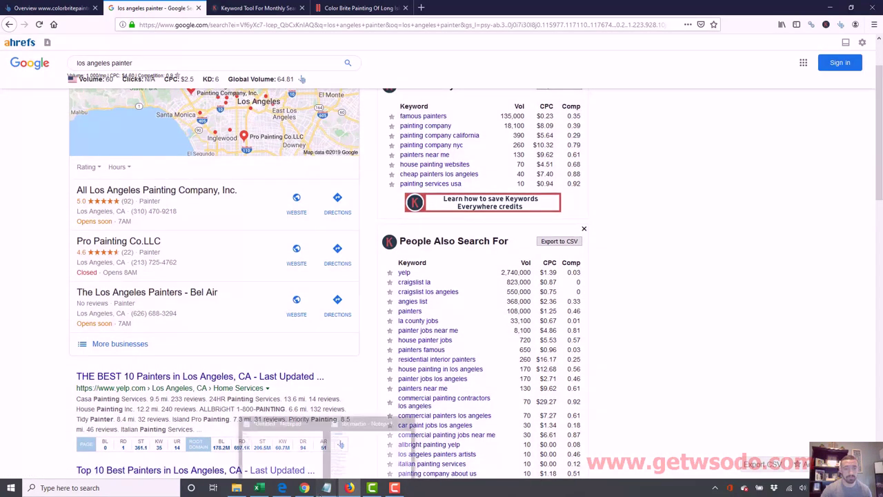
{"action": "left_click", "coordinate": [273, 433]}
{"action": "type", "text": "cheap pa"}
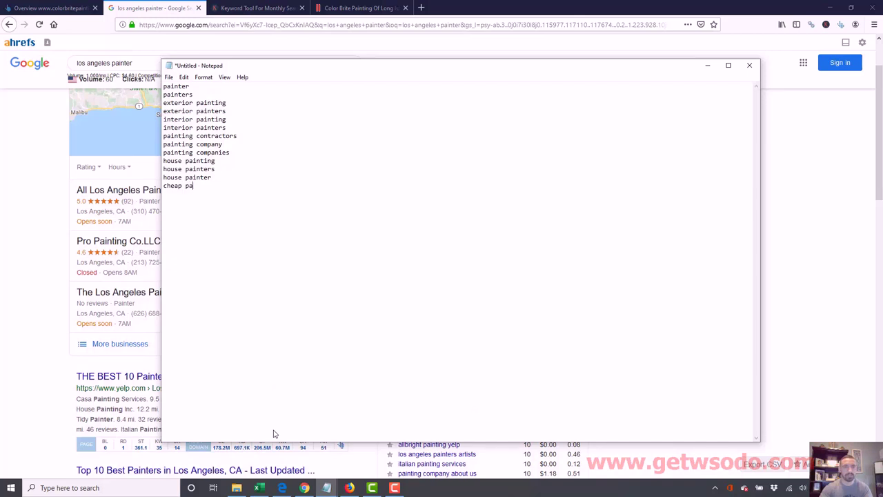
{"action": "type", "text": "cheap painter"}
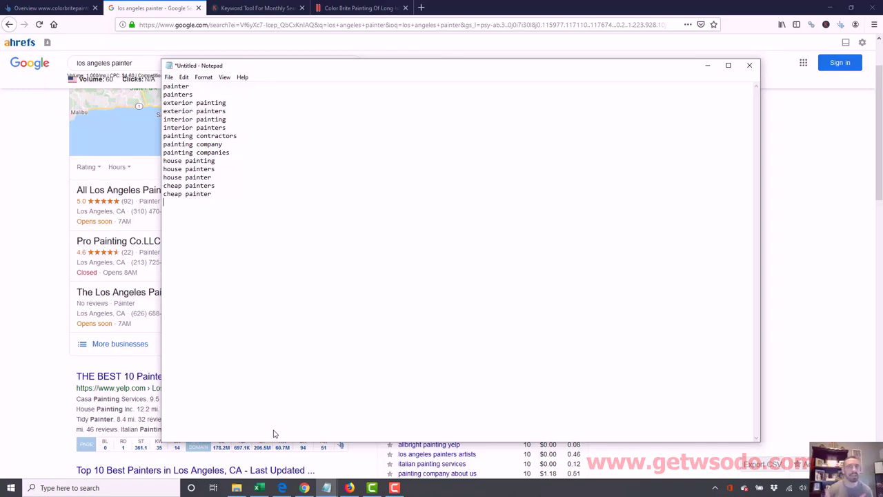
Check the Los Angeles related keywords again and add painting services to the end of the Notepad list.
{"action": "key", "text": "Return"}
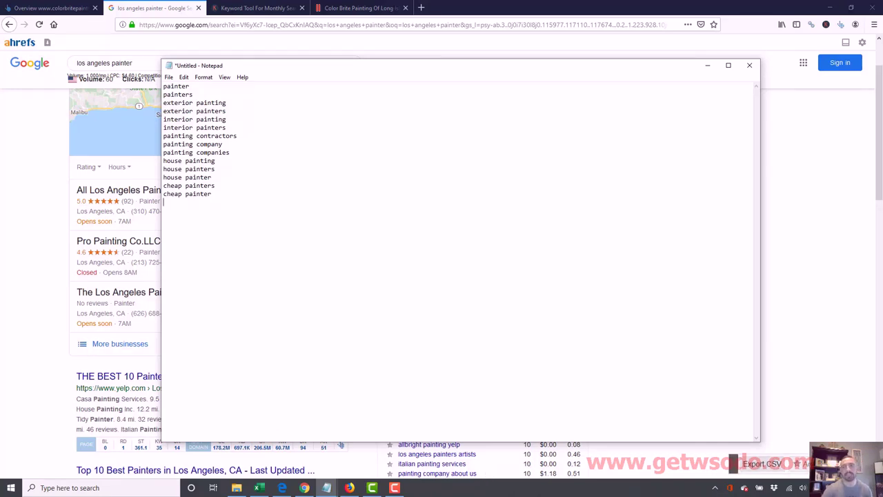
{"action": "left_click", "coordinate": [487, 475]}
{"action": "scroll", "coordinate": [486, 345], "scroll_direction": "down", "scroll_amount": 5}
{"action": "left_click_drag", "start_coordinate": [881, 259], "coordinate": [881, 112]}
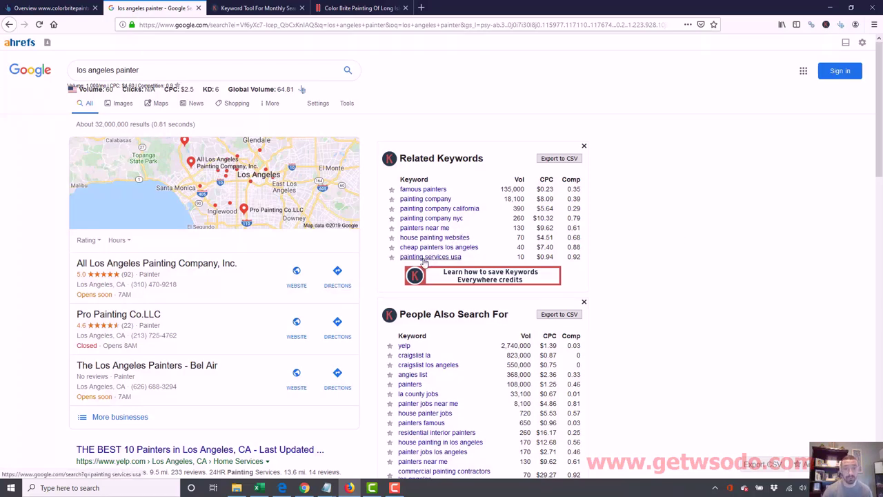
{"action": "mouse_move", "coordinate": [324, 491]}
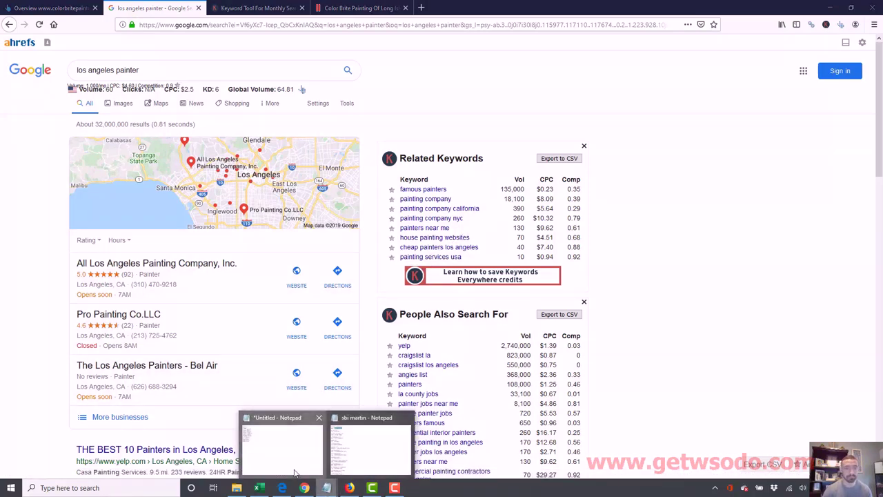
{"action": "left_click", "coordinate": [295, 472]}
{"action": "type", "text": "painting services"}
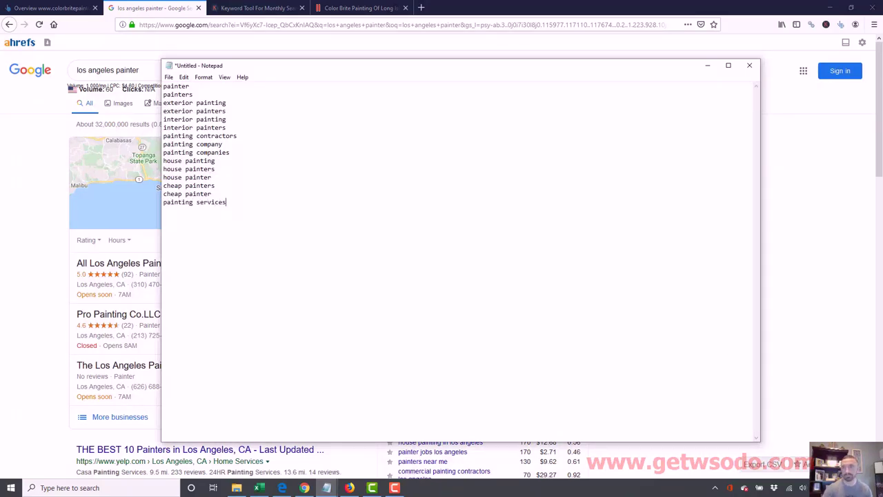
Look through the Los Angeles People Also Search For keywords and add residential painter and residential painting to the Notepad list.
{"action": "left_click", "coordinate": [880, 174]}
{"action": "scroll", "coordinate": [880, 175], "scroll_direction": "down", "scroll_amount": 2}
{"action": "scroll", "coordinate": [880, 174], "scroll_direction": "down", "scroll_amount": 3}
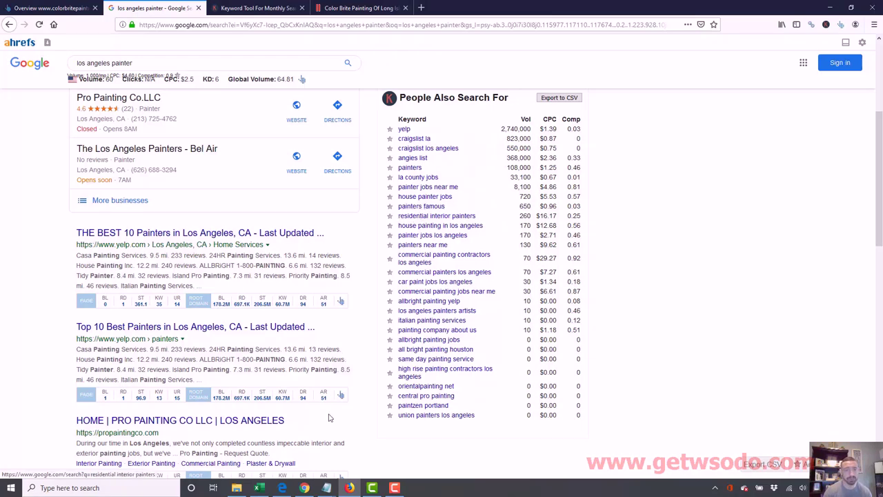
{"action": "mouse_move", "coordinate": [327, 488]}
{"action": "left_click", "coordinate": [292, 455]}
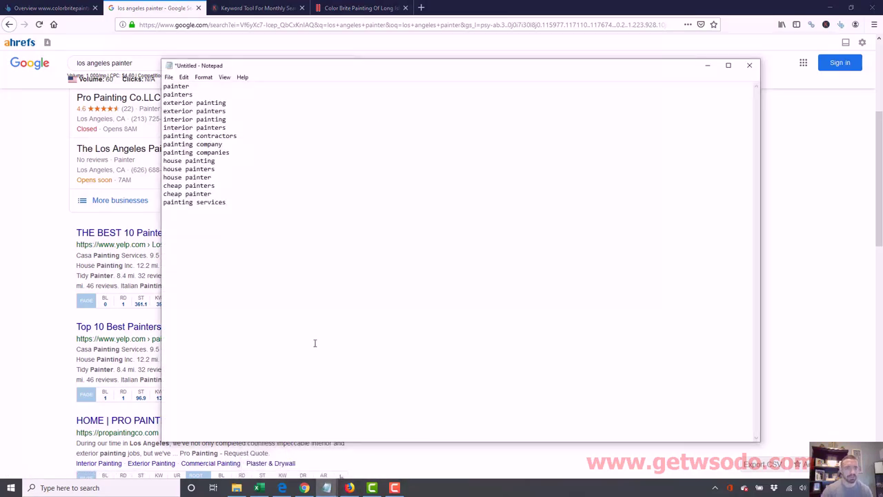
{"action": "type", "text": "res"}
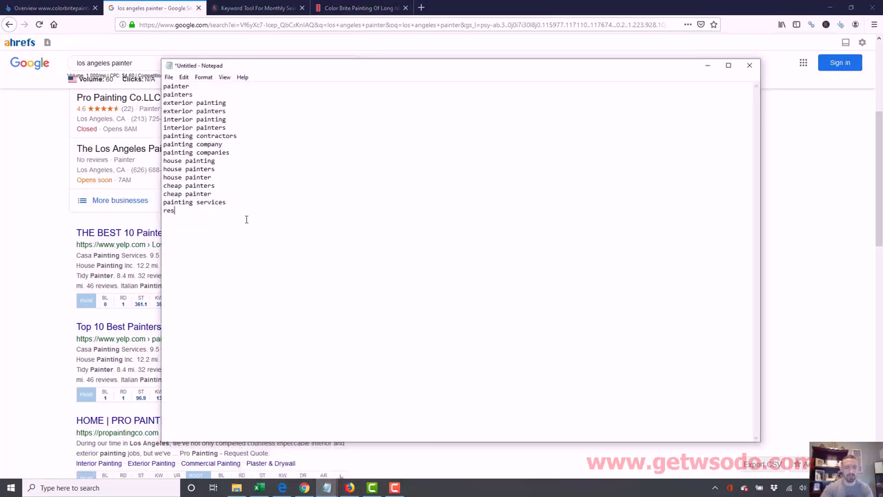
{"action": "type", "text": "idential painter"}
{"action": "key", "text": "Return"}
{"action": "type", "text": "residential painting"}
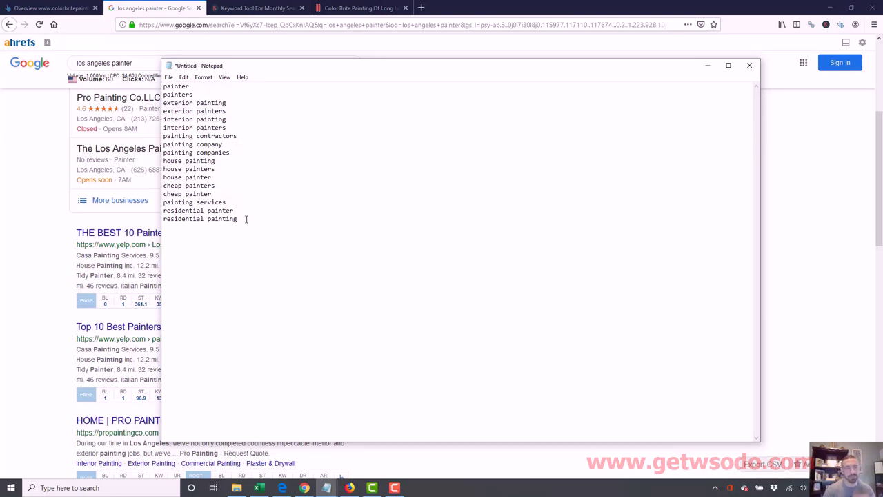
Return to the Los Angeles suggestions, then add commercial painting and commercial painters on separate lines to the Notepad list.
{"action": "left_click", "coordinate": [707, 65]}
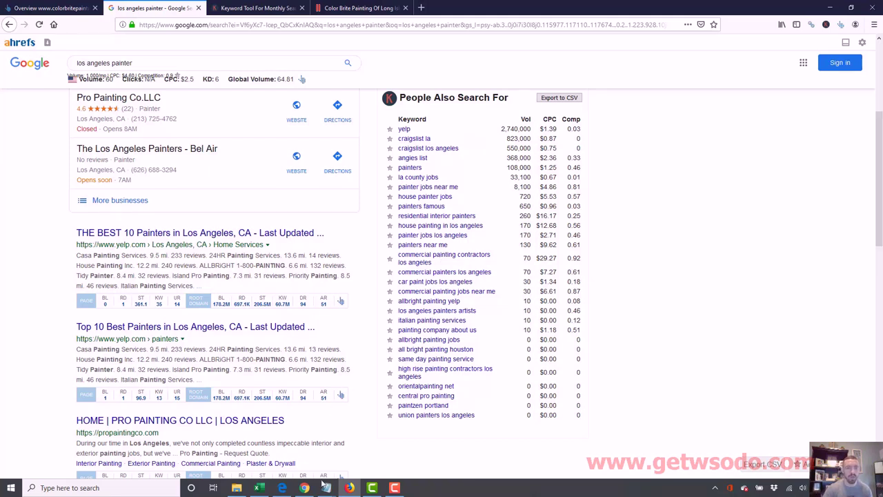
{"action": "mouse_move", "coordinate": [324, 488]}
{"action": "left_click", "coordinate": [272, 456]}
{"action": "type", "text": "commercial painting"}
{"action": "key", "text": "Return"}
{"action": "type", "text": "commercial pa"}
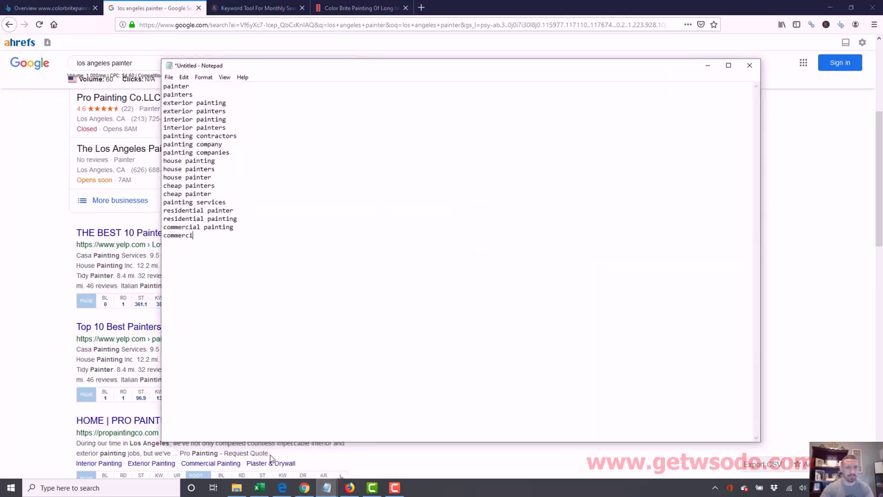
{"action": "type", "text": "inters"}
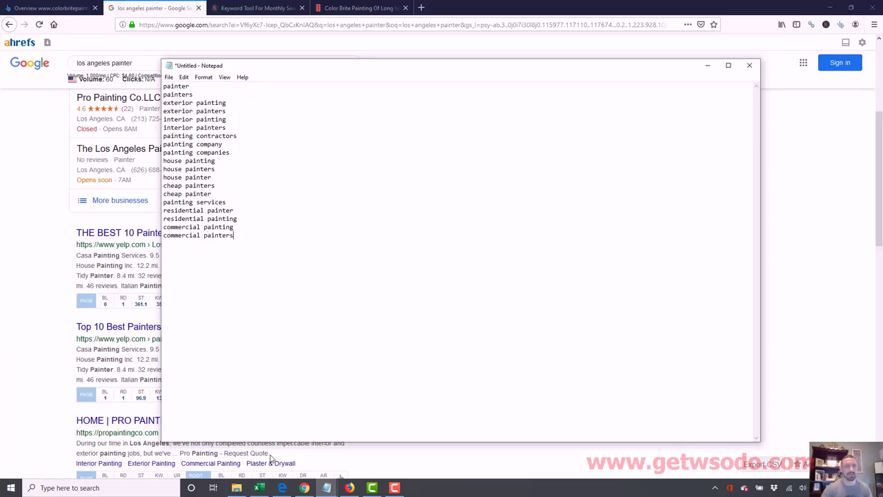
Recheck the suggestions and insert cheap painting company on its own line below cheap painter in the Notepad list.
{"action": "left_click", "coordinate": [794, 231]}
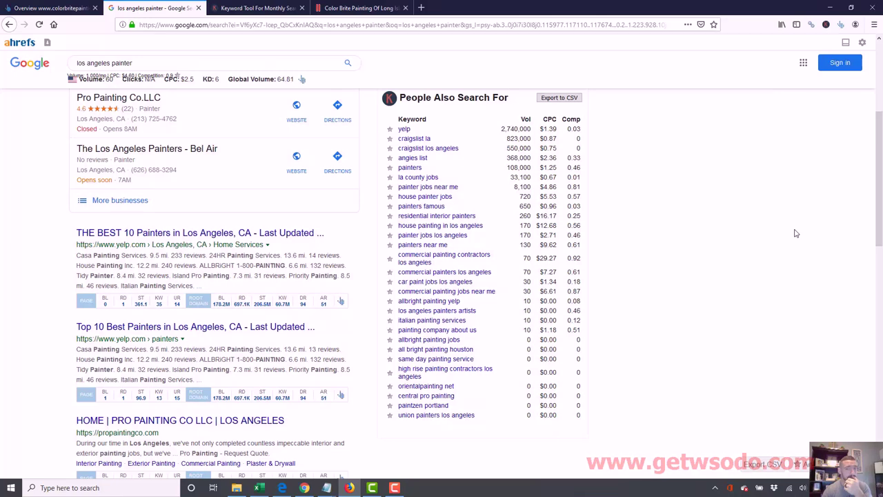
{"action": "mouse_move", "coordinate": [326, 487]}
{"action": "left_click", "coordinate": [284, 448]}
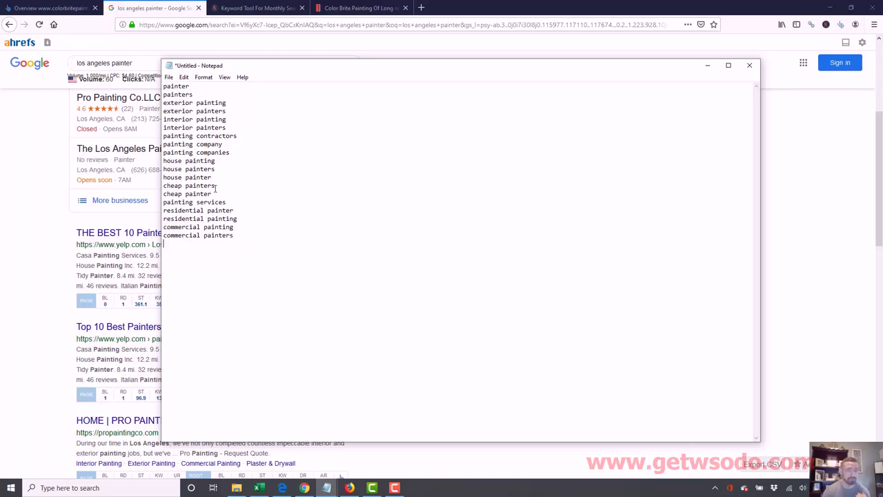
{"action": "key", "text": "Return"}
{"action": "type", "text": "cheap painting company"}
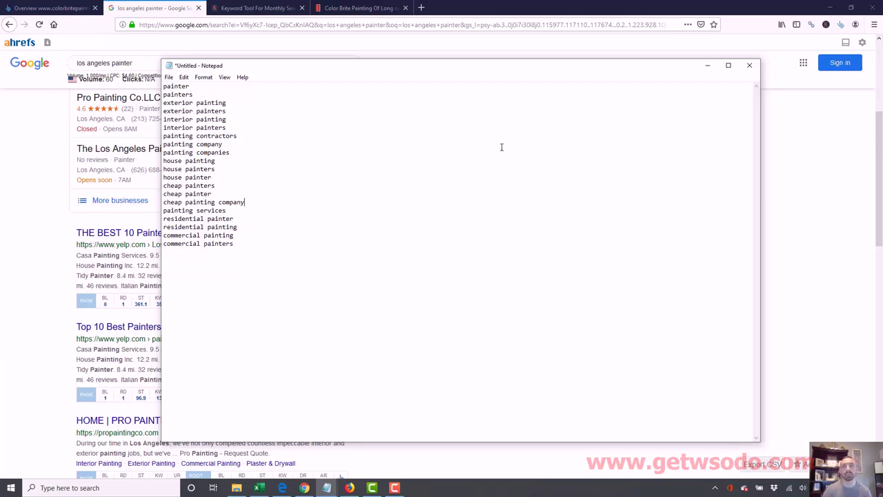
Search Google for "landenberg pa painter" and look through the results page for keyword suggestions.
{"action": "left_click", "coordinate": [707, 65]}
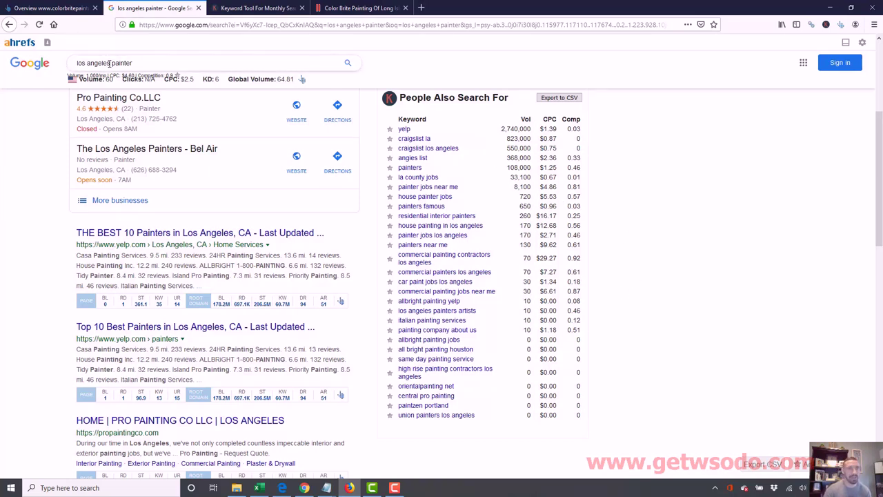
{"action": "left_click_drag", "start_coordinate": [109, 63], "coordinate": [74, 64]}
{"action": "type", "text": "landenberg a"}
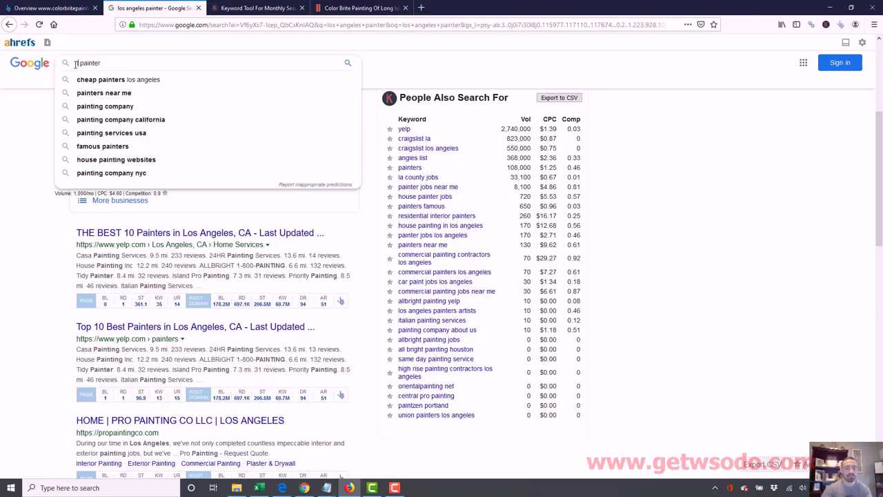
{"action": "key", "text": "BackSpace"}
{"action": "type", "text": "pa"}
{"action": "key", "text": "Return"}
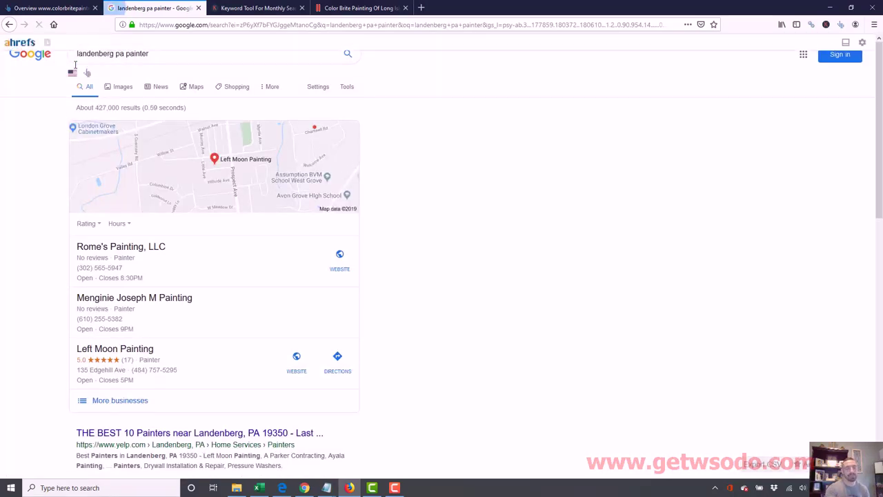
{"action": "scroll", "coordinate": [552, 198], "scroll_direction": "down", "scroll_amount": 3}
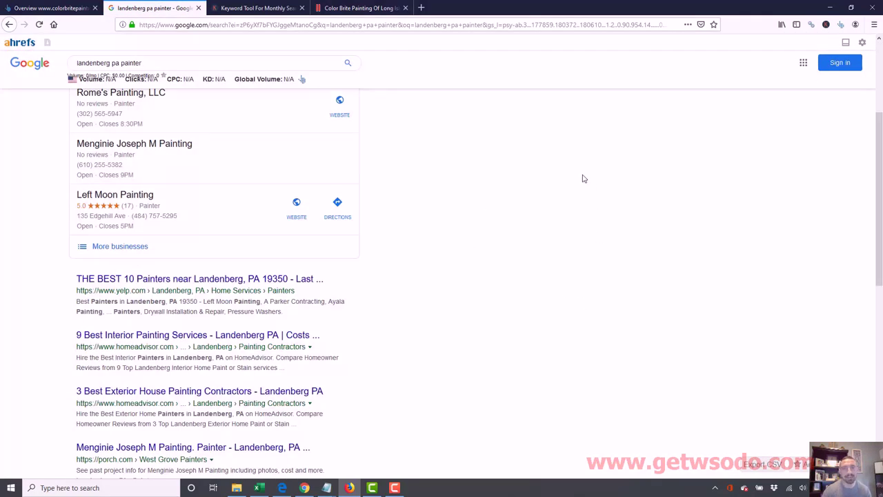
{"action": "scroll", "coordinate": [878, 281], "scroll_direction": "down", "scroll_amount": 5}
{"action": "scroll", "coordinate": [881, 396], "scroll_direction": "down", "scroll_amount": 3}
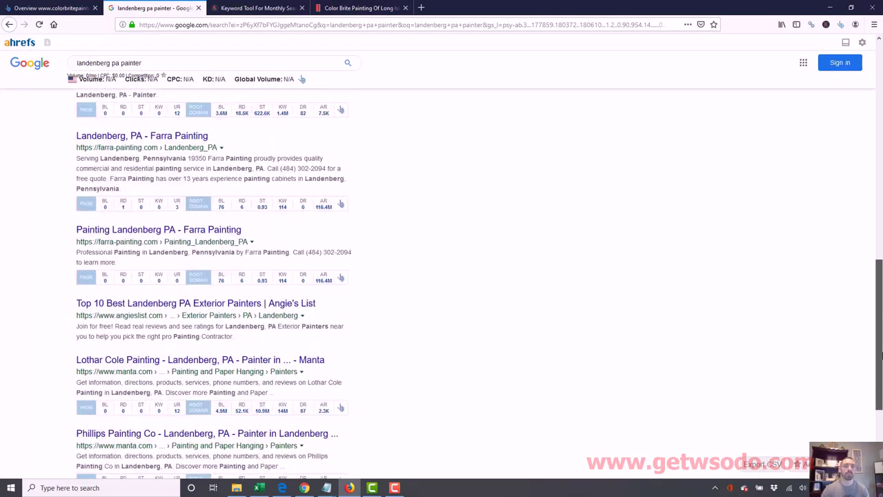
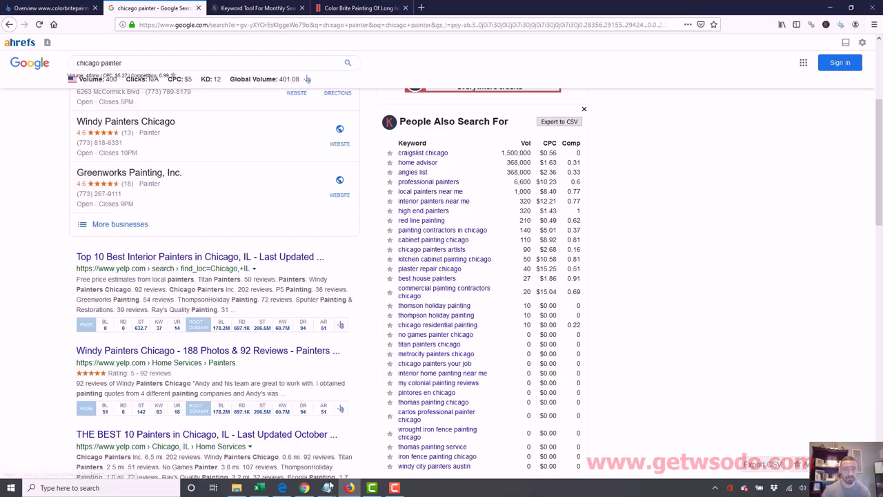
Add the modifier best to the Notepad list, separated from commercial painters by a blank line.
{"action": "mouse_move", "coordinate": [325, 488]}
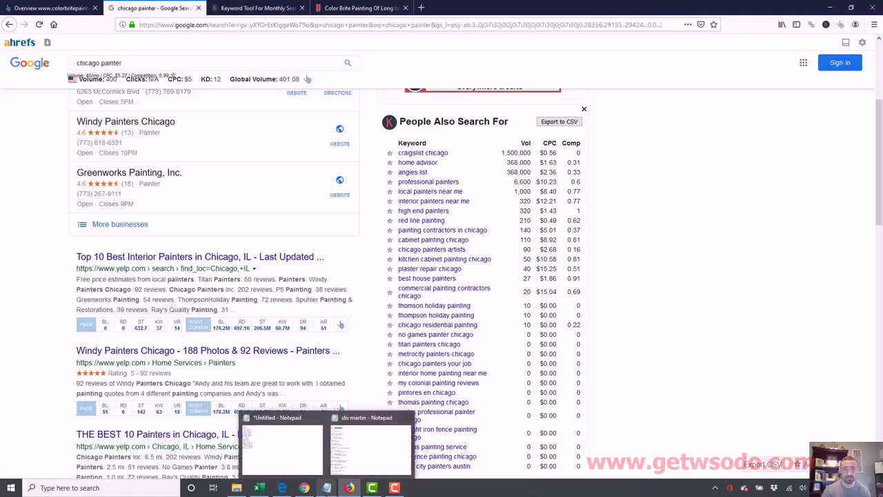
{"action": "left_click", "coordinate": [282, 452]}
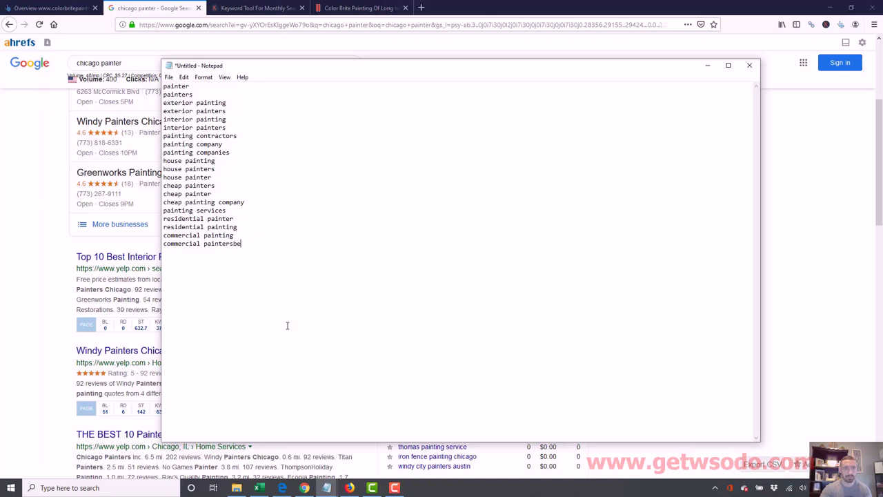
{"action": "type", "text": "best"}
{"action": "key", "text": "BackSpace"}
{"action": "key", "text": "BackSpace"}
{"action": "key", "text": "BackSpace"}
{"action": "key", "text": "BackSpace"}
{"action": "type", "text": "best"}
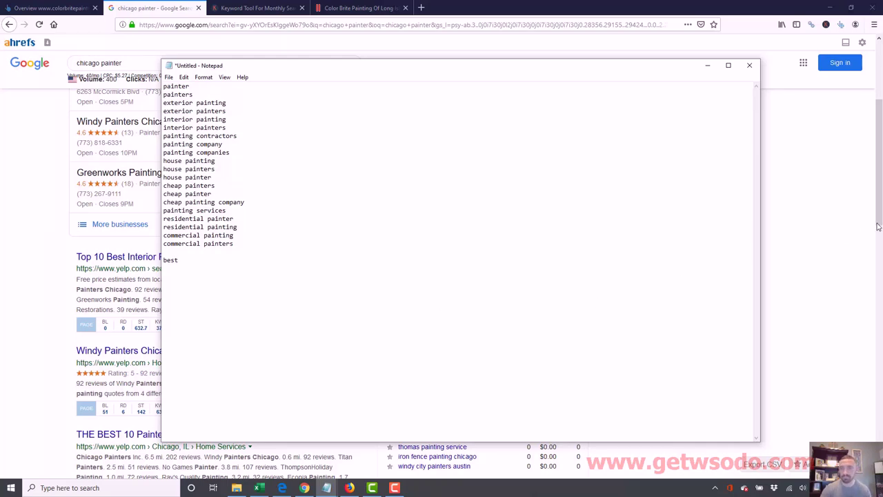
Check the remaining Chicago suggestions and add interior home painting and interior home painters below commercial painters in the Notepad list.
{"action": "left_click_drag", "start_coordinate": [879, 227], "coordinate": [879, 237]}
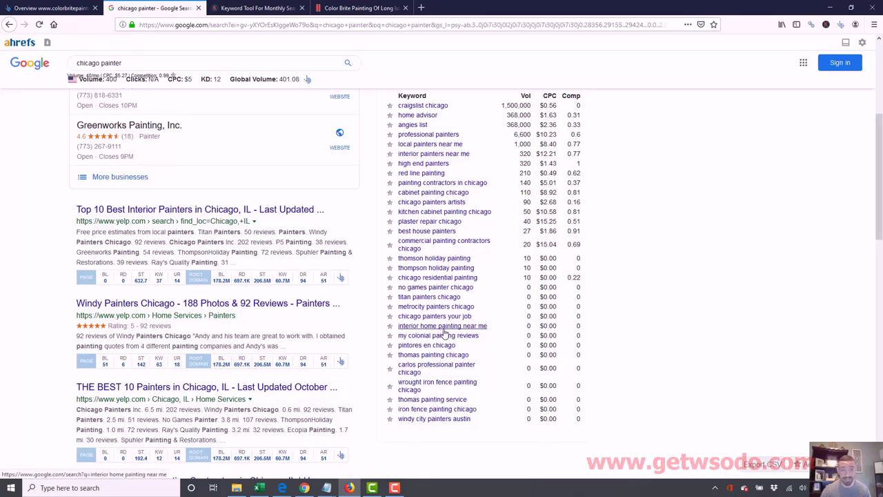
{"action": "left_click", "coordinate": [325, 488]}
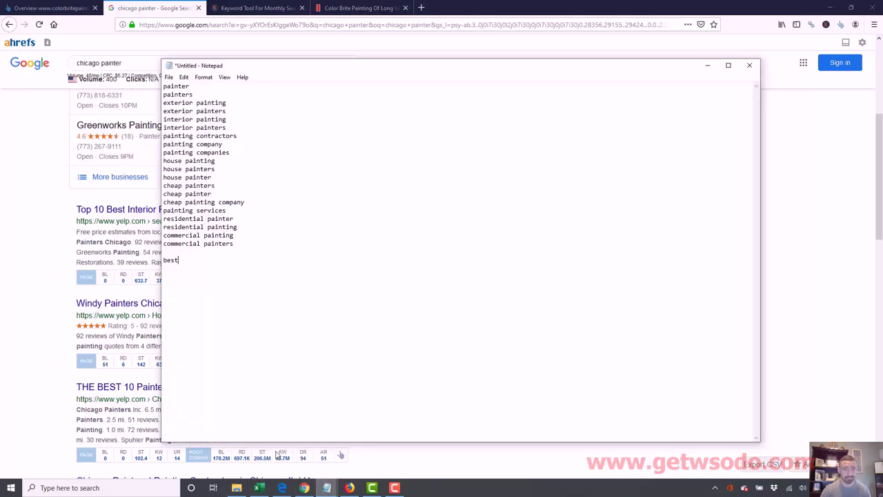
{"action": "left_click", "coordinate": [249, 244]}
{"action": "key", "text": "Return"}
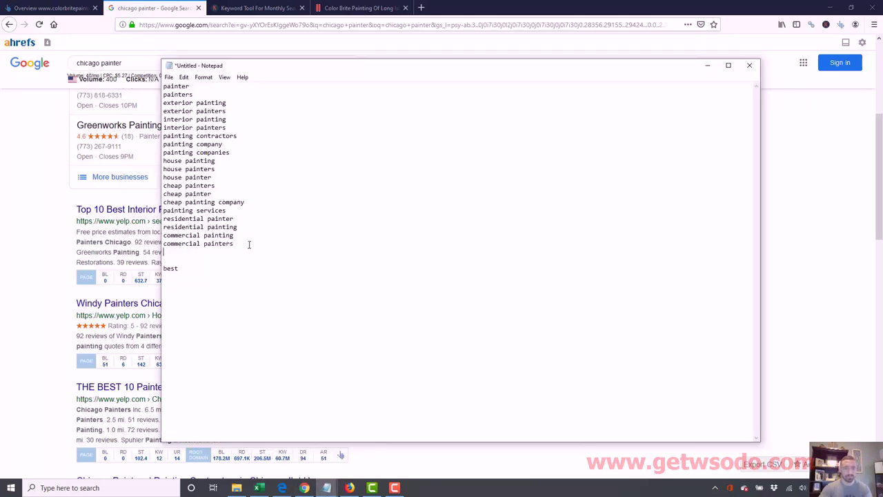
{"action": "type", "text": "interior home painting"}
{"action": "key", "text": "Return"}
{"action": "type", "text": "interio"}
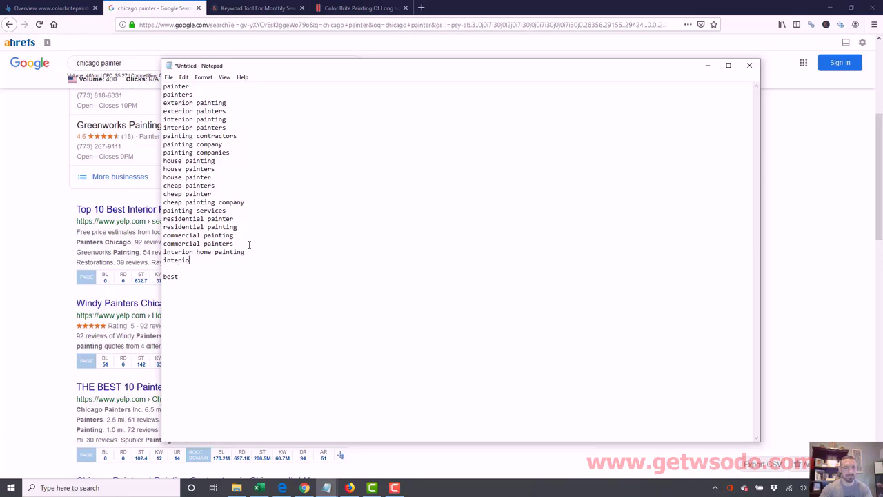
{"action": "type", "text": "r home painters"}
{"action": "key", "text": "Return"}
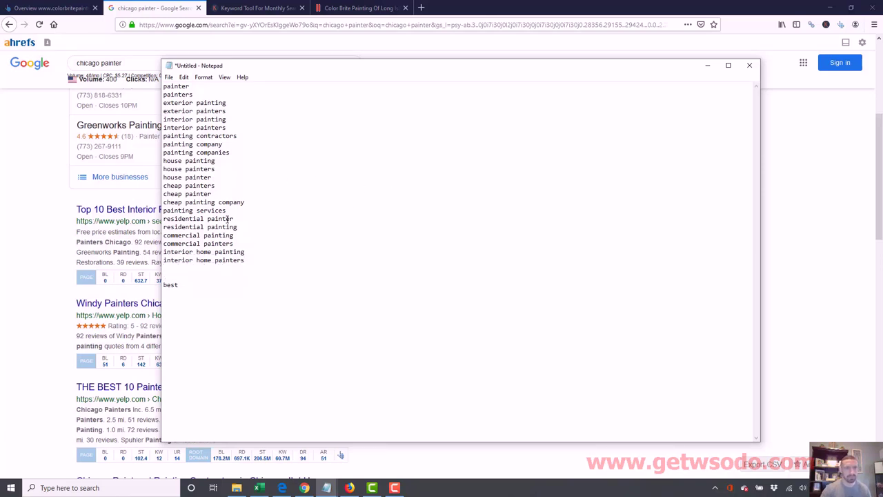
Add home painter, home painting and home painters on separate lines below interior home painters.
{"action": "type", "text": "home painter"}
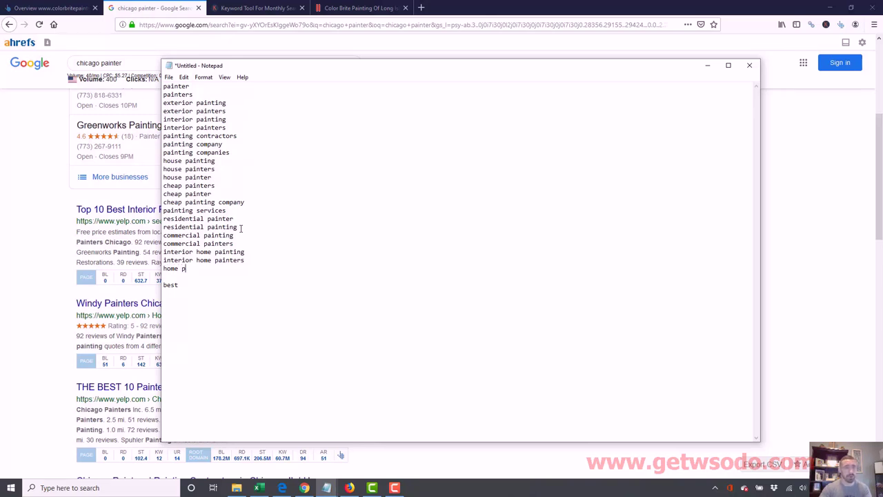
{"action": "key", "text": "Return"}
{"action": "type", "text": "home painting"}
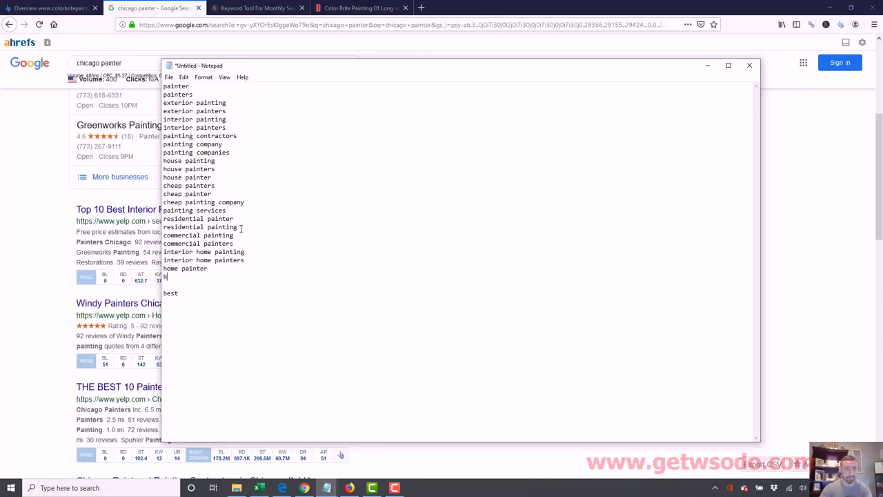
{"action": "key", "text": "Return"}
{"action": "type", "text": "home painters"}
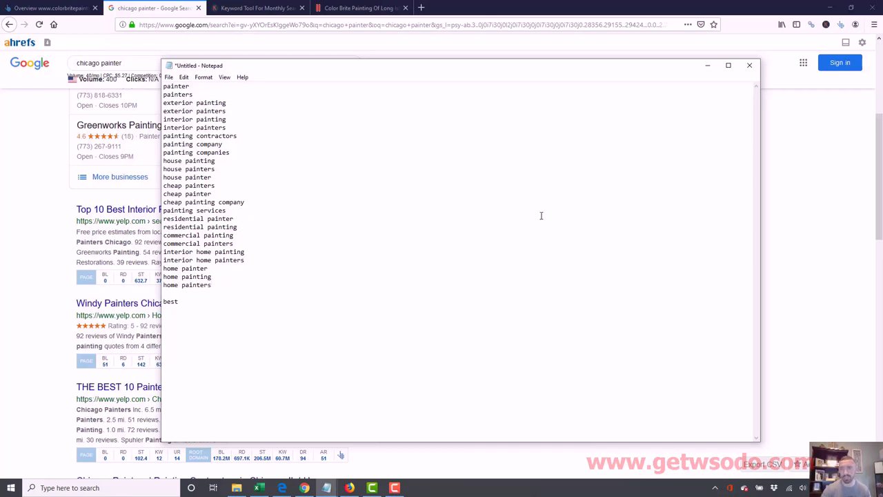
Highlight the Notepad keywords from painter through home painters, and return to the start of the Chicago painter search results.
{"action": "left_click", "coordinate": [881, 176]}
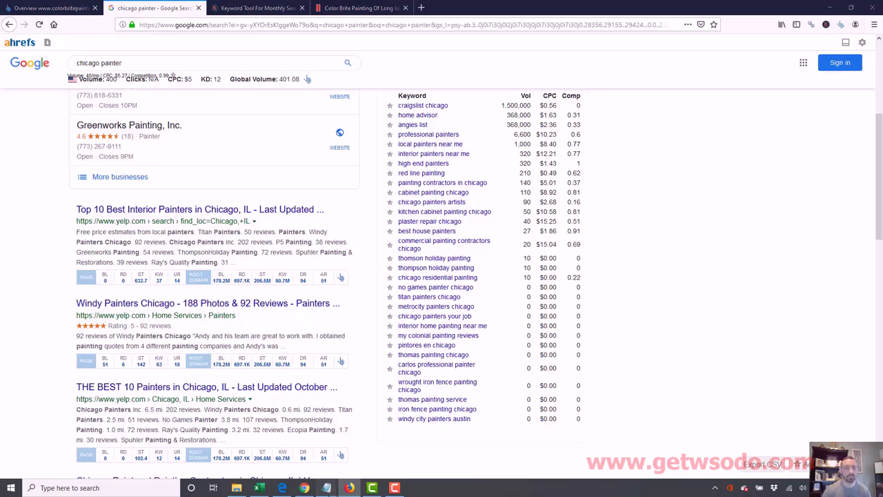
{"action": "mouse_move", "coordinate": [326, 488]}
{"action": "left_click", "coordinate": [289, 463]}
{"action": "mouse_move", "coordinate": [228, 285]}
{"action": "left_mouse_down"}
{"action": "mouse_move", "coordinate": [141, 141]}
{"action": "mouse_move", "coordinate": [122, 44]}
{"action": "mouse_move", "coordinate": [260, 203]}
{"action": "mouse_move", "coordinate": [274, 286]}
{"action": "left_mouse_up"}
{"action": "left_click", "coordinate": [163, 86]}
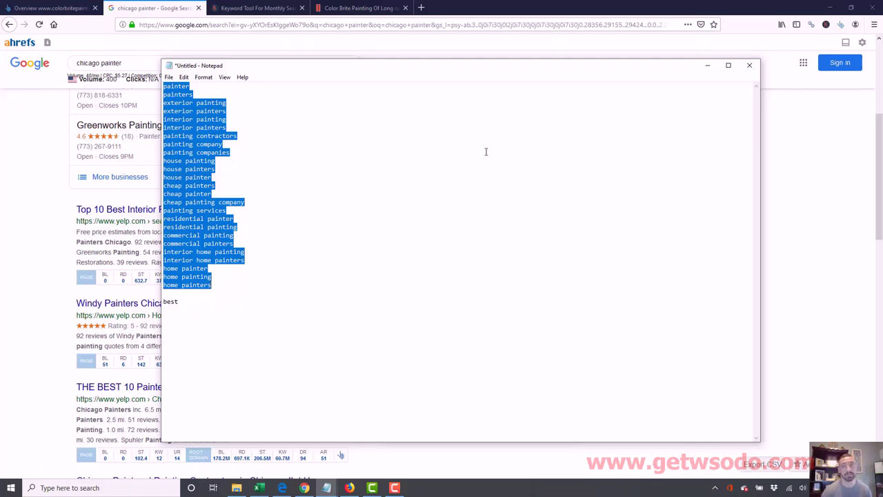
{"action": "left_click", "coordinate": [709, 69]}
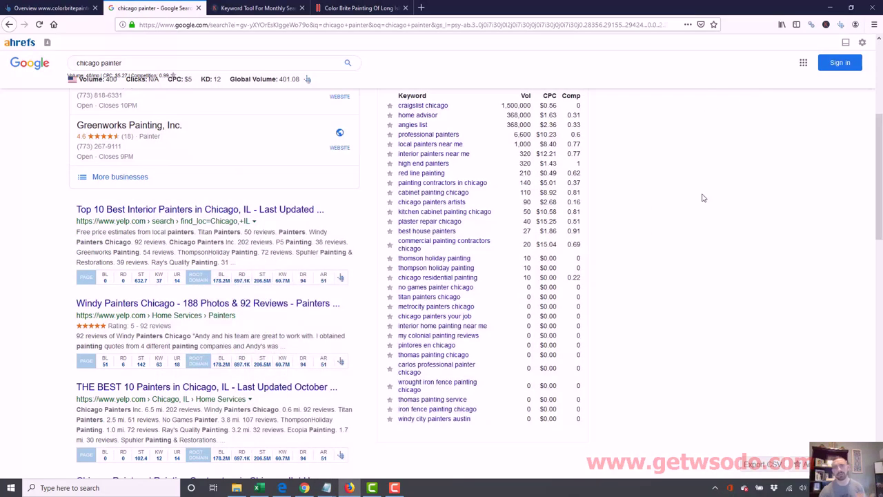
{"action": "scroll", "coordinate": [869, 220], "scroll_direction": "up", "scroll_amount": 4}
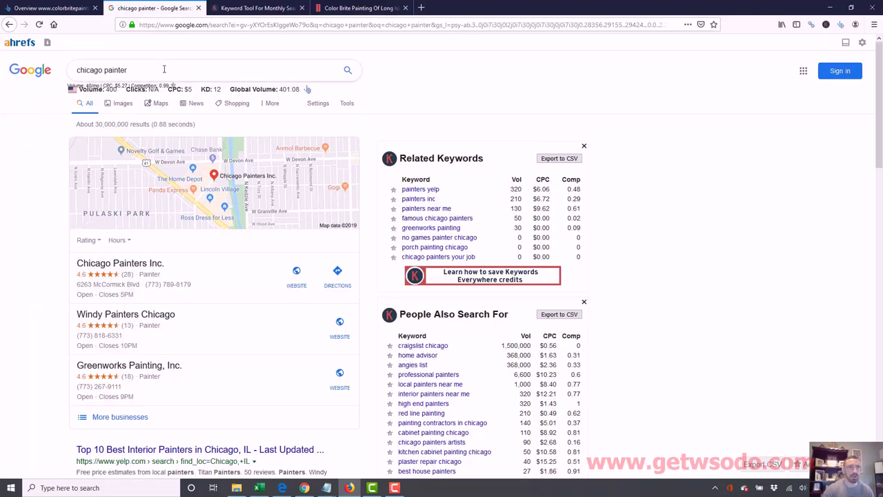
Search Google for locksmith los angeles and review the Related Keywords and People Also Search For lists.
{"action": "left_click_drag", "start_coordinate": [164, 69], "coordinate": [2, 67]}
{"action": "type", "text": "locksmit"}
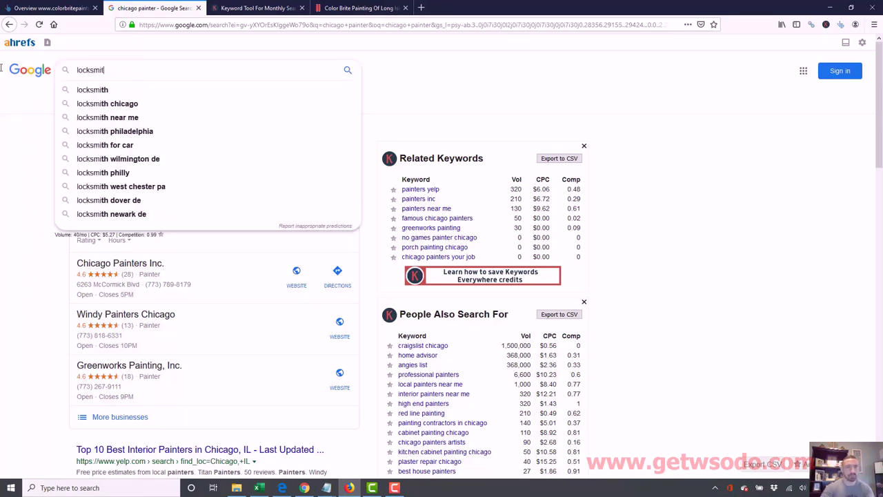
{"action": "type", "text": "h los angeles"}
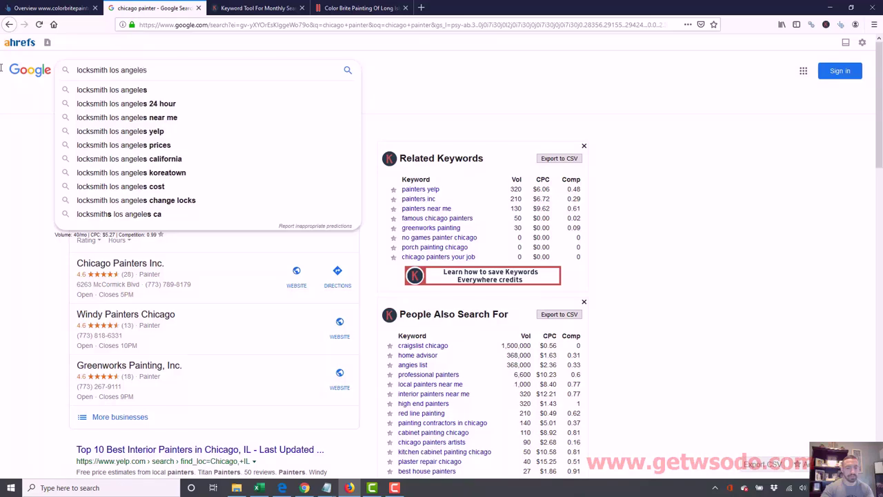
{"action": "key", "text": "Return"}
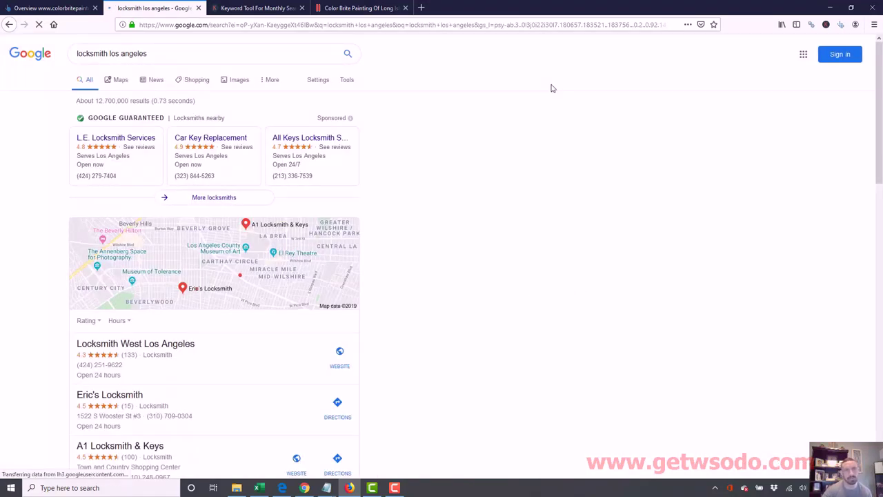
{"action": "scroll", "coordinate": [442, 275], "scroll_direction": "down", "scroll_amount": 3}
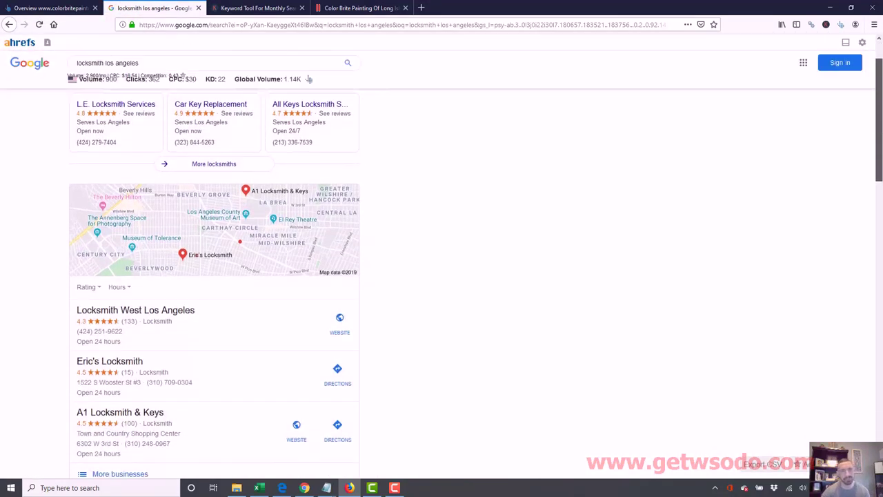
{"action": "left_click_drag", "start_coordinate": [881, 180], "coordinate": [881, 146]}
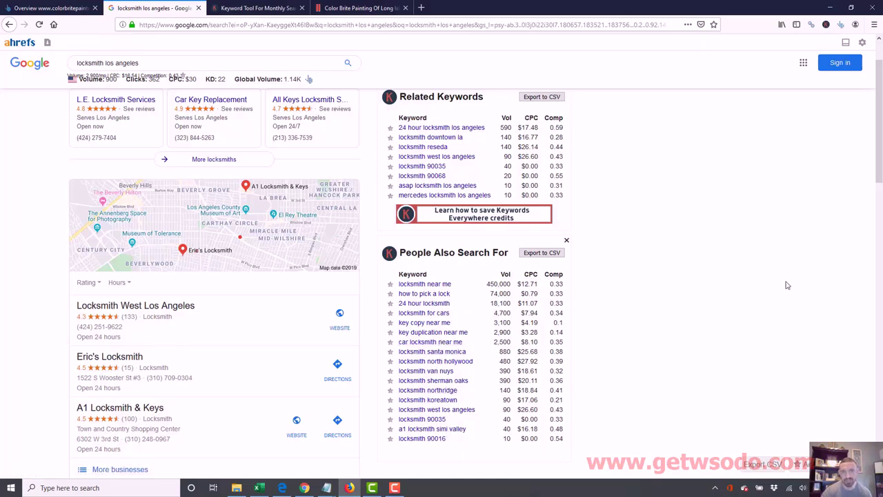
{"action": "left_click_drag", "start_coordinate": [880, 149], "coordinate": [880, 124]}
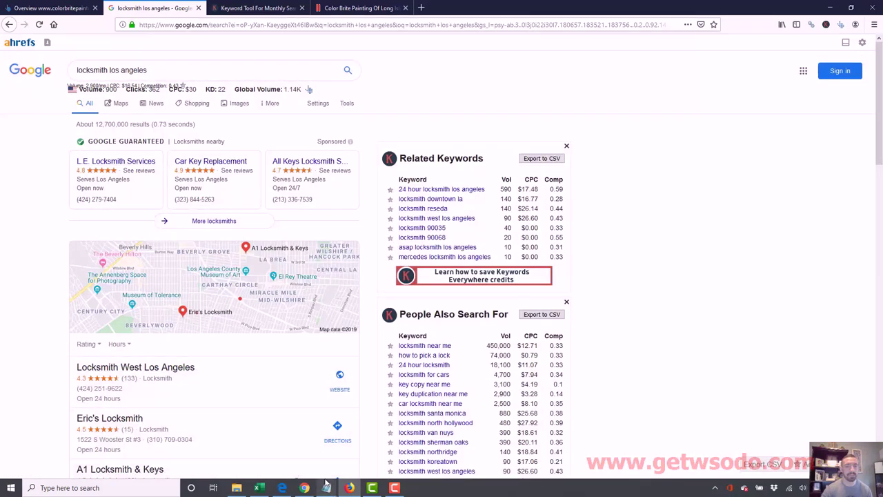
Glance at the Notepad keyword list and search Google for los angeles exterior painter.
{"action": "mouse_move", "coordinate": [327, 487]}
{"action": "left_click", "coordinate": [299, 468]}
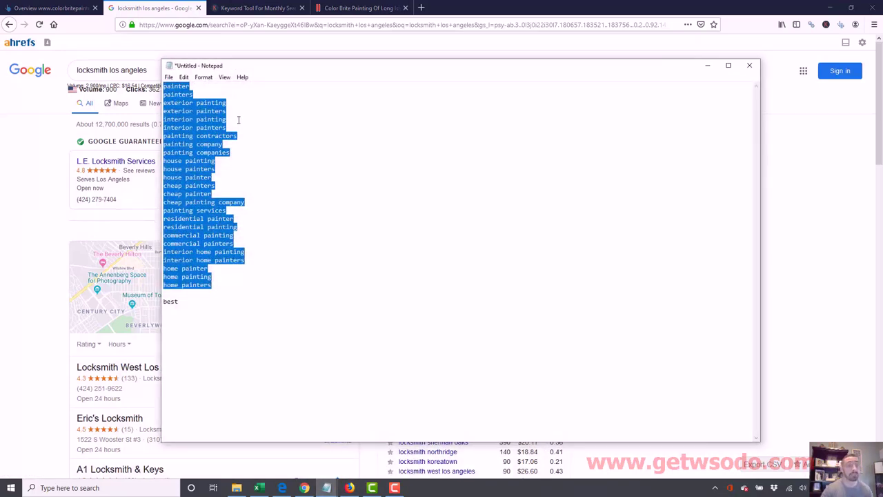
{"action": "left_click", "coordinate": [146, 66]}
{"action": "left_click_drag", "start_coordinate": [157, 71], "coordinate": [19, 67]}
{"action": "type", "text": "los an"}
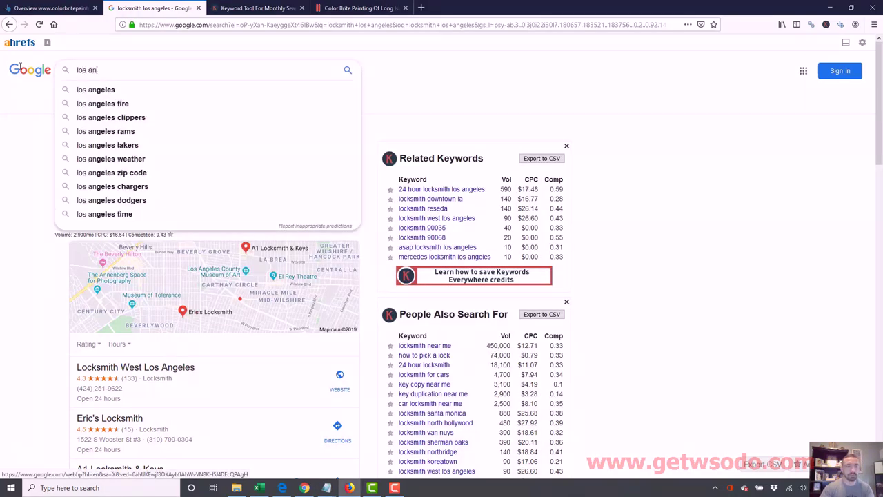
{"action": "type", "text": "geles exterior painter"}
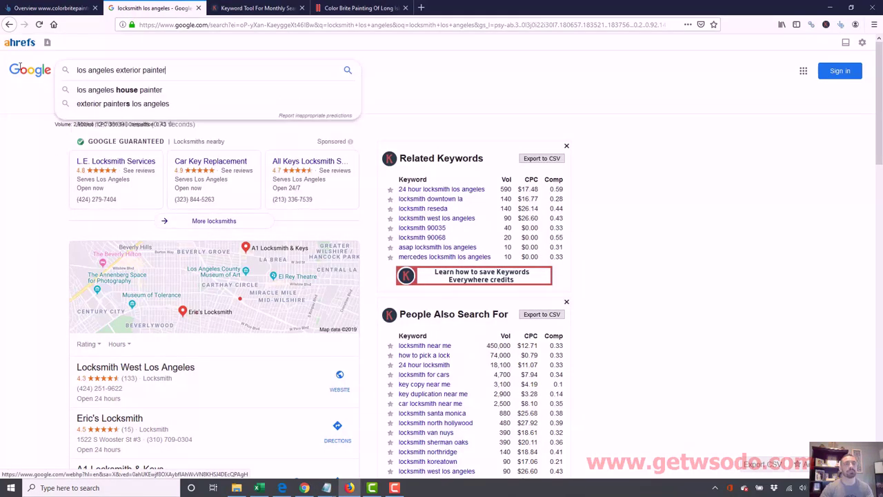
{"action": "key", "text": "Return"}
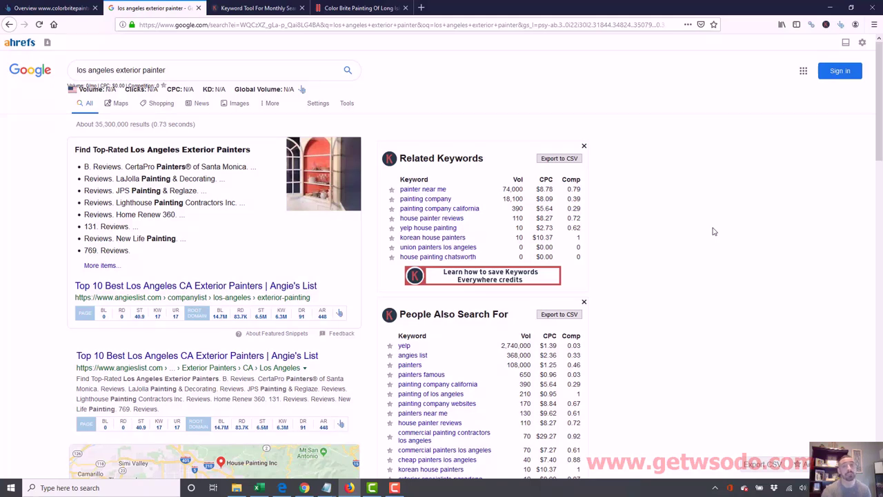
Review the People Also Search For keywords and related searches for los angeles exterior painter against the Notepad list.
{"action": "scroll", "coordinate": [629, 136], "scroll_direction": "down", "scroll_amount": 2}
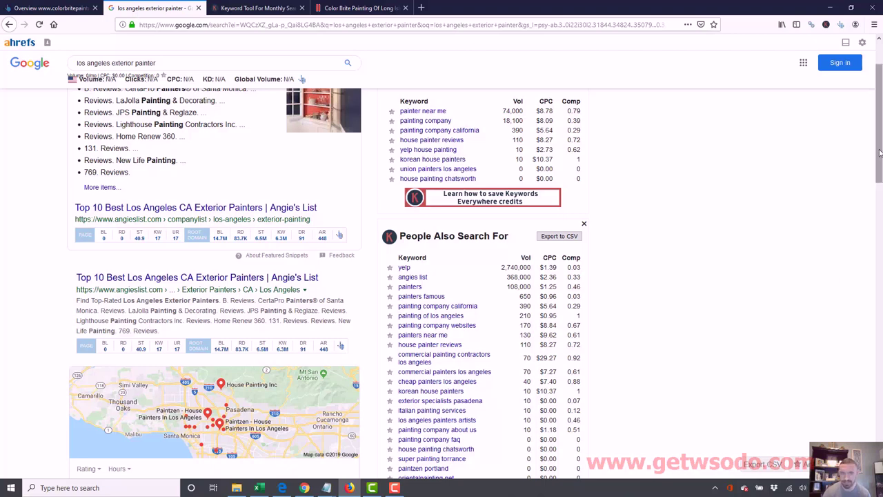
{"action": "left_click_drag", "start_coordinate": [874, 173], "coordinate": [874, 215]}
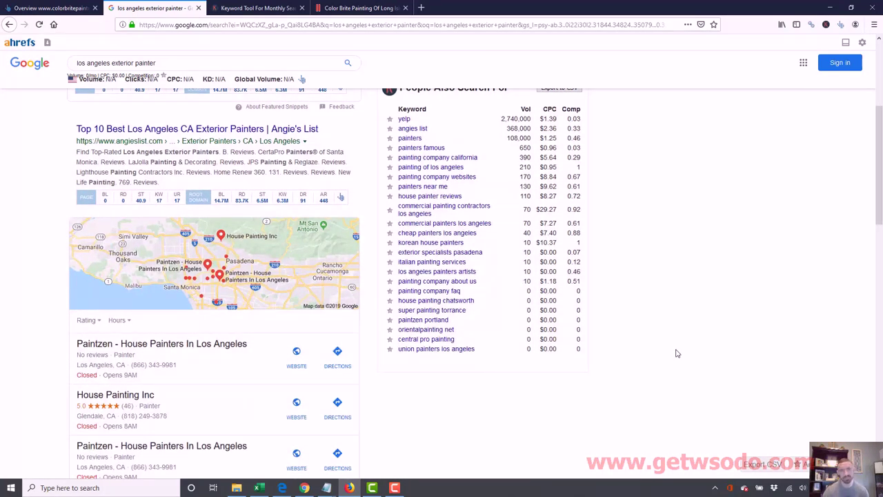
{"action": "left_click_drag", "start_coordinate": [878, 166], "coordinate": [878, 386]}
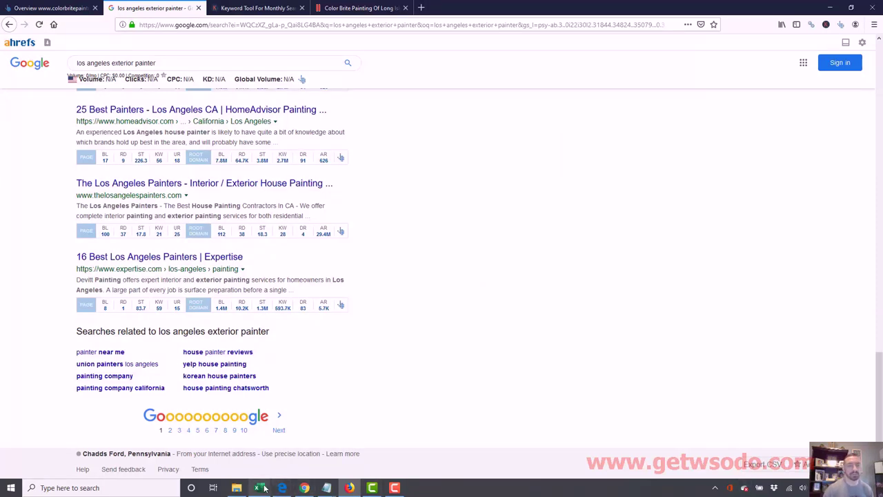
{"action": "mouse_move", "coordinate": [315, 484]}
{"action": "left_click", "coordinate": [282, 454]}
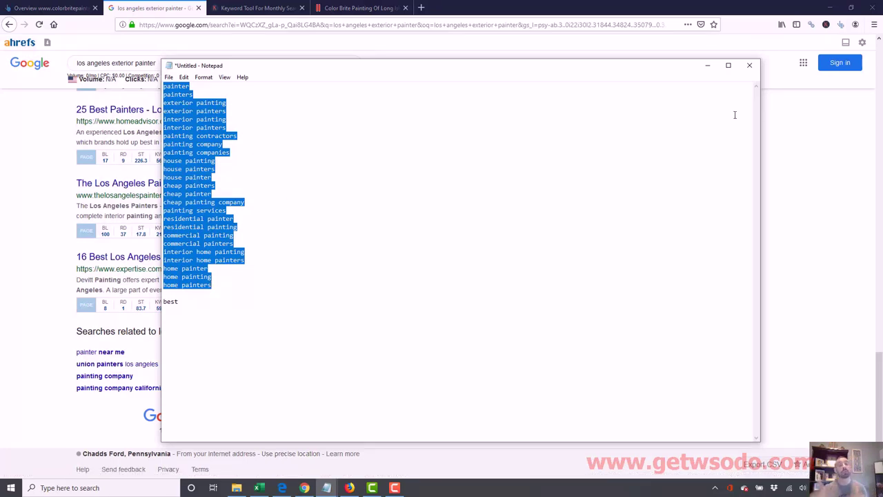
{"action": "left_click", "coordinate": [843, 314]}
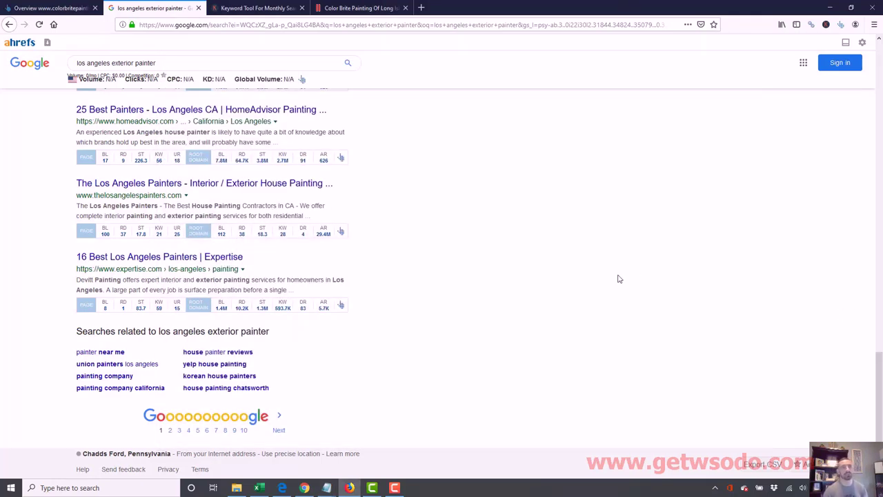
Switch to Chrome and open the micrositemasters.com homepage in a new tab, reusing the domain from the project page's address.
{"action": "left_click", "coordinate": [287, 489]}
{"action": "left_click", "coordinate": [304, 487]}
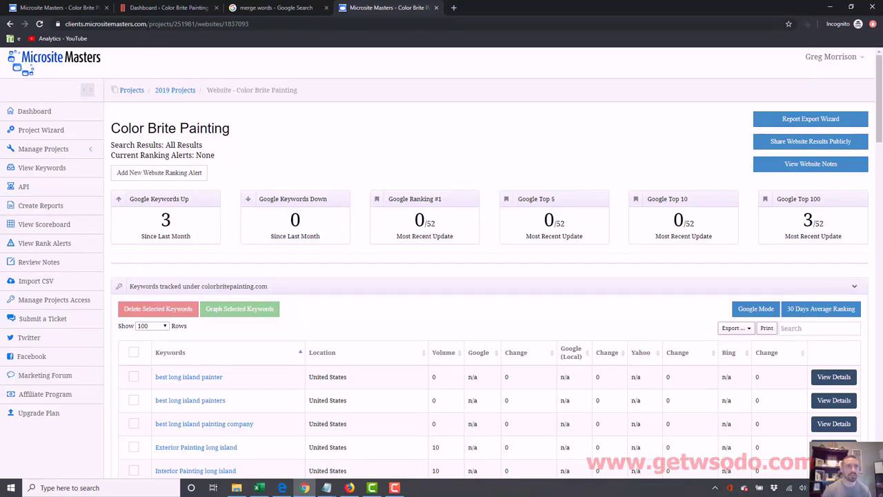
{"action": "left_click_drag", "start_coordinate": [147, 24], "coordinate": [85, 23]}
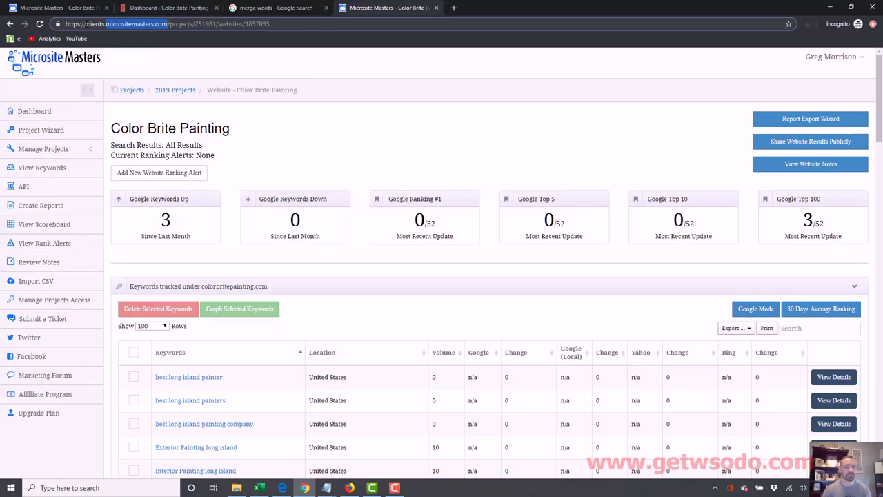
{"action": "key", "text": "ctrl+c"}
{"action": "key", "text": "ctrl+t"}
{"action": "key", "text": "ctrl+v"}
{"action": "key", "text": "Return"}
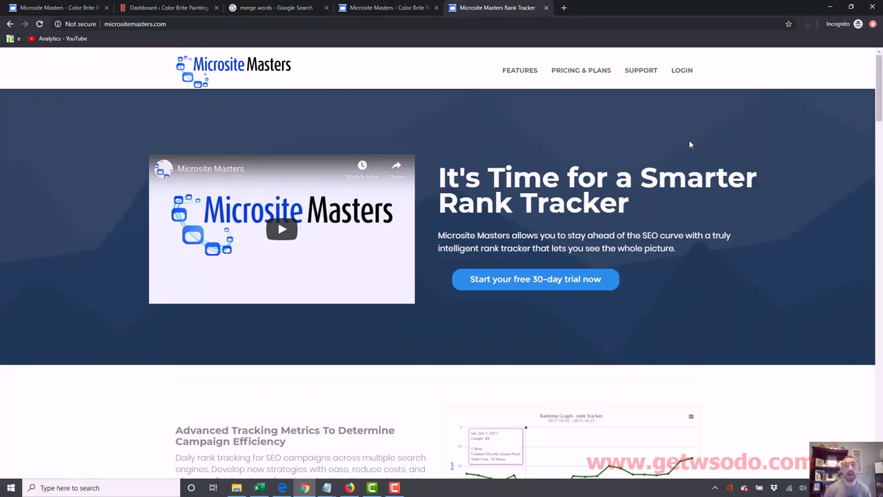
View the Microsite Masters pricing plans and return to the Color Brite Painting ranking page.
{"action": "left_click", "coordinate": [585, 78]}
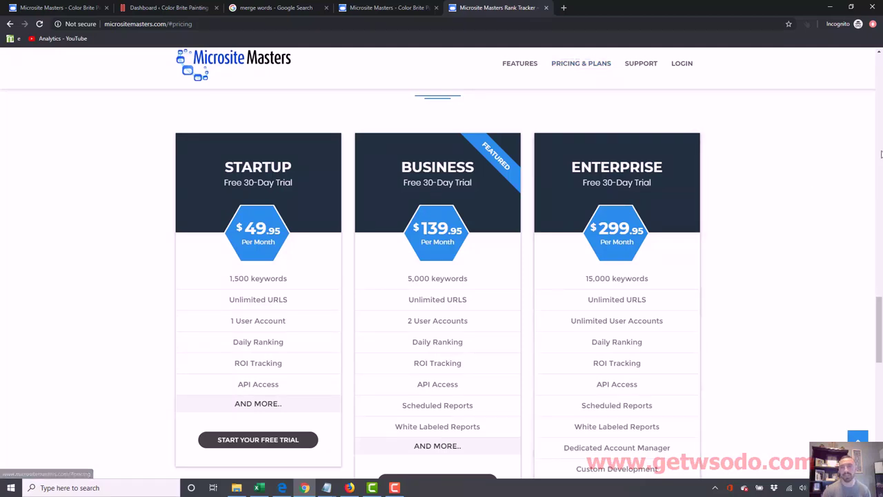
{"action": "scroll", "coordinate": [610, 239], "scroll_direction": "down", "scroll_amount": 1}
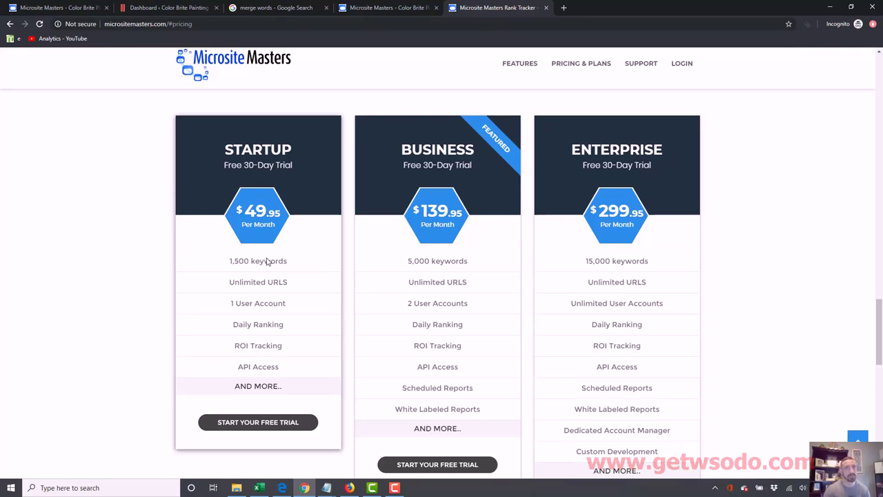
{"action": "left_click", "coordinate": [386, 8]}
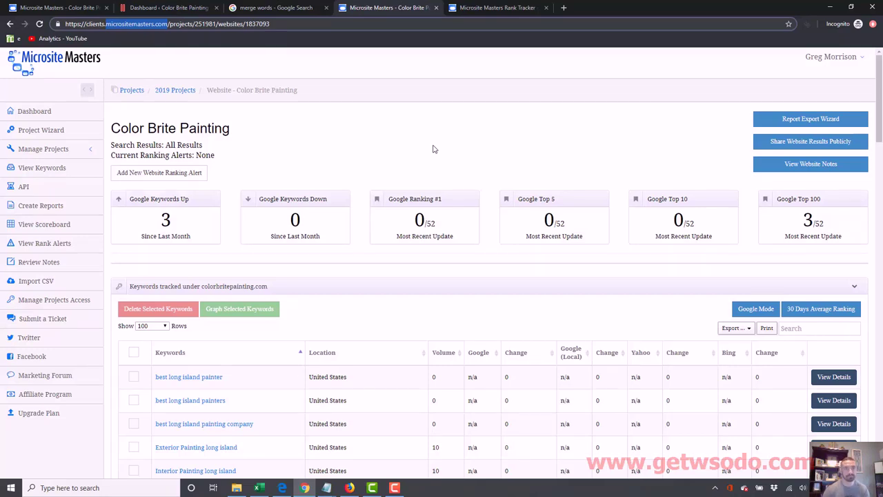
Show the merge words search results, and in the Notepad list delete the modifier best from the end.
{"action": "left_click", "coordinate": [304, 8]}
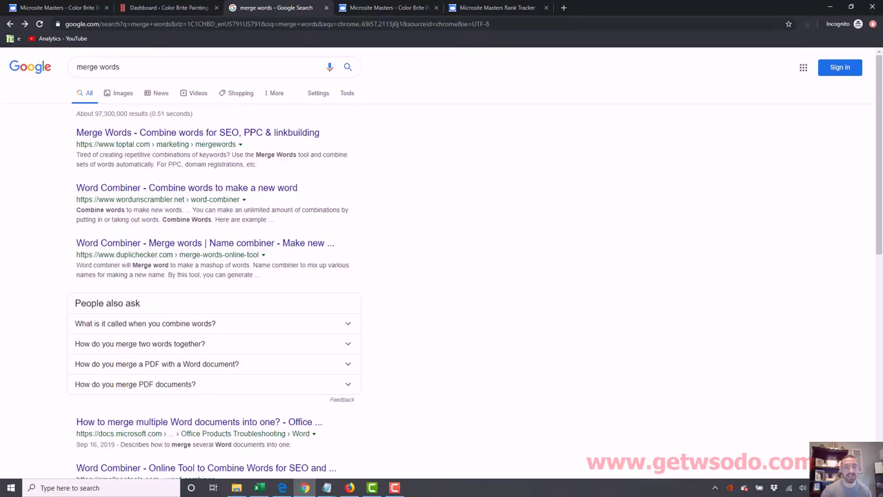
{"action": "mouse_move", "coordinate": [326, 487]}
{"action": "left_click", "coordinate": [289, 452]}
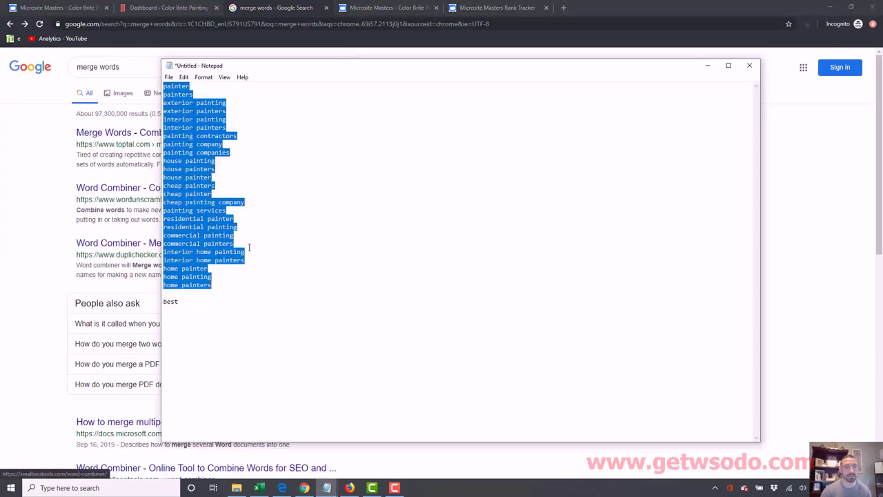
{"action": "left_click", "coordinate": [220, 306]}
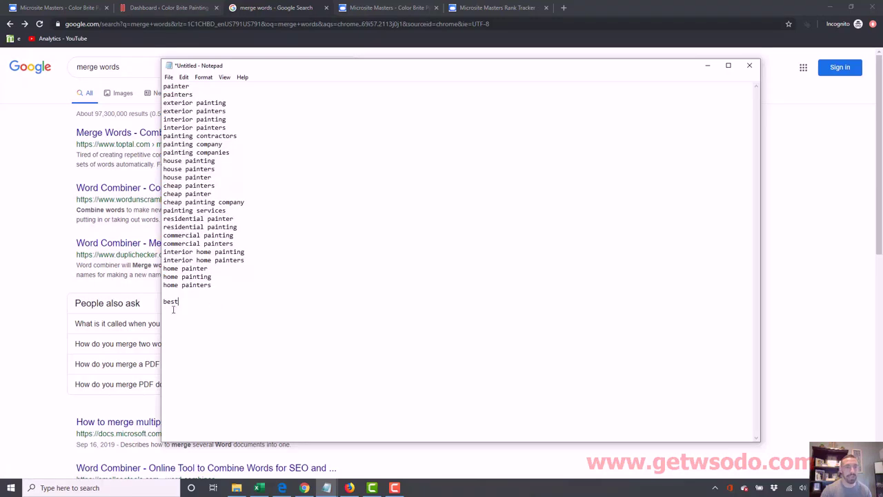
{"action": "left_click_drag", "start_coordinate": [173, 309], "coordinate": [153, 307]}
{"action": "key", "text": "BackSpace"}
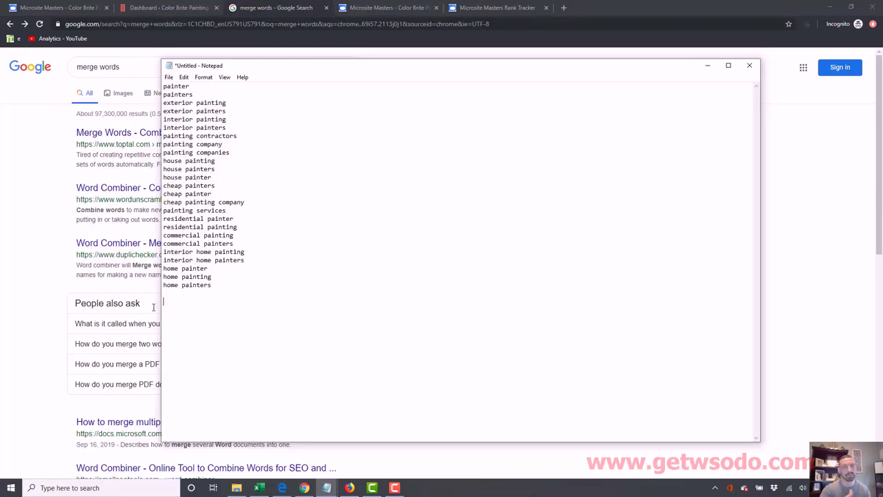
Insert the modifier best at the start of the Notepad list, with a blank line between it and painter.
{"action": "left_click", "coordinate": [163, 86]}
{"action": "key", "text": "Return"}
{"action": "key", "text": "Return"}
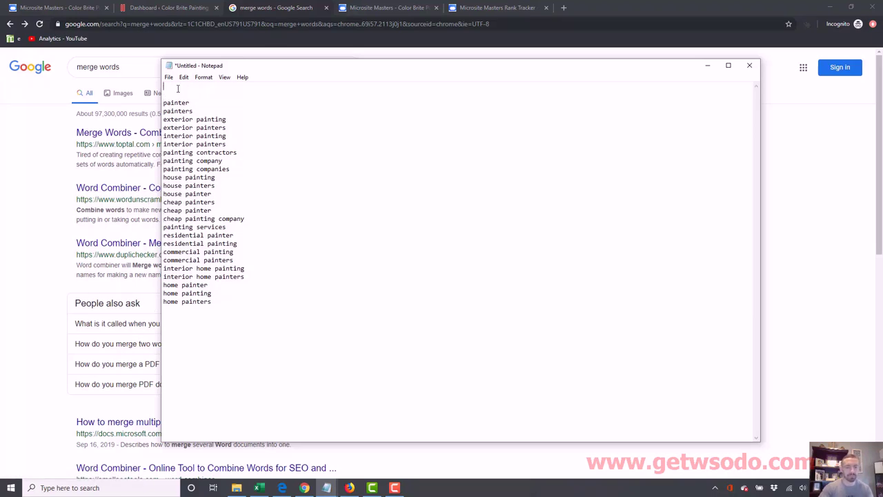
{"action": "type", "text": "best"}
Add the locations long island, nassau county and suffolk county on separate lines below home painters, after a blank line.
{"action": "key", "text": "Return"}
{"action": "key", "text": "Return"}
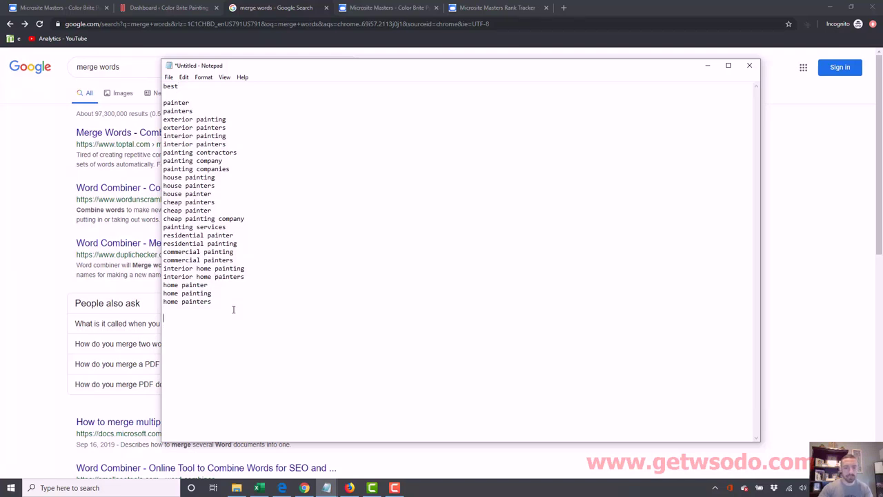
{"action": "type", "text": "long island"}
{"action": "key", "text": "Return"}
{"action": "type", "text": "nassau county"}
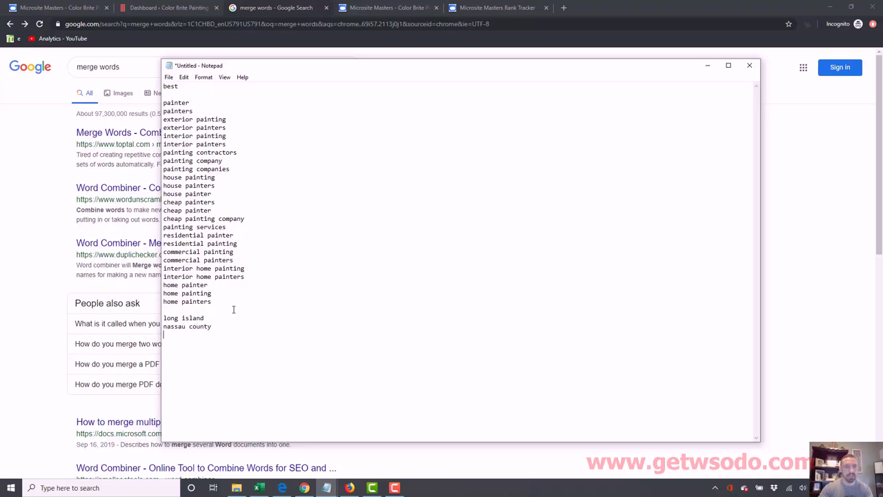
{"action": "type", "text": " suffolk countty"}
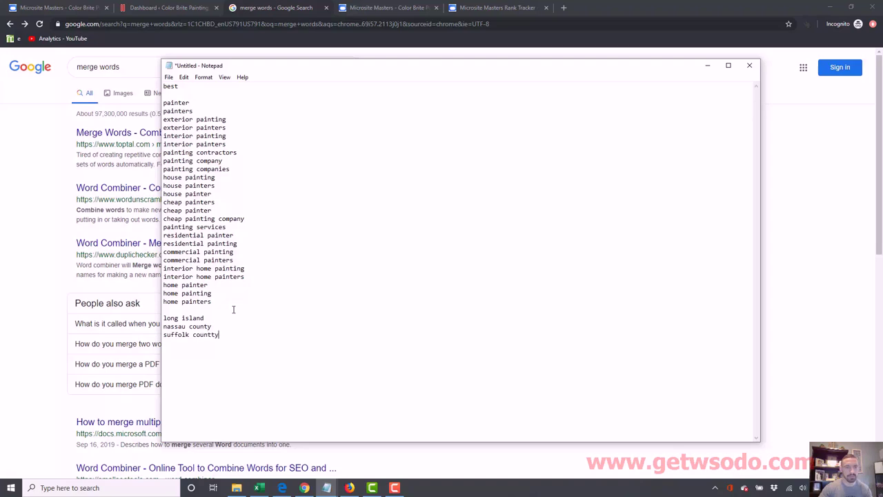
{"action": "key", "text": "BackSpace"}
{"action": "key", "text": "BackSpace"}
{"action": "type", "text": "y"}
Check the tracked location keywords on the Color Brite Painting ranking page and return to the untitled Notepad list.
{"action": "left_click", "coordinate": [366, 7]}
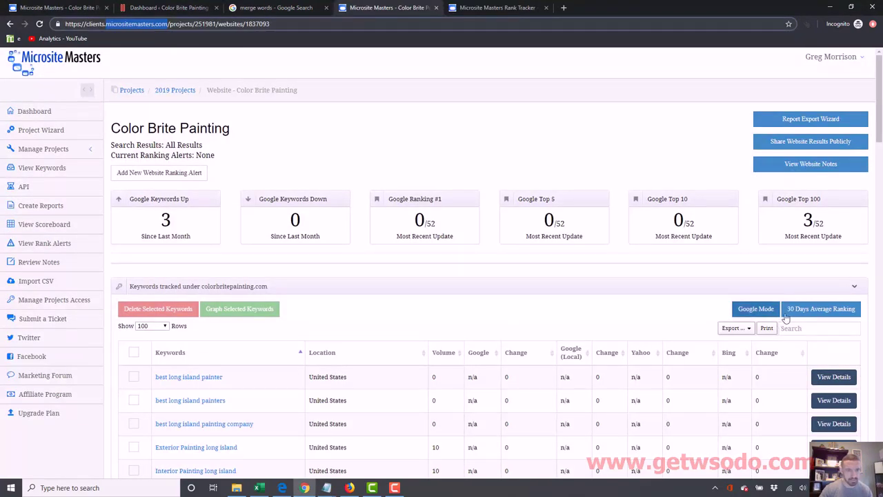
{"action": "left_click_drag", "start_coordinate": [880, 131], "coordinate": [880, 324]}
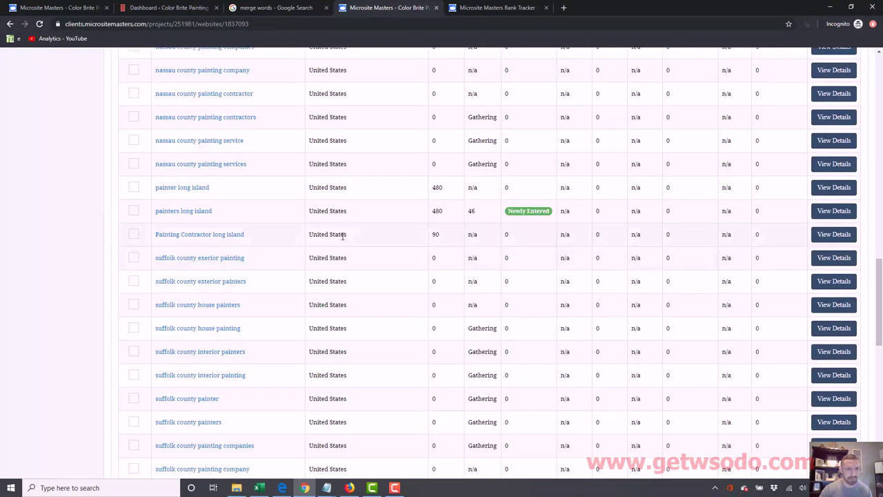
{"action": "mouse_move", "coordinate": [326, 488]}
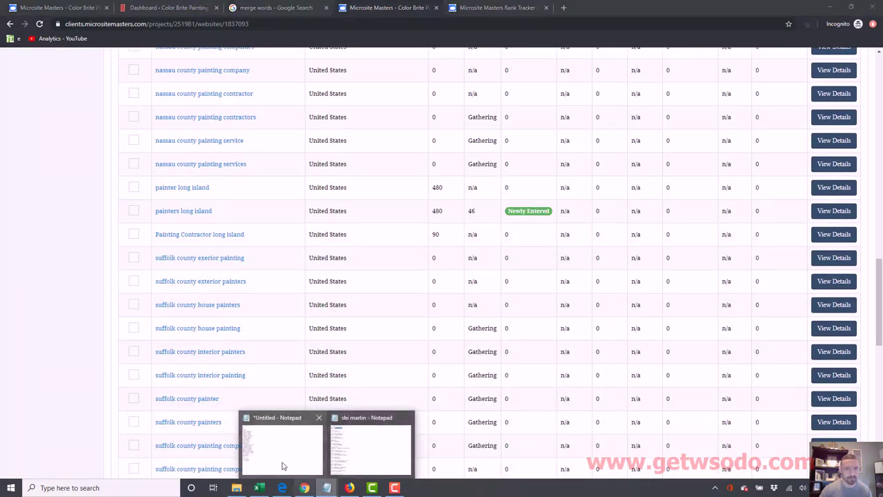
{"action": "left_click", "coordinate": [283, 463]}
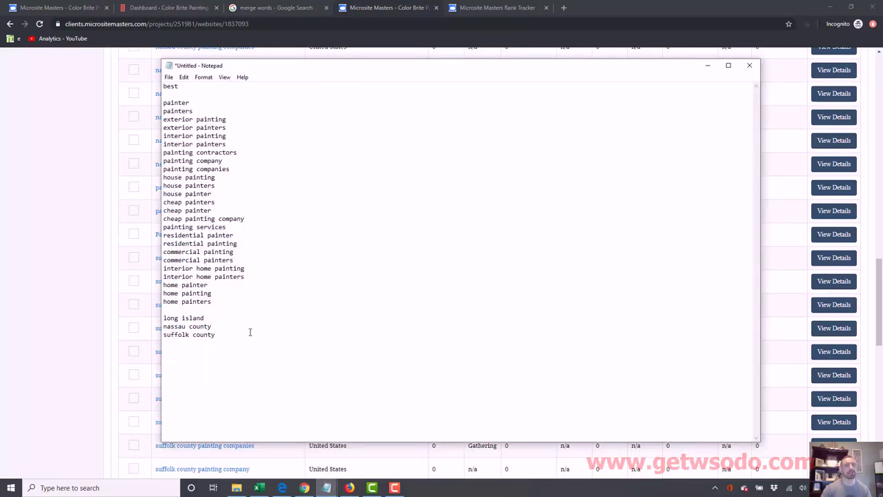
Highlight the service keywords from painter through home painters, and highlight the three locations from long island through suffolk county.
{"action": "mouse_move", "coordinate": [214, 301]}
{"action": "left_mouse_down"}
{"action": "mouse_move", "coordinate": [153, 229]}
{"action": "mouse_move", "coordinate": [129, 102]}
{"action": "left_mouse_up"}
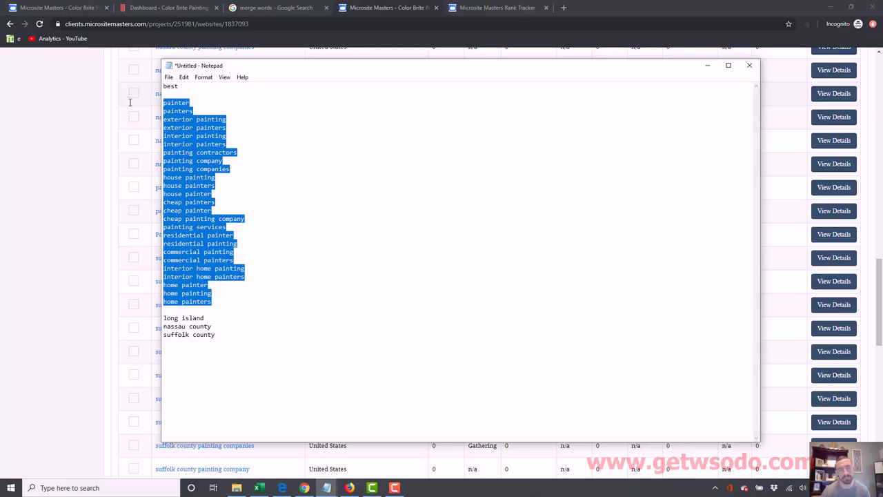
{"action": "left_click", "coordinate": [221, 334]}
{"action": "left_click_drag", "start_coordinate": [221, 334], "coordinate": [158, 320]}
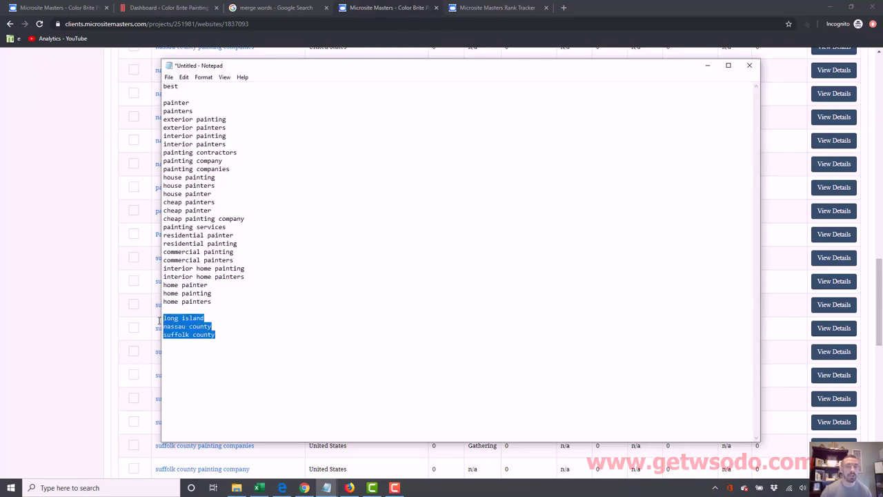
Write the sample combinations long island painter and long island painters on separate lines below suffolk county, after a blank line.
{"action": "left_click", "coordinate": [227, 333]}
{"action": "key", "text": "Return"}
{"action": "key", "text": "Return"}
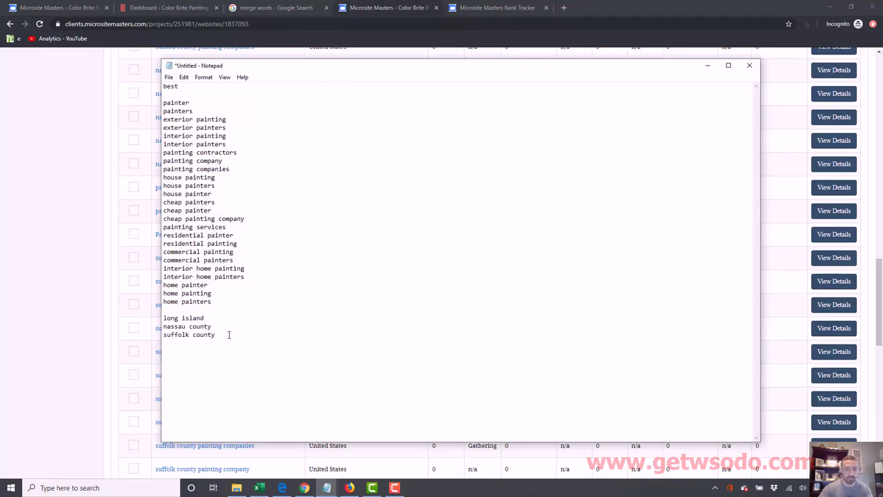
{"action": "type", "text": "long island painte"}
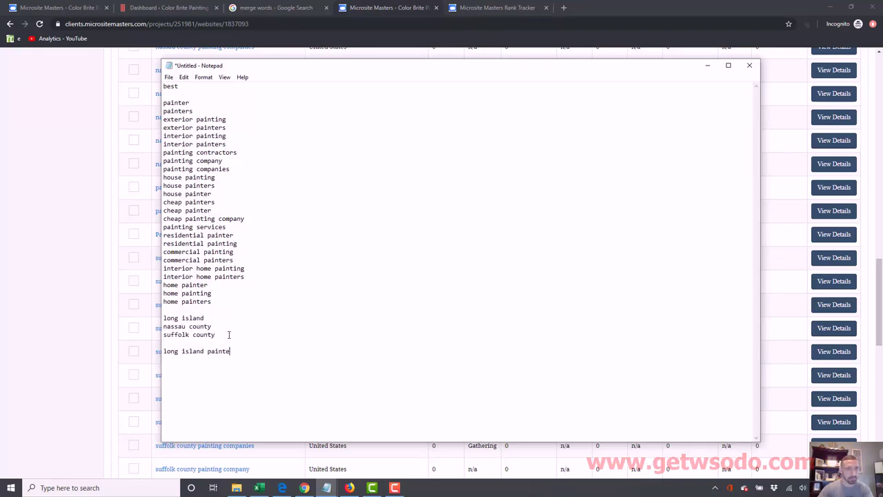
{"action": "type", "text": "r long island painters"}
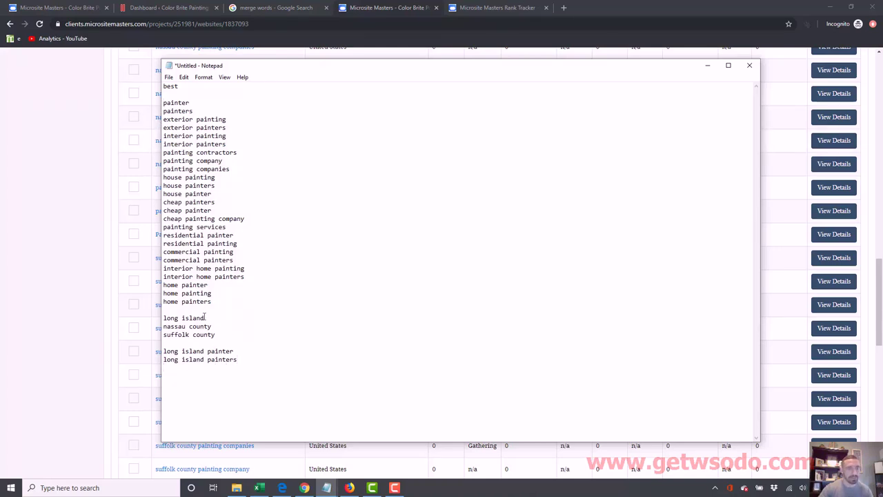
Add the sample combination long island exterioer painting below long island painters and start another line with lon.
{"action": "left_click_drag", "start_coordinate": [204, 318], "coordinate": [167, 318]}
{"action": "left_click_drag", "start_coordinate": [226, 119], "coordinate": [162, 119]}
{"action": "left_click", "coordinate": [263, 362]}
{"action": "key", "text": "Return"}
{"action": "type", "text": "lo"}
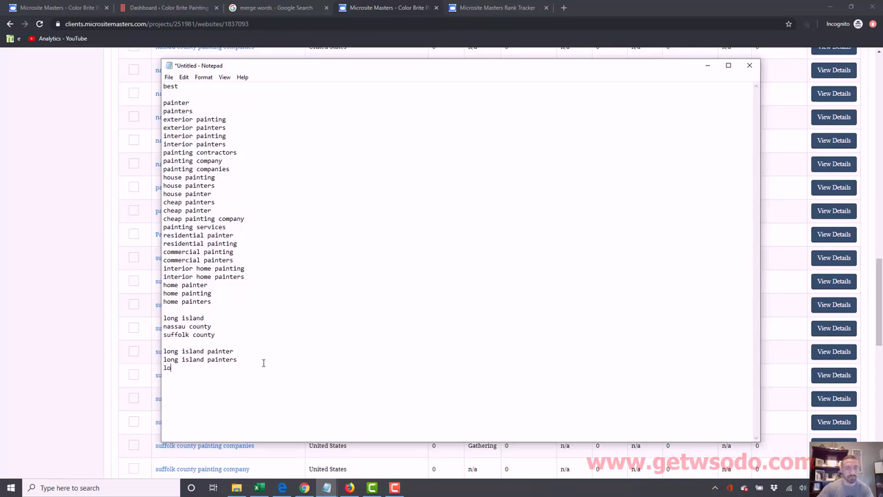
{"action": "type", "text": "ng island exteior"}
{"action": "key", "text": "BackSpace"}
{"action": "type", "text": "rioer painting "}
{"action": "type", "text": "lon"}
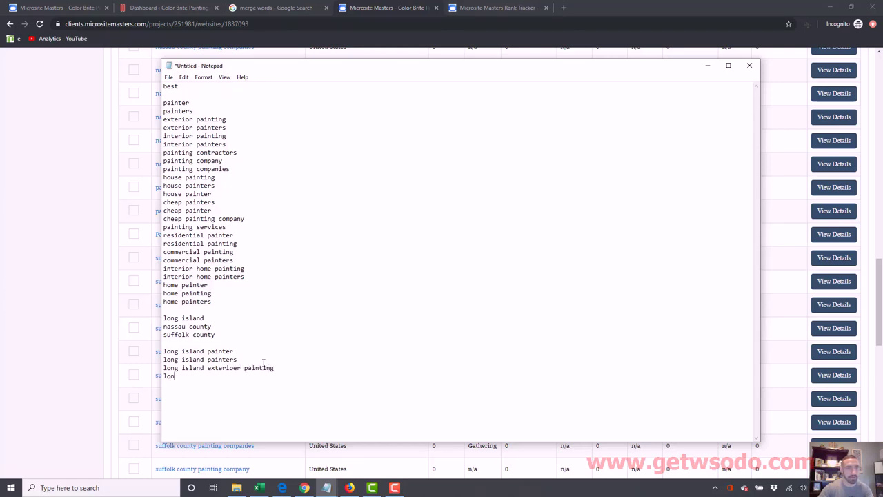
Delete all the sample combinations and the blank lines below suffolk county.
{"action": "left_click_drag", "start_coordinate": [215, 335], "coordinate": [166, 327]}
{"action": "left_click", "coordinate": [208, 334]}
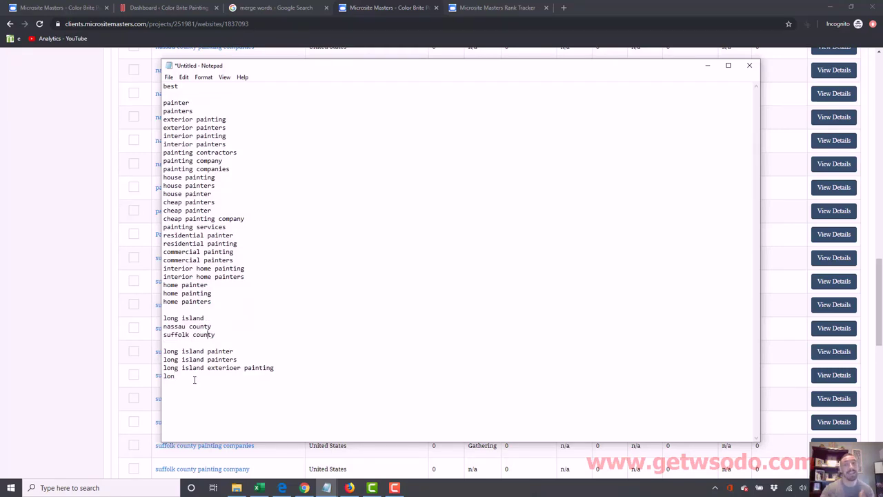
{"action": "left_click_drag", "start_coordinate": [138, 359], "coordinate": [136, 352]}
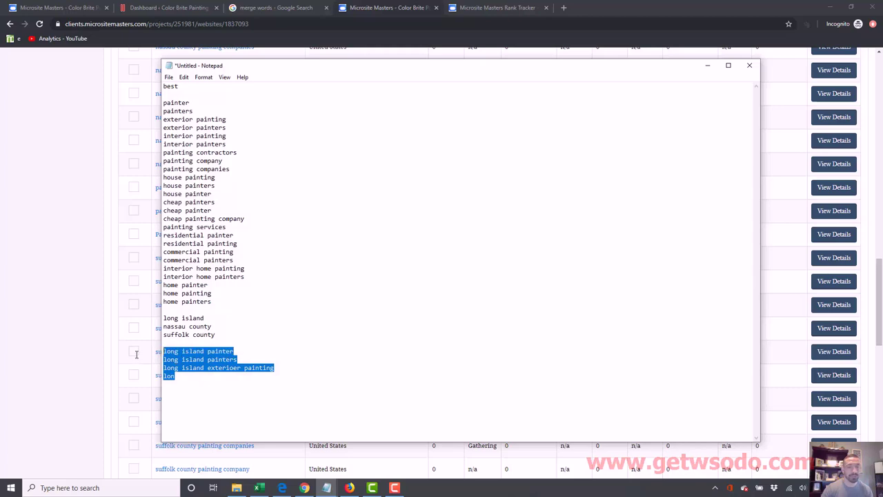
{"action": "key", "text": "BackSpace"}
{"action": "key", "text": "BackSpace"}
{"action": "key", "text": "BackSpace"}
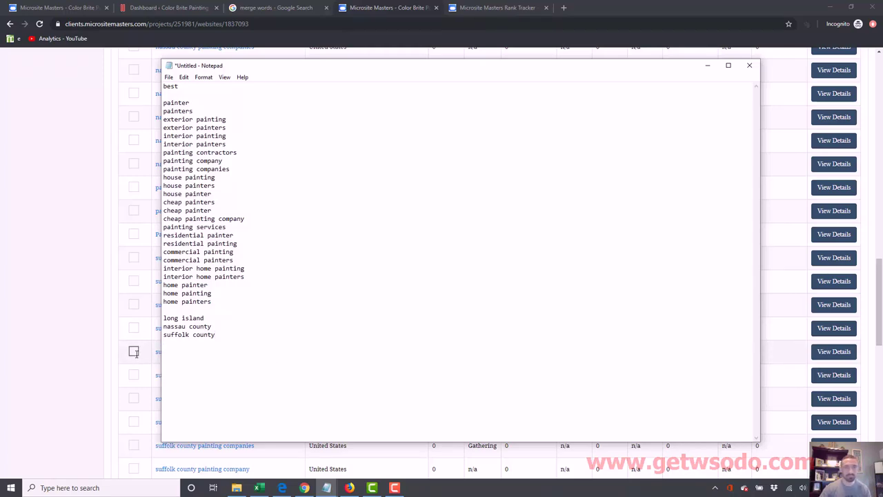
Open Toptal's Merge Words tool from the Google results and copy the service keywords, painter through home painters, from Notepad into its first word box.
{"action": "left_click", "coordinate": [304, 11]}
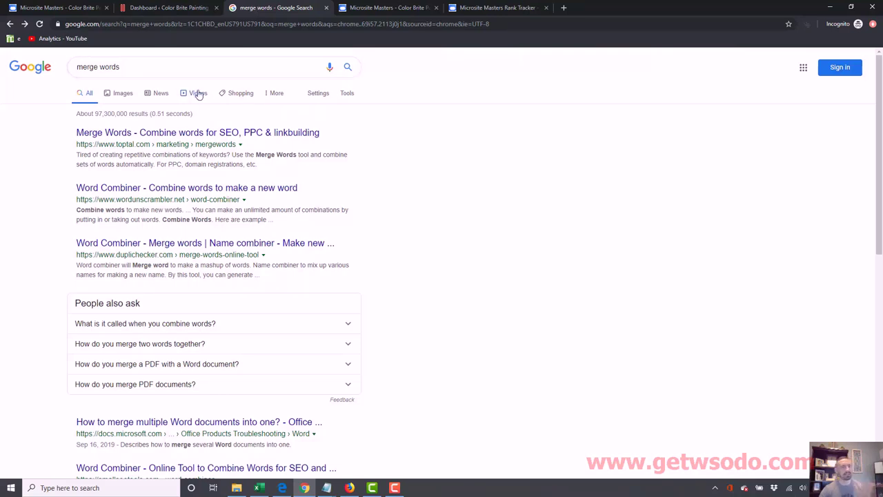
{"action": "left_click", "coordinate": [194, 135]}
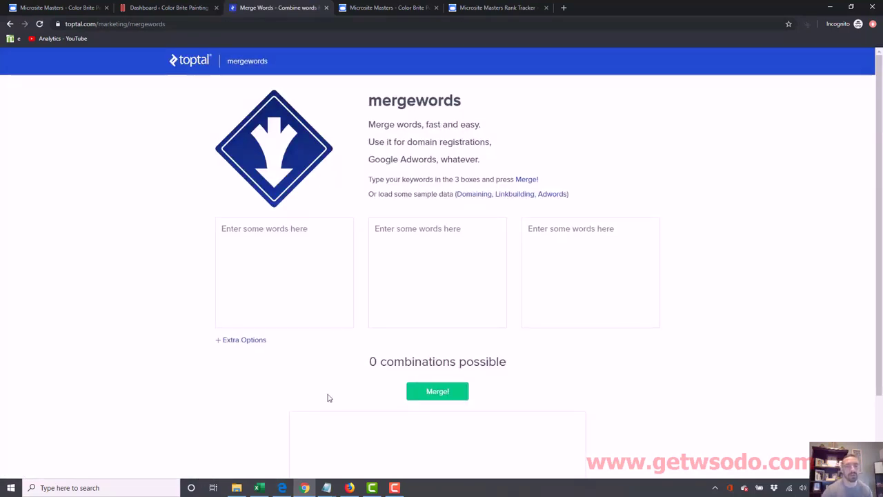
{"action": "mouse_move", "coordinate": [326, 488]}
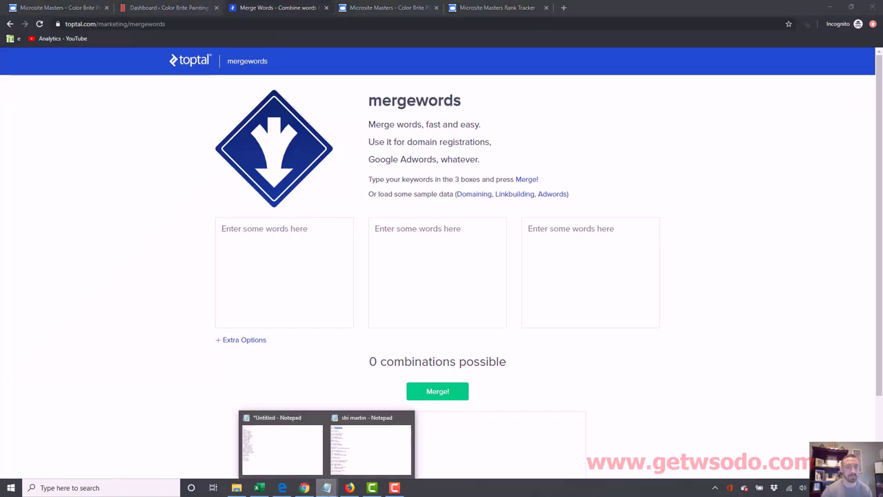
{"action": "left_click", "coordinate": [258, 430]}
{"action": "mouse_move", "coordinate": [226, 301]}
{"action": "left_mouse_down"}
{"action": "mouse_move", "coordinate": [132, 205]}
{"action": "mouse_move", "coordinate": [106, 103]}
{"action": "left_mouse_up"}
{"action": "key", "text": "ctrl+c"}
{"action": "left_click", "coordinate": [75, 249]}
{"action": "left_click", "coordinate": [274, 237]}
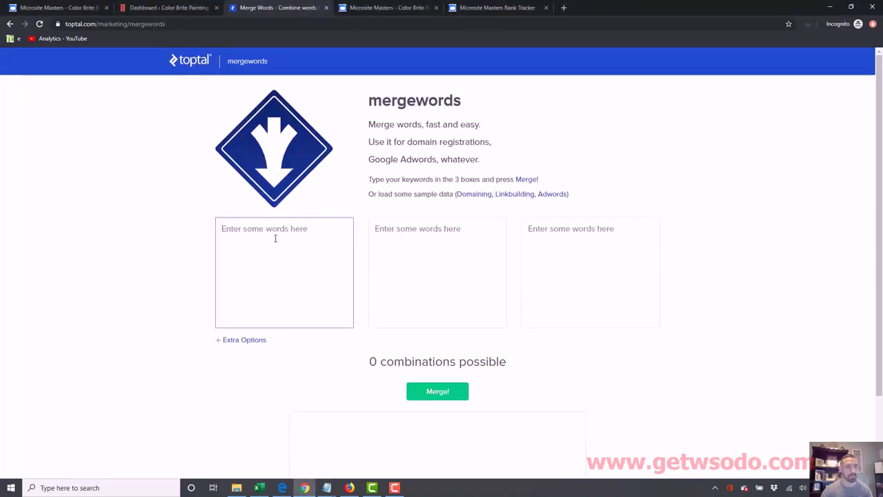
{"action": "key", "text": "ctrl+v"}
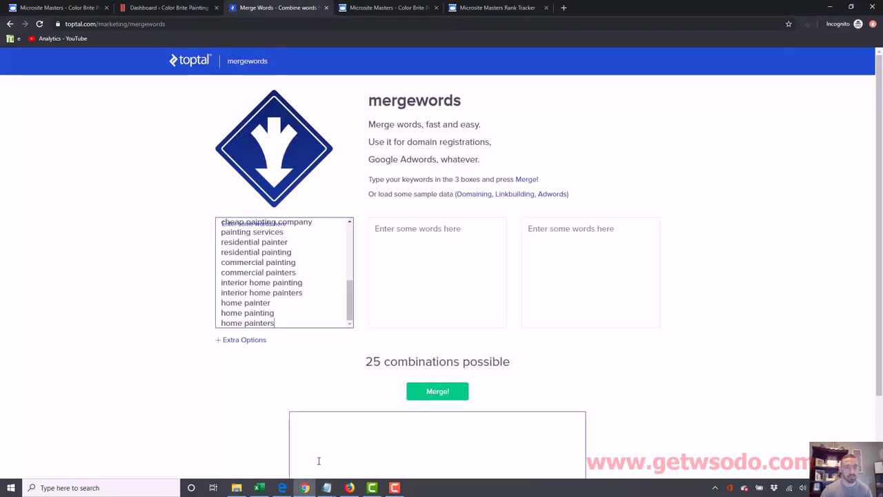
Copy the locations long island, nassau county and suffolk county from Notepad into the second word box of the merge tool.
{"action": "mouse_move", "coordinate": [327, 488]}
{"action": "left_click", "coordinate": [271, 449]}
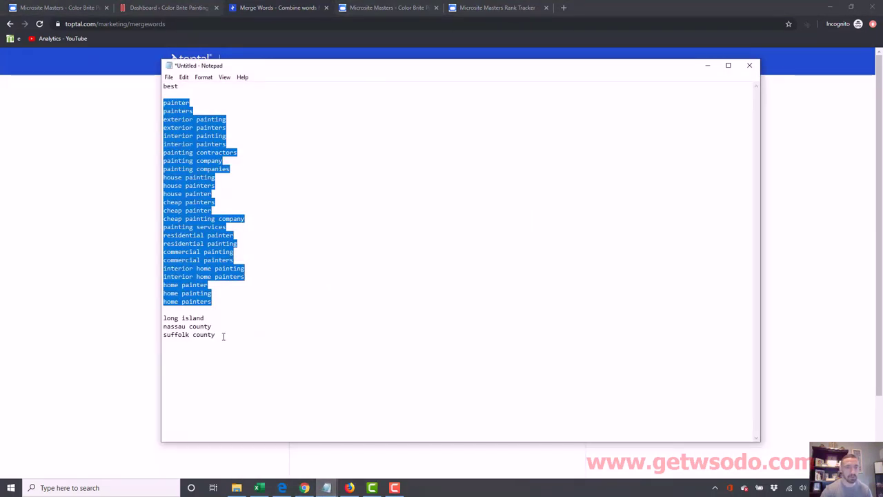
{"action": "left_click_drag", "start_coordinate": [220, 335], "coordinate": [154, 321]}
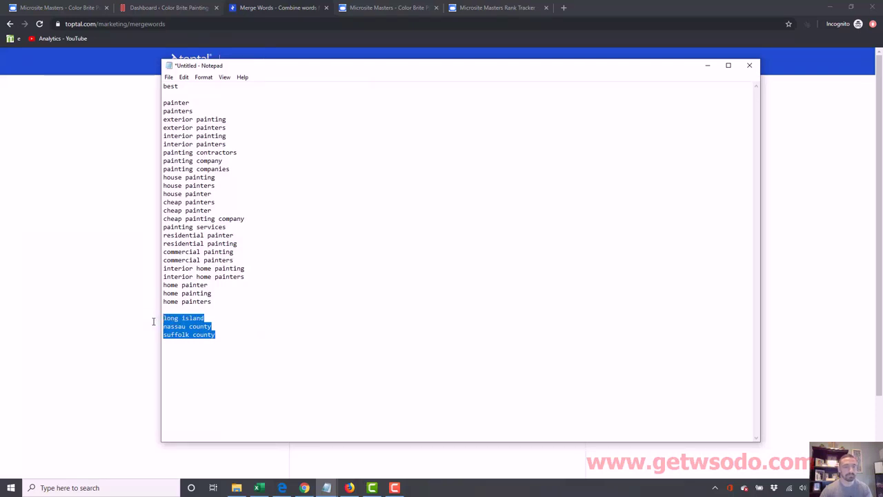
{"action": "key", "text": "ctrl+c"}
{"action": "left_click", "coordinate": [103, 336]}
{"action": "left_click", "coordinate": [428, 293]}
{"action": "key", "text": "ctrl+v"}
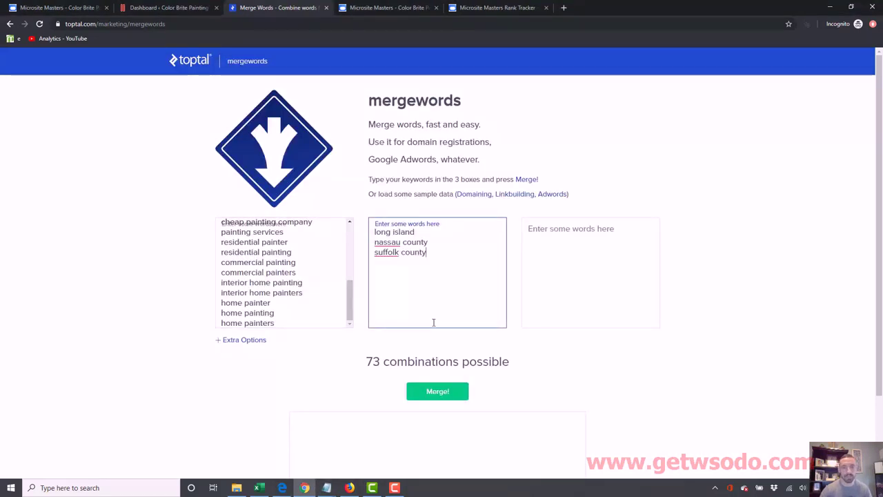
Merge the service keywords with the locations and copy the full list of combinations.
{"action": "left_click", "coordinate": [441, 393]}
{"action": "scroll", "coordinate": [681, 333], "scroll_direction": "down", "scroll_amount": 2}
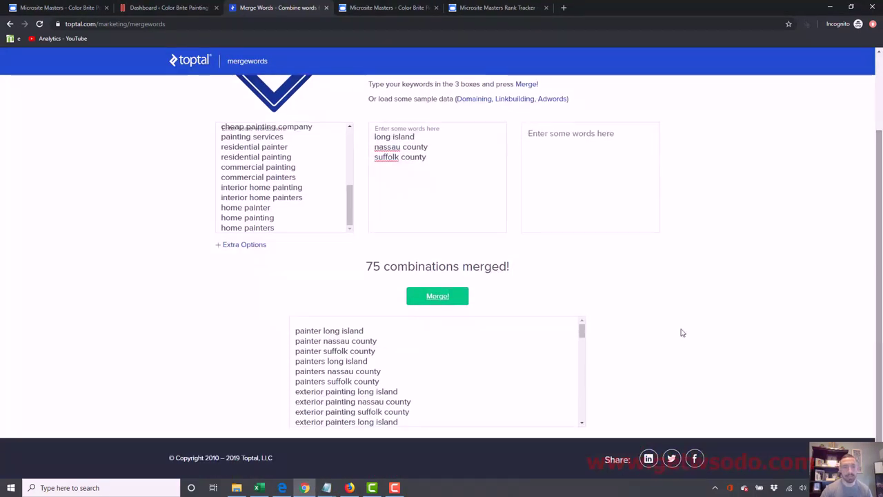
{"action": "left_click", "coordinate": [423, 363]}
{"action": "key", "text": "ctrl+a"}
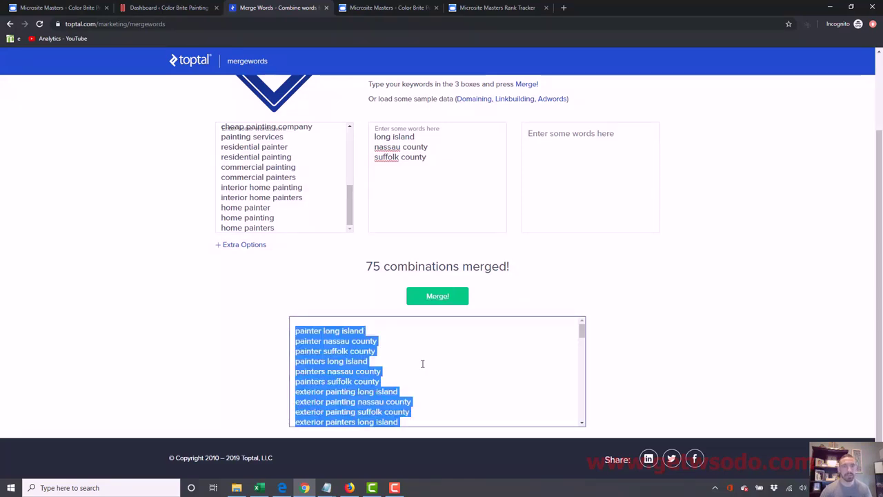
Paste the merged keywords into Track New Keywords on the Color Brite Painting page and submit them for tracking.
{"action": "left_click", "coordinate": [368, 7]}
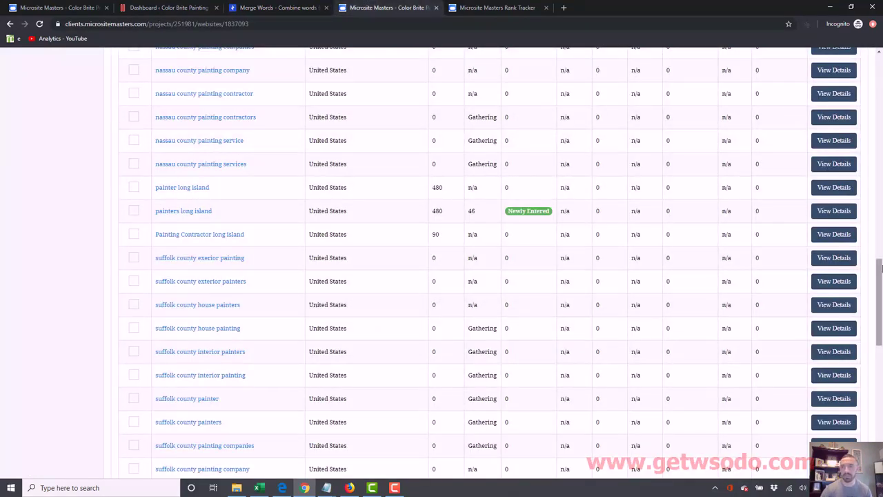
{"action": "left_click_drag", "start_coordinate": [880, 269], "coordinate": [880, 366]}
{"action": "left_click", "coordinate": [186, 260]}
{"action": "key", "text": "ctrl+v"}
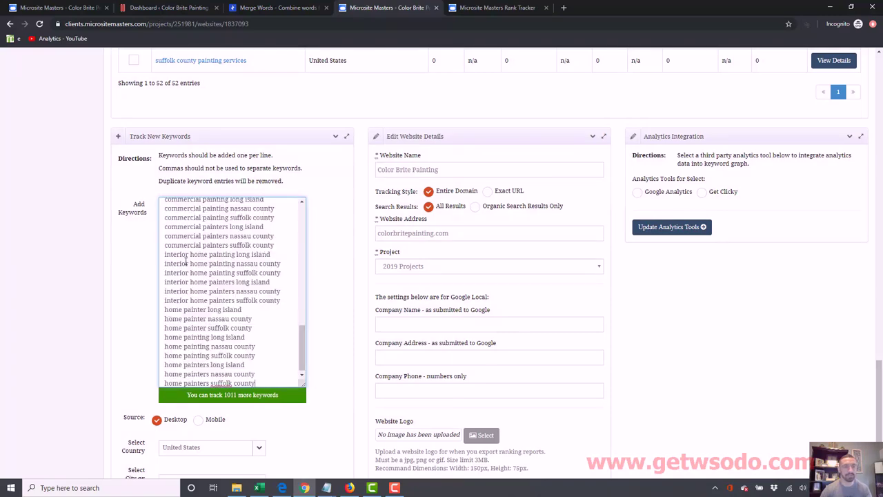
{"action": "scroll", "coordinate": [347, 372], "scroll_direction": "down", "scroll_amount": 2}
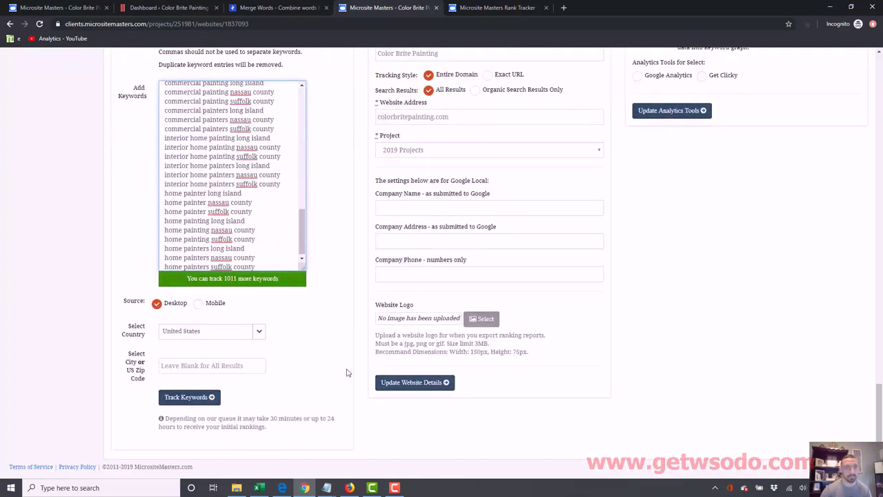
{"action": "left_click", "coordinate": [183, 405]}
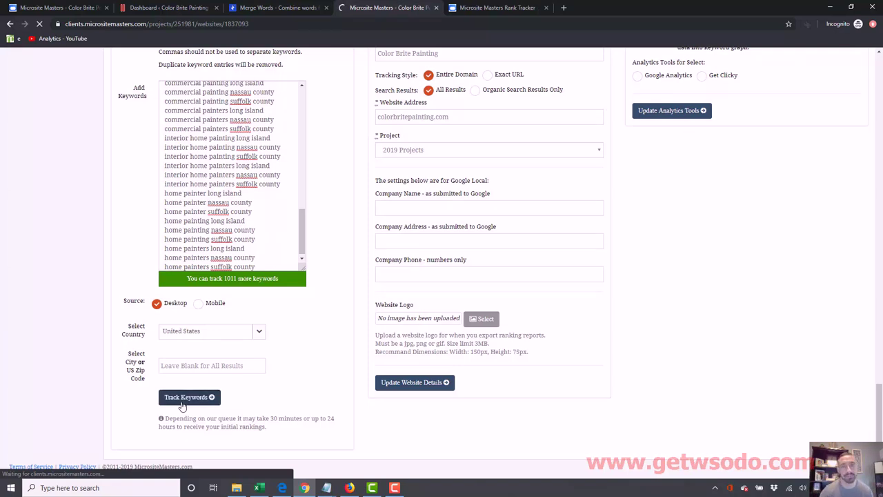
Back on the merge tool, replace the locations in the second word box with the service keywords copied from the first box.
{"action": "left_click", "coordinate": [264, 8]}
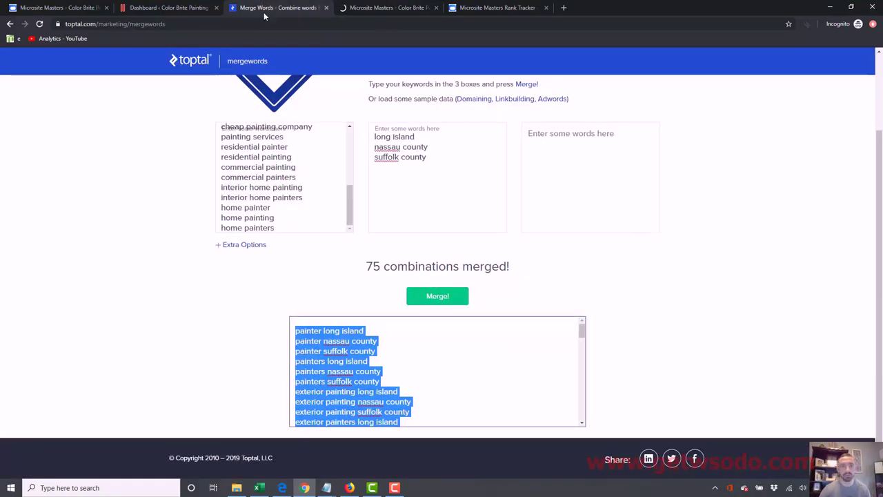
{"action": "left_click", "coordinate": [321, 189]}
{"action": "key", "text": "ctrl+a"}
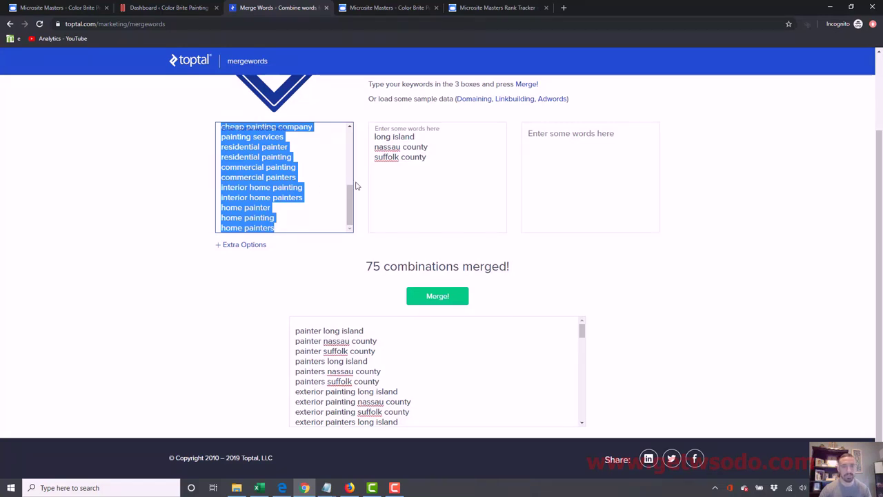
{"action": "left_click", "coordinate": [424, 172]}
{"action": "key", "text": "ctrl+a"}
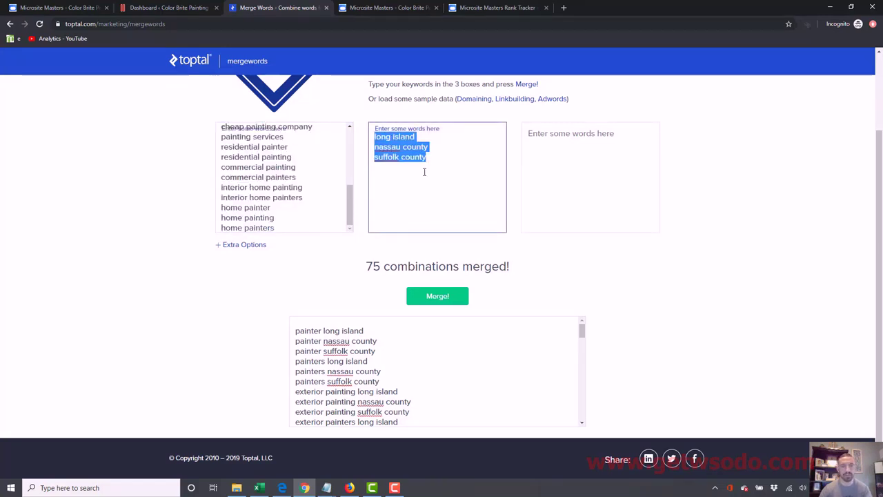
{"action": "key", "text": "ctrl+v"}
Replace the first word box's contents with the locations long island, nassau county and suffolk county from the Notepad list.
{"action": "left_click", "coordinate": [327, 488]}
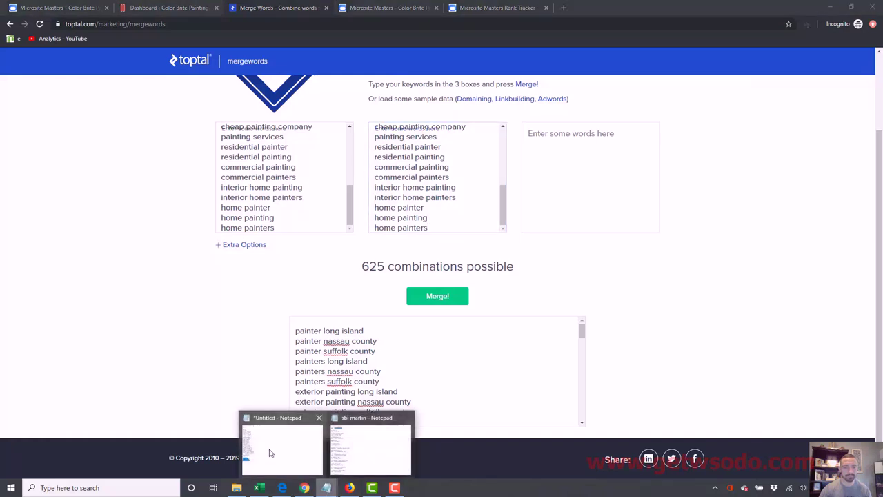
{"action": "left_click", "coordinate": [270, 453]}
{"action": "left_click", "coordinate": [92, 283]}
{"action": "left_click", "coordinate": [296, 215]}
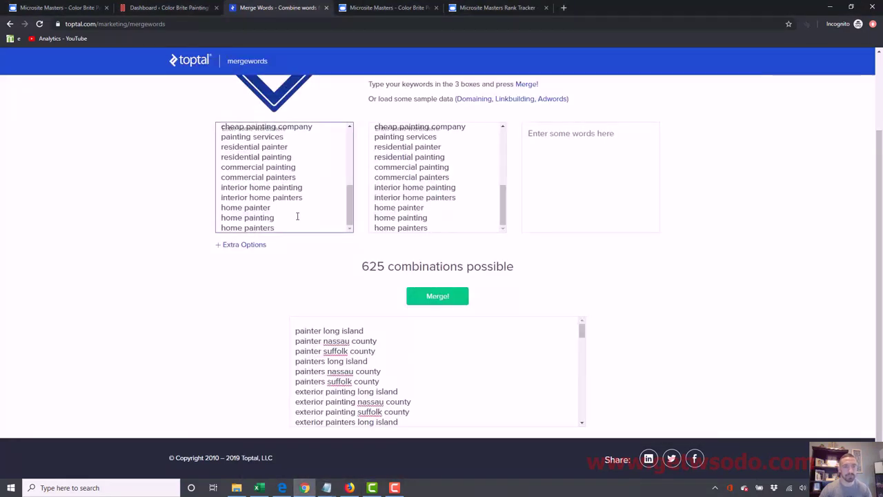
{"action": "key", "text": "ctrl+a"}
{"action": "key", "text": "ctrl+v"}
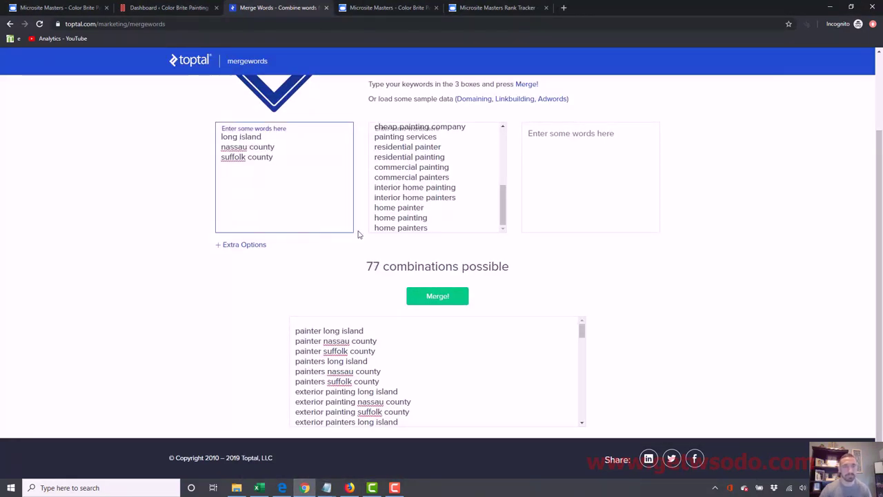
Merge the words with the locations placed first and copy all the resulting combinations.
{"action": "left_click", "coordinate": [438, 296]}
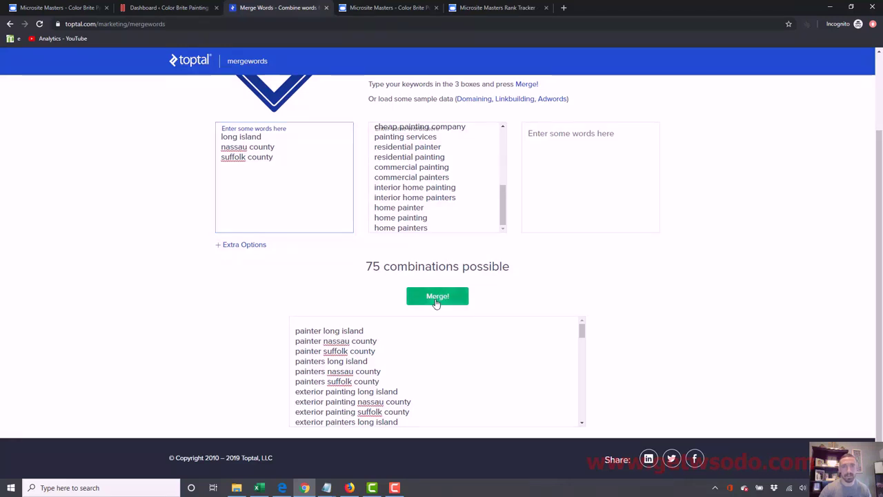
{"action": "left_click", "coordinate": [414, 345]}
{"action": "key", "text": "ctrl+a"}
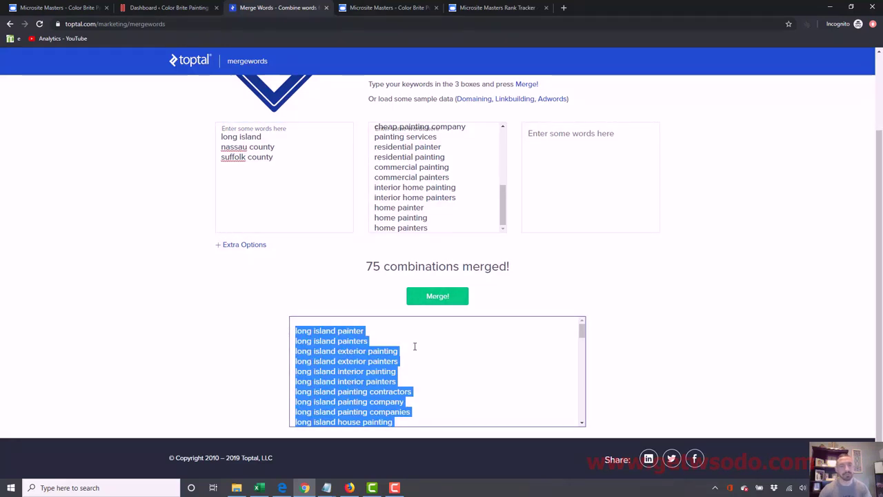
Paste the location-first combinations into the new-keywords field of the Color Brite Painting page and start tracking them.
{"action": "left_click", "coordinate": [353, 9]}
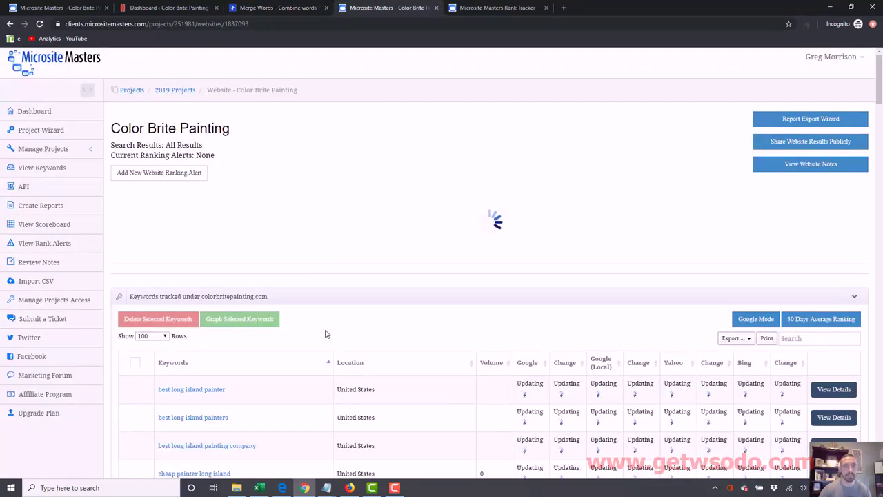
{"action": "left_click_drag", "start_coordinate": [879, 81], "coordinate": [880, 428]}
{"action": "left_click", "coordinate": [204, 162]}
{"action": "key", "text": "ctrl+v"}
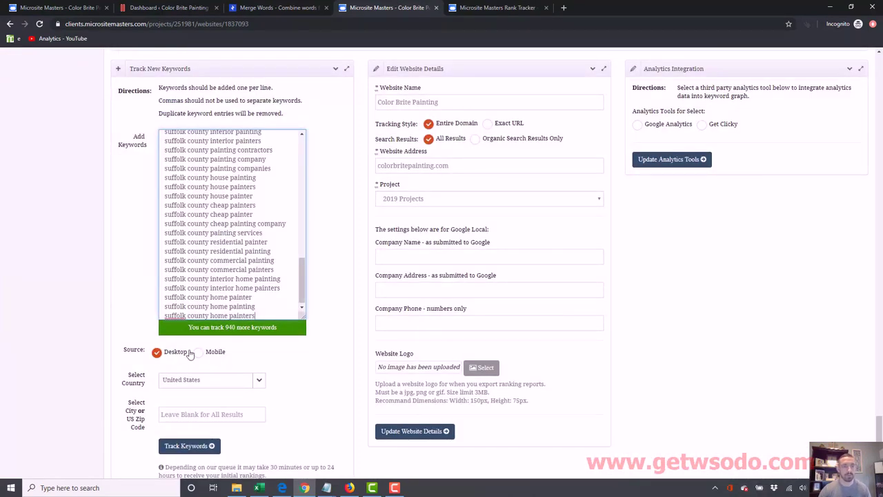
{"action": "left_click", "coordinate": [188, 446]}
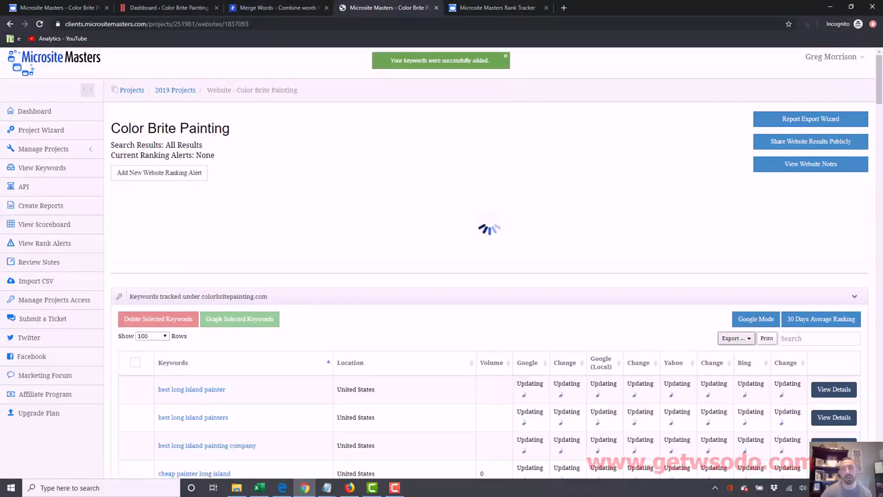
Look over the tracked keyword list for colorbritepainting.com and return to the Merge Words page.
{"action": "scroll", "coordinate": [879, 100], "scroll_direction": "down", "scroll_amount": 4}
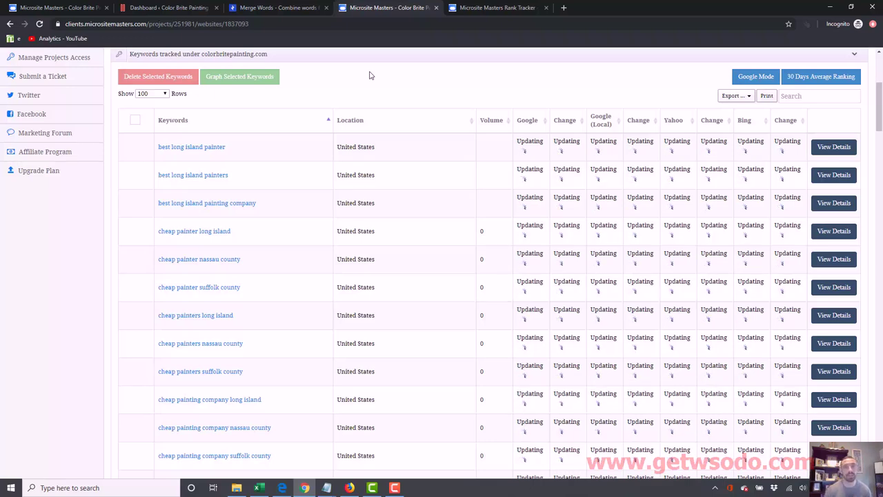
{"action": "left_click", "coordinate": [279, 8]}
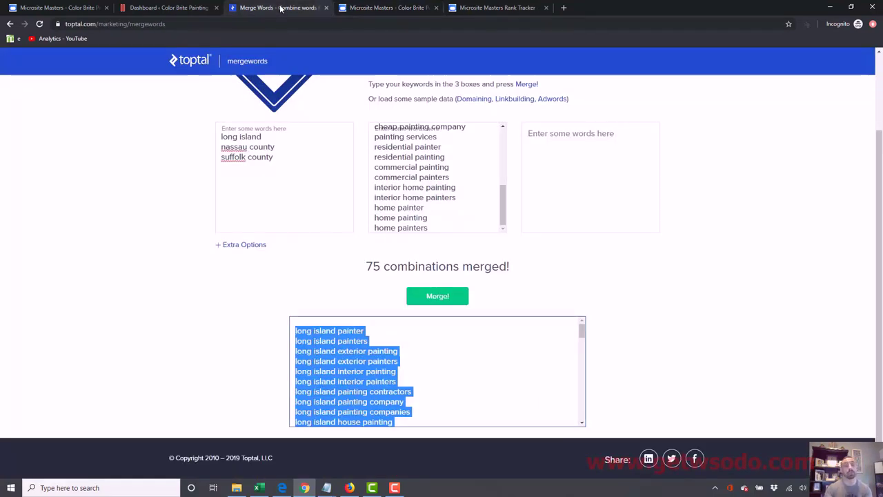
Bring up the Notepad keyword list over the rank tracking page and highlight the service keywords from painter to home painters.
{"action": "left_click", "coordinate": [380, 7]}
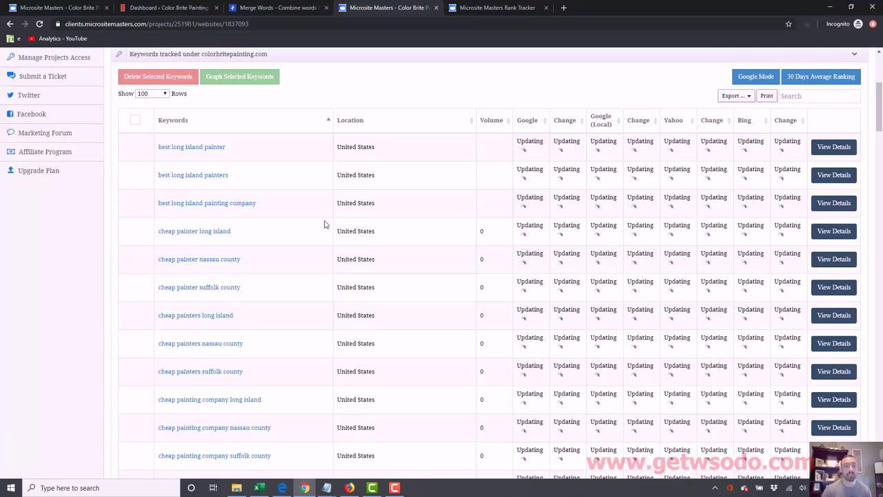
{"action": "mouse_move", "coordinate": [328, 488]}
{"action": "left_click", "coordinate": [276, 448]}
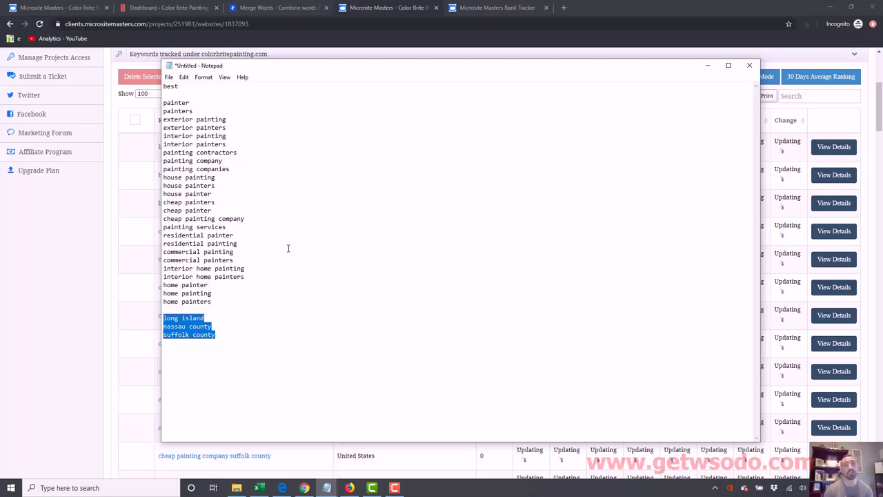
{"action": "mouse_move", "coordinate": [218, 302]}
{"action": "left_mouse_down"}
{"action": "mouse_move", "coordinate": [160, 219]}
{"action": "mouse_move", "coordinate": [135, 103]}
{"action": "left_mouse_up"}
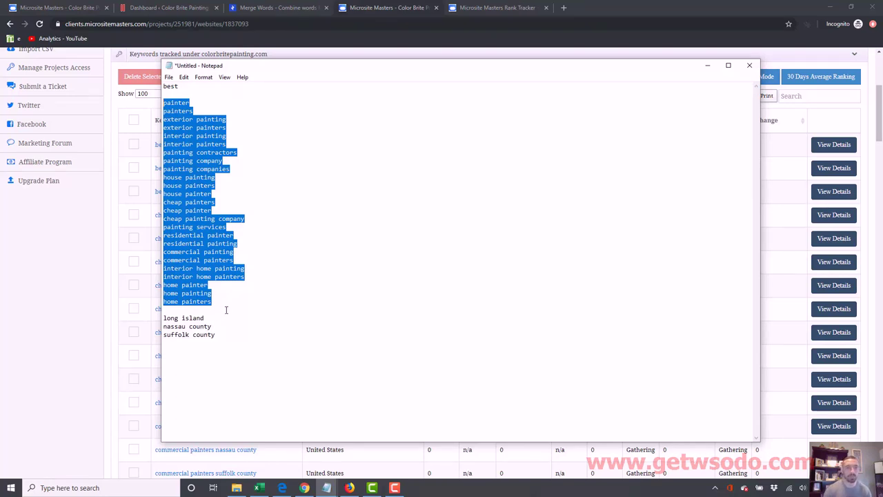
{"action": "mouse_move", "coordinate": [235, 304]}
{"action": "left_mouse_down"}
{"action": "mouse_move", "coordinate": [88, 153]}
{"action": "mouse_move", "coordinate": [94, 101]}
{"action": "left_mouse_up"}
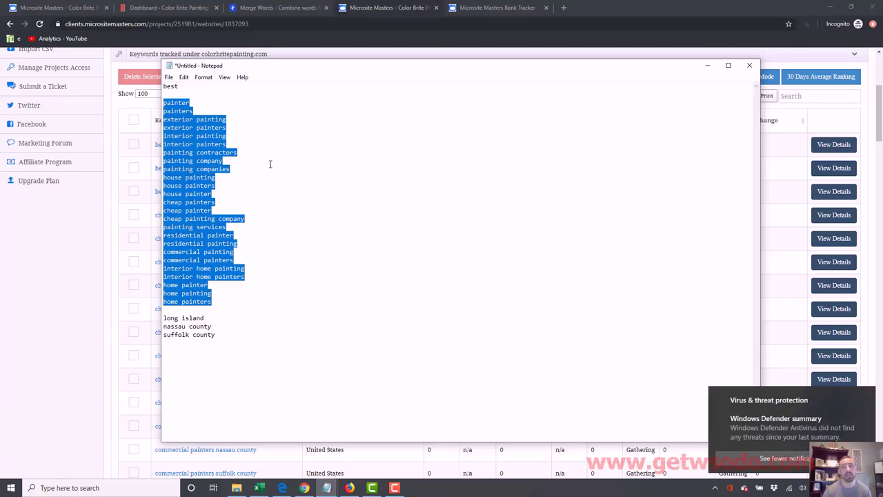
{"action": "left_click", "coordinate": [867, 397]}
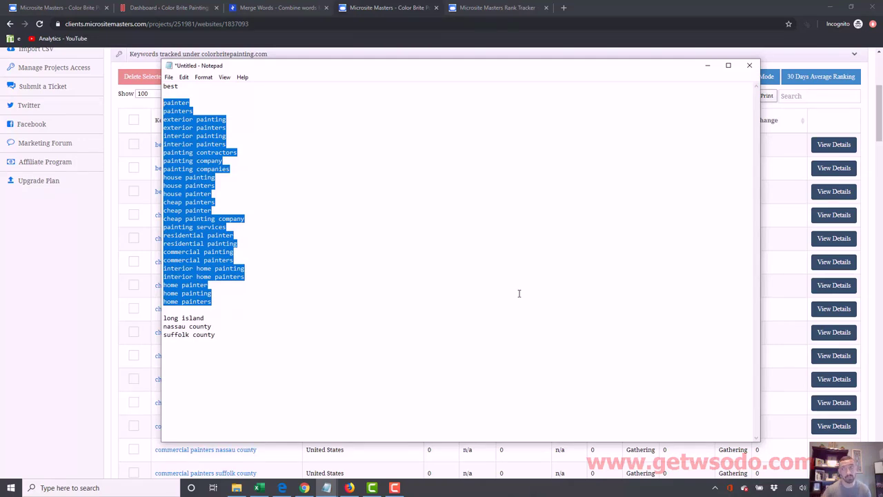
Review the Notepad service keywords by theme: painter, exterior, interior, contractors and company, residential, commercial, home and house.
{"action": "left_click", "coordinate": [197, 102]}
{"action": "mouse_move", "coordinate": [197, 102]}
{"action": "left_mouse_down"}
{"action": "mouse_move", "coordinate": [164, 103]}
{"action": "mouse_move", "coordinate": [185, 111]}
{"action": "mouse_move", "coordinate": [143, 104]}
{"action": "left_mouse_up"}
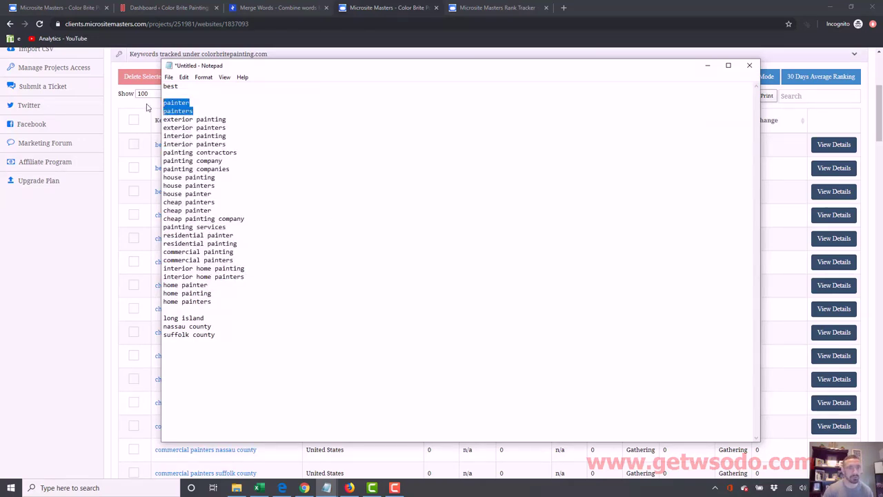
{"action": "left_click_drag", "start_coordinate": [234, 128], "coordinate": [137, 123]}
{"action": "left_click", "coordinate": [238, 152]}
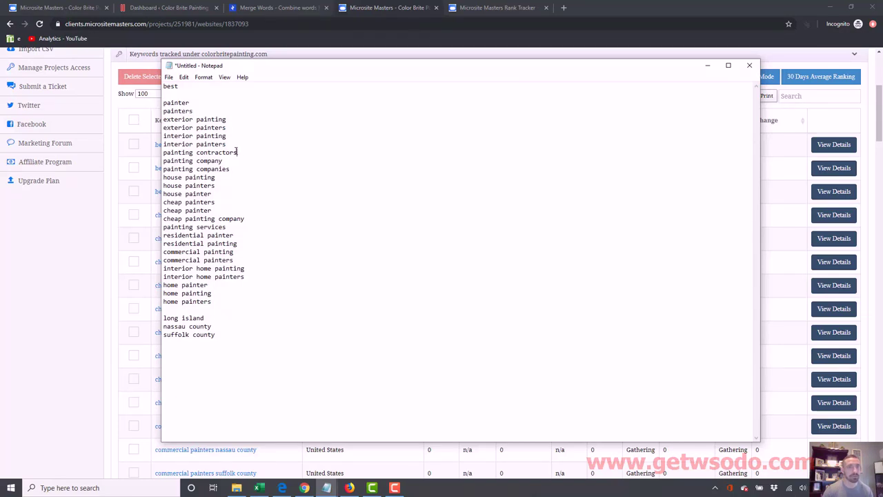
{"action": "left_click_drag", "start_coordinate": [233, 145], "coordinate": [153, 136]}
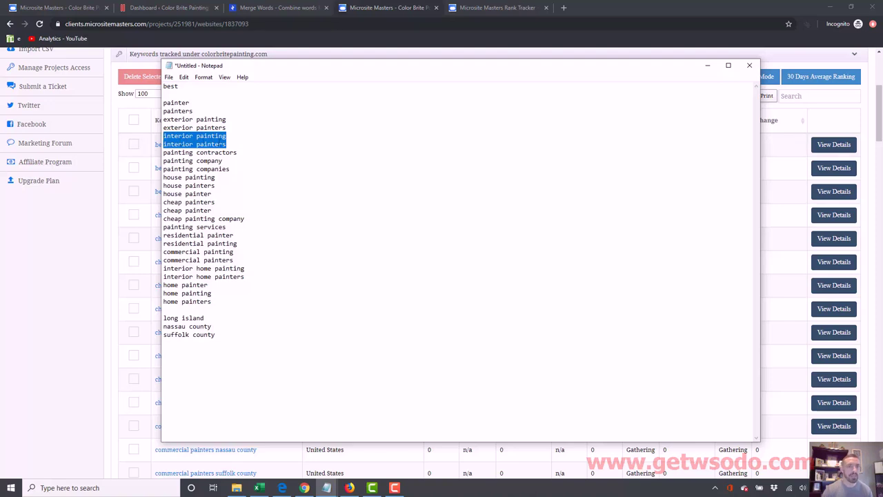
{"action": "mouse_move", "coordinate": [241, 153]}
{"action": "left_mouse_down"}
{"action": "mouse_move", "coordinate": [196, 152]}
{"action": "mouse_move", "coordinate": [212, 161]}
{"action": "mouse_move", "coordinate": [204, 161]}
{"action": "left_mouse_up"}
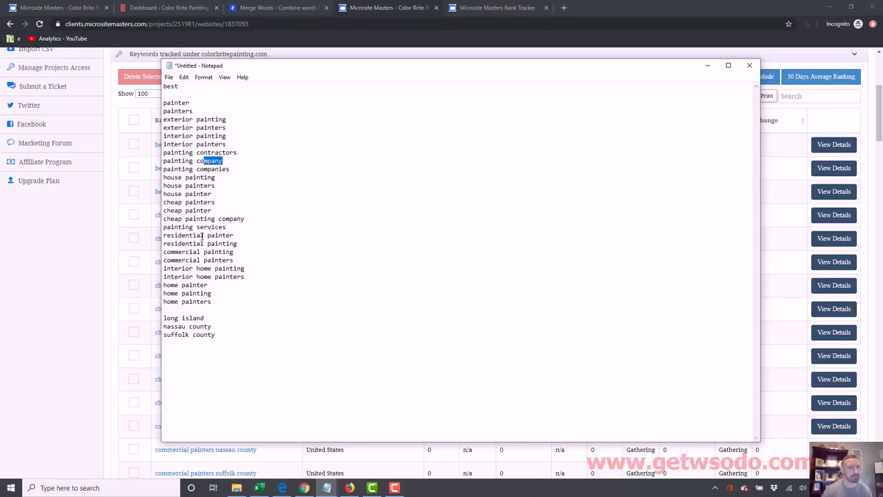
{"action": "left_click_drag", "start_coordinate": [203, 236], "coordinate": [158, 233]}
{"action": "left_click_drag", "start_coordinate": [201, 251], "coordinate": [163, 251]}
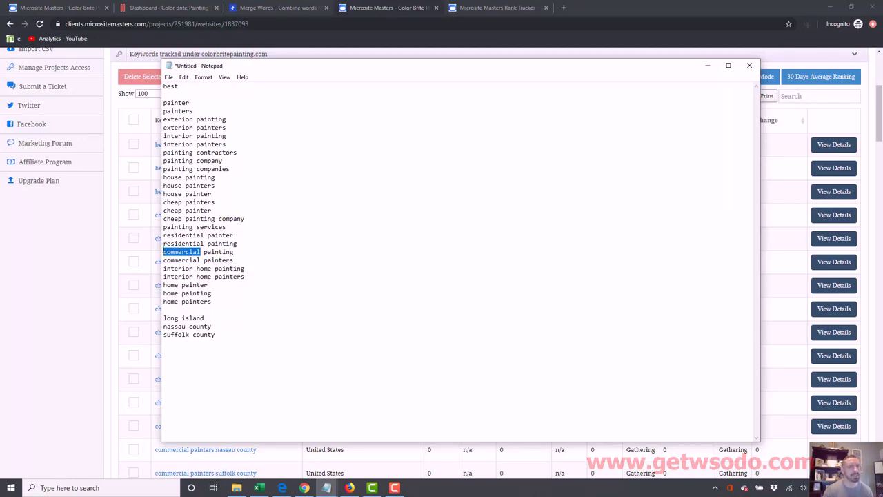
{"action": "left_click_drag", "start_coordinate": [180, 285], "coordinate": [162, 285]}
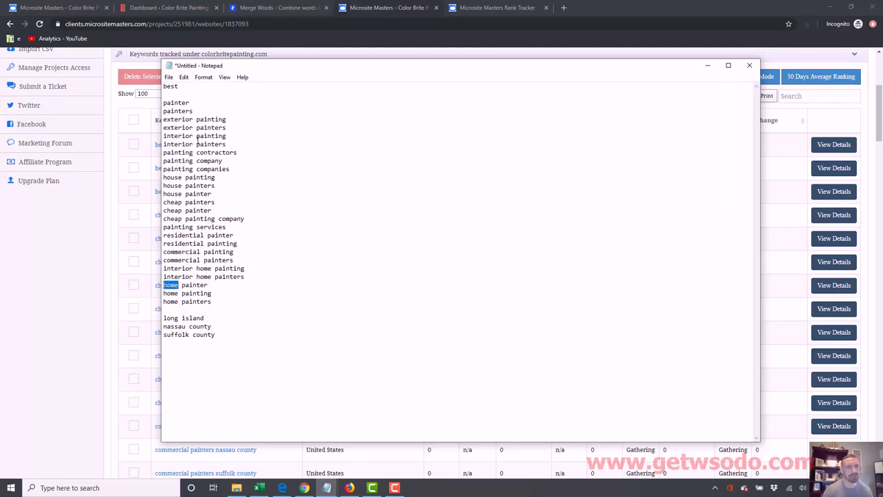
{"action": "left_click_drag", "start_coordinate": [182, 177], "coordinate": [162, 177]}
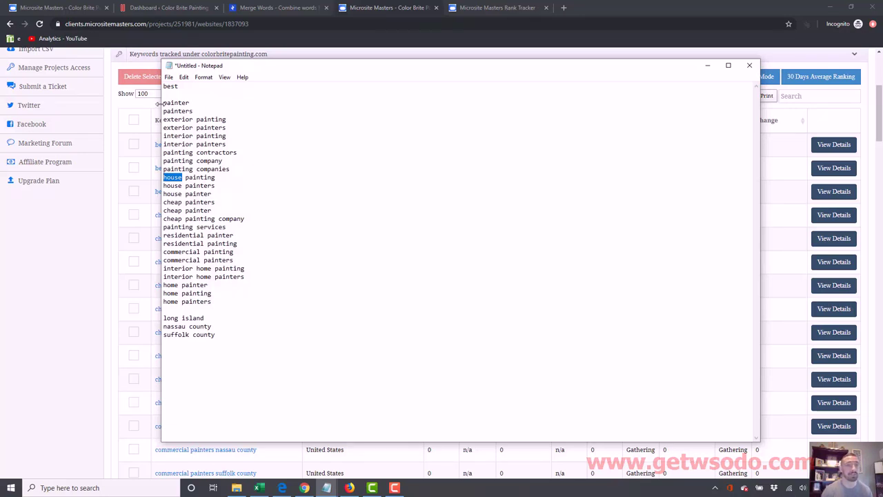
Compare the general keywords from painter to painting companies with the house painting keywords in the Notepad list.
{"action": "mouse_move", "coordinate": [163, 103]}
{"action": "left_mouse_down"}
{"action": "mouse_move", "coordinate": [227, 128]}
{"action": "mouse_move", "coordinate": [256, 167]}
{"action": "left_mouse_up"}
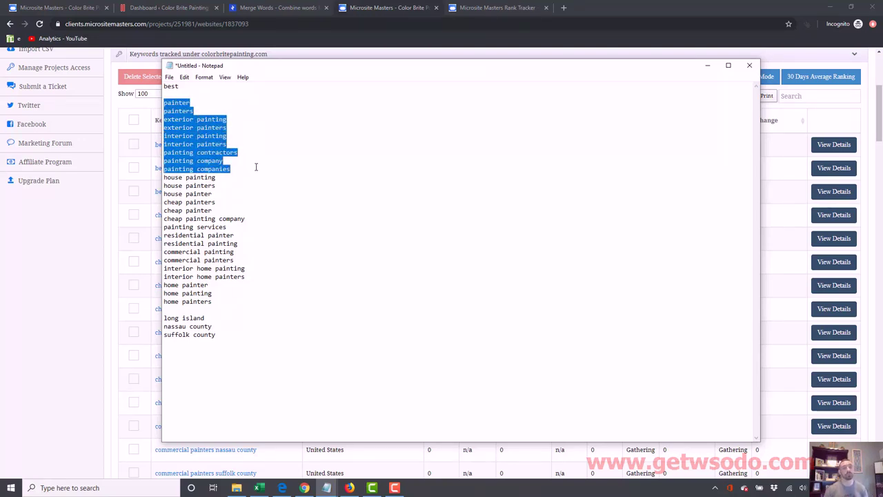
{"action": "left_click_drag", "start_coordinate": [164, 178], "coordinate": [178, 179]}
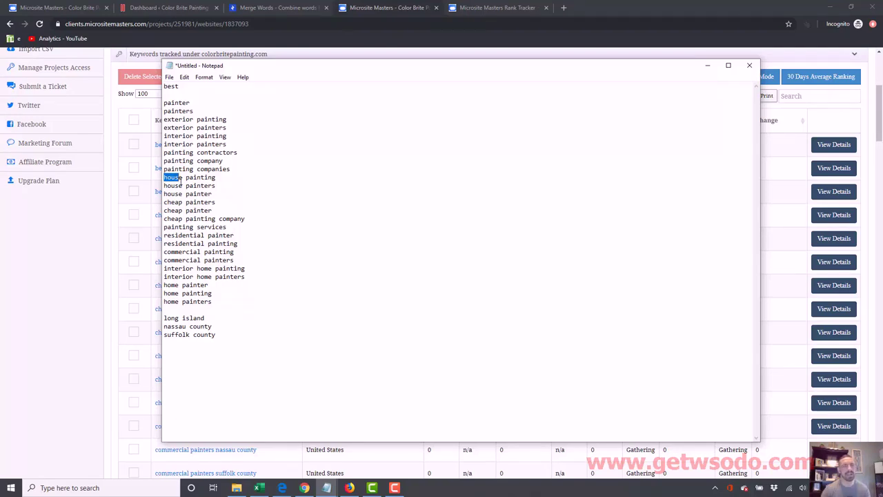
{"action": "left_click", "coordinate": [182, 178]}
{"action": "key", "text": "shift+End"}
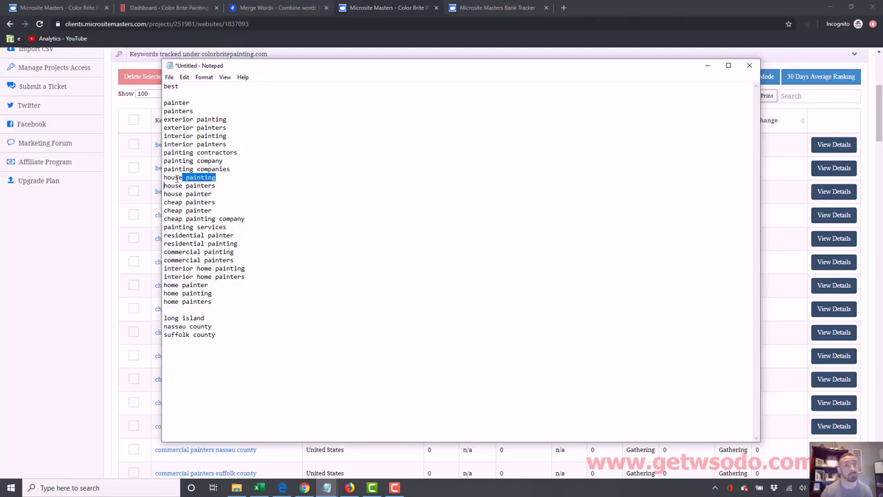
{"action": "mouse_move", "coordinate": [163, 104]}
{"action": "left_mouse_down"}
{"action": "mouse_move", "coordinate": [207, 122]}
{"action": "mouse_move", "coordinate": [252, 166]}
{"action": "left_mouse_up"}
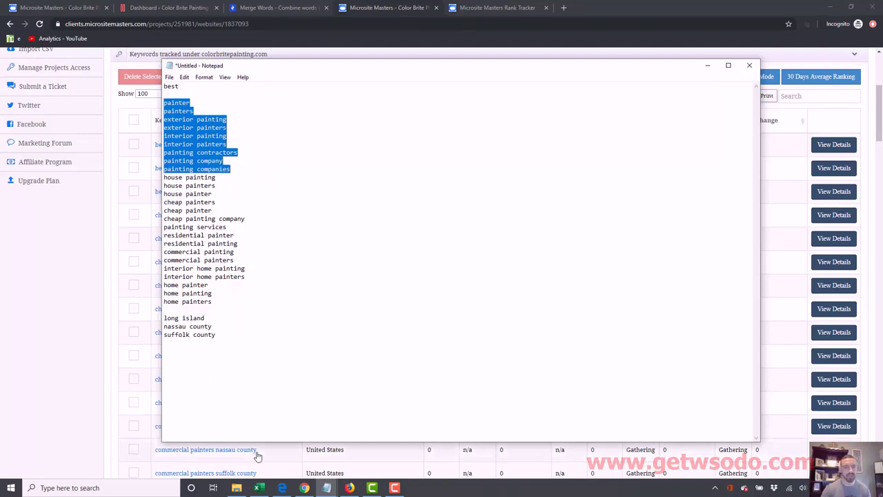
Switch to Firefox and change the Google search to los angeles painter.
{"action": "left_click", "coordinate": [350, 488]}
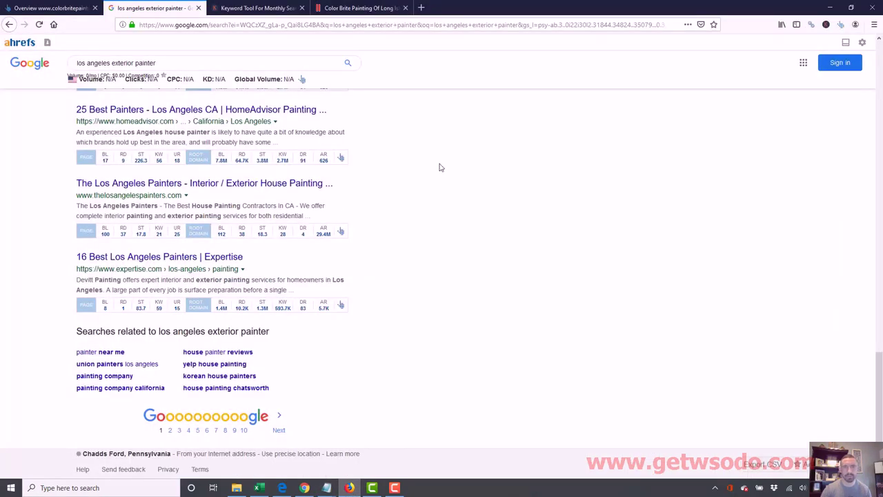
{"action": "scroll", "coordinate": [440, 167], "scroll_direction": "up", "scroll_amount": 15}
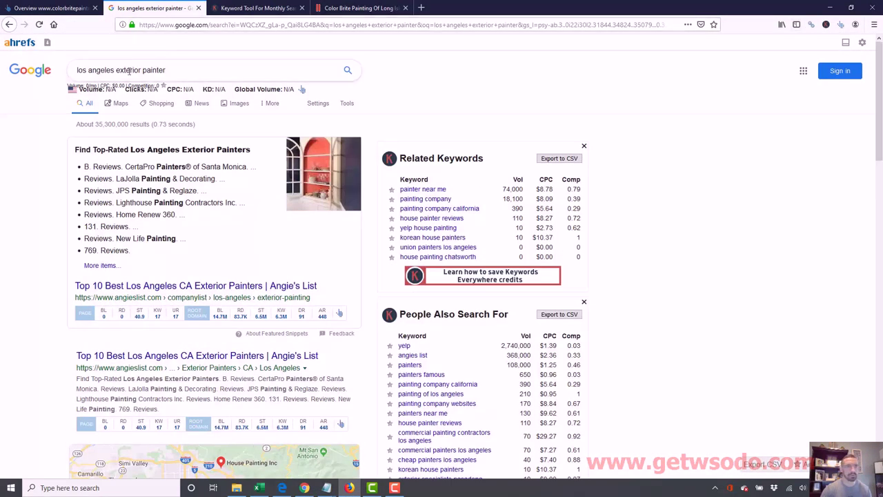
{"action": "left_click_drag", "start_coordinate": [116, 70], "coordinate": [167, 70]}
{"action": "type", "text": "painter"}
{"action": "key", "text": "Return"}
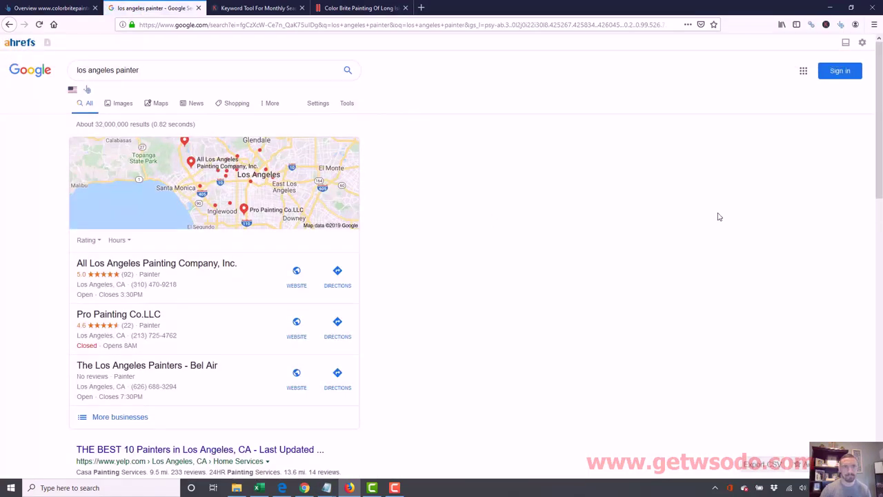
Examine the search results, related keywords and search volume figures for los angeles painter.
{"action": "scroll", "coordinate": [690, 216], "scroll_direction": "down", "scroll_amount": 3}
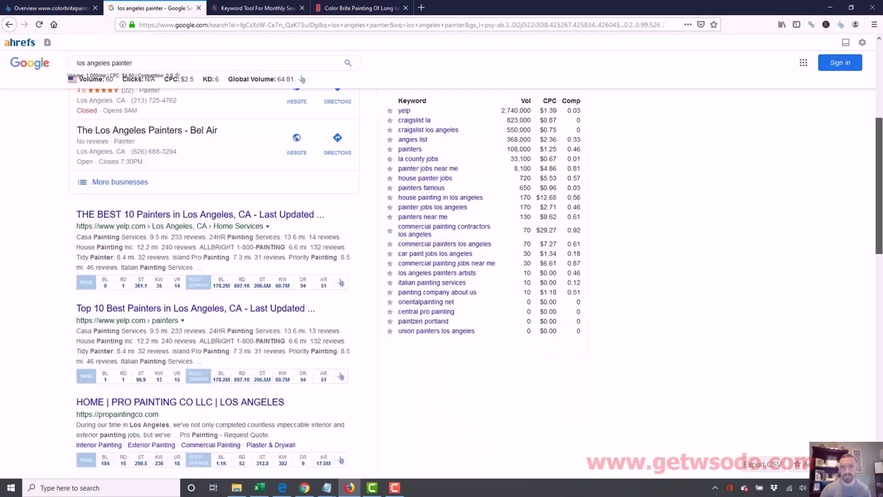
{"action": "scroll", "coordinate": [476, 276], "scroll_direction": "up", "scroll_amount": 3}
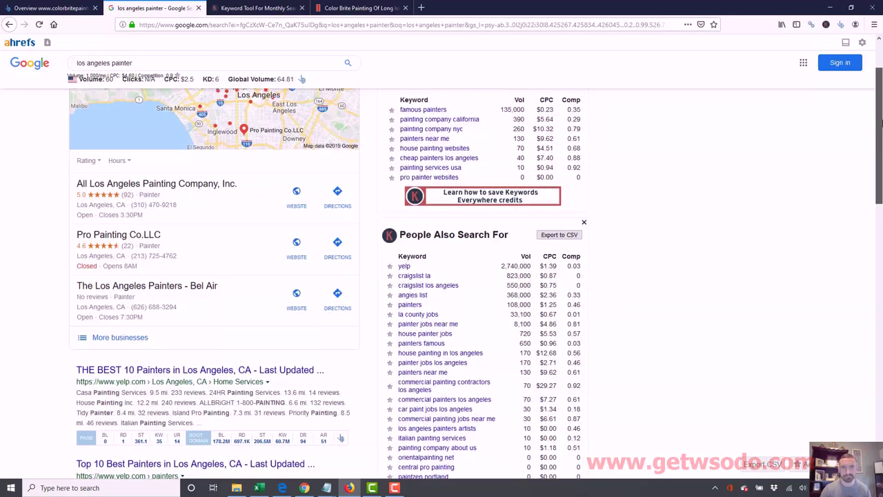
{"action": "scroll", "coordinate": [549, 173], "scroll_direction": "up", "scroll_amount": 1}
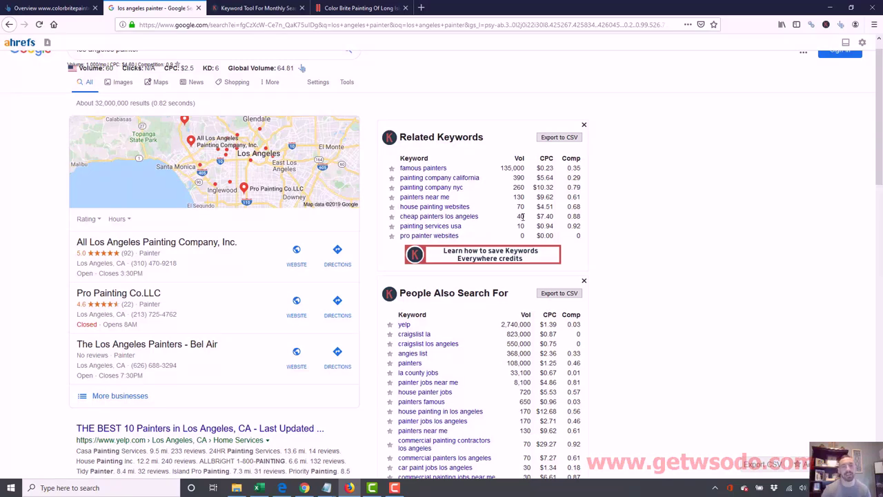
{"action": "left_click_drag", "start_coordinate": [881, 200], "coordinate": [880, 241]}
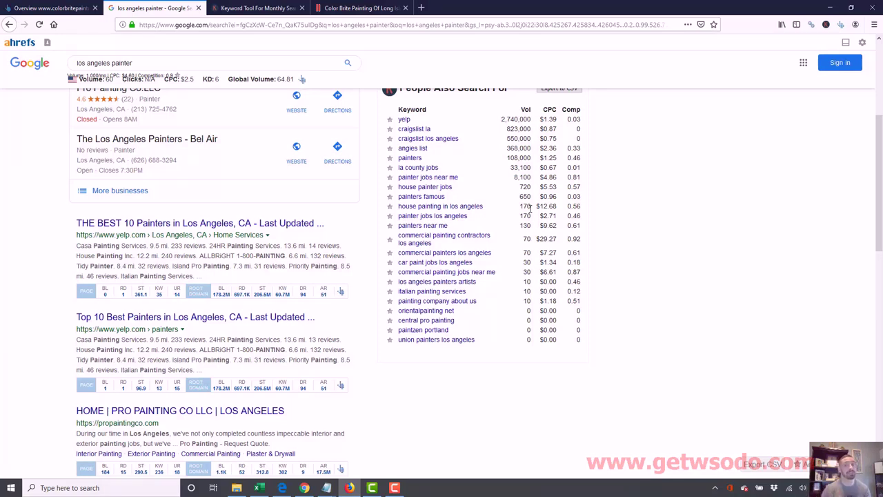
{"action": "scroll", "coordinate": [272, 65], "scroll_direction": "up", "scroll_amount": 4}
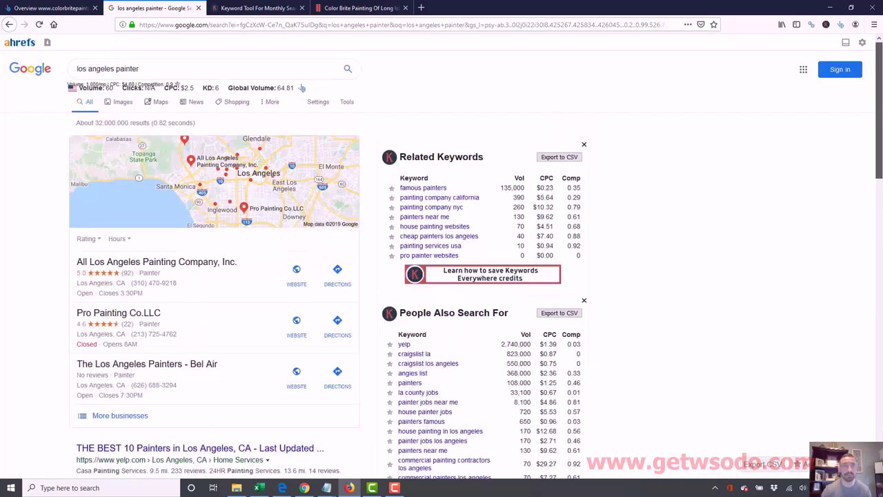
{"action": "triple_click", "coordinate": [142, 69]}
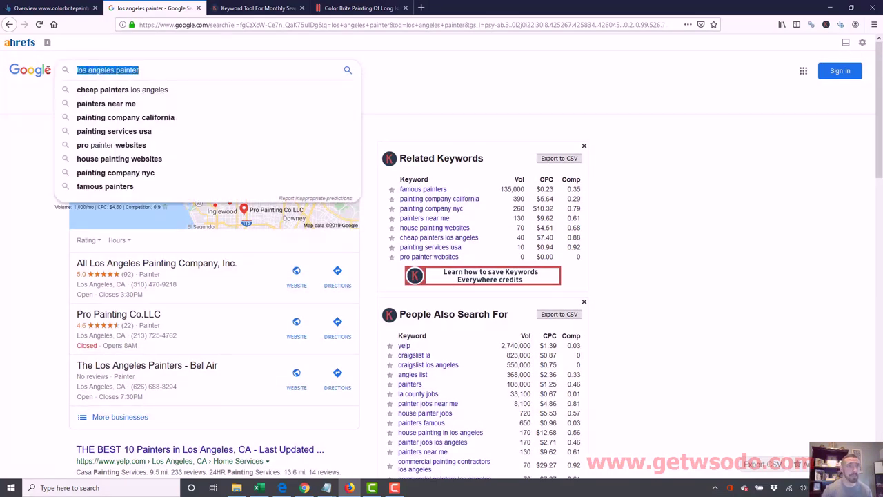
{"action": "left_click", "coordinate": [440, 71]}
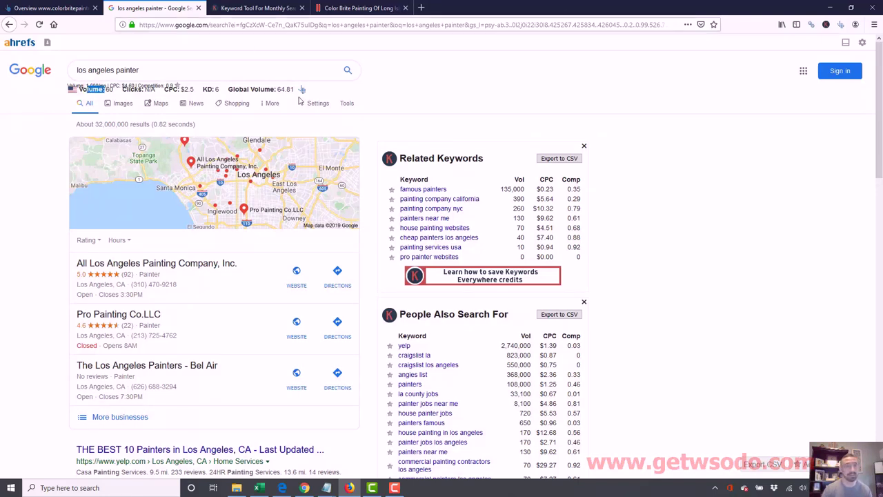
{"action": "left_click", "coordinate": [91, 92]}
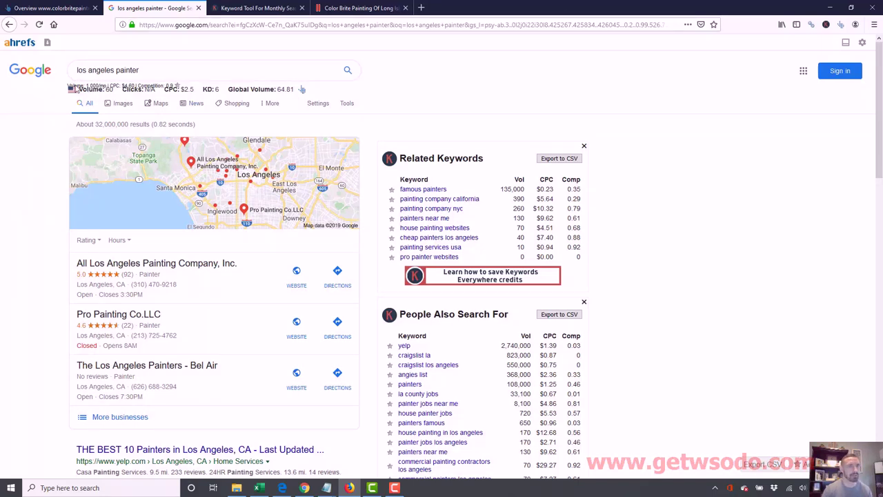
{"action": "key", "text": "End"}
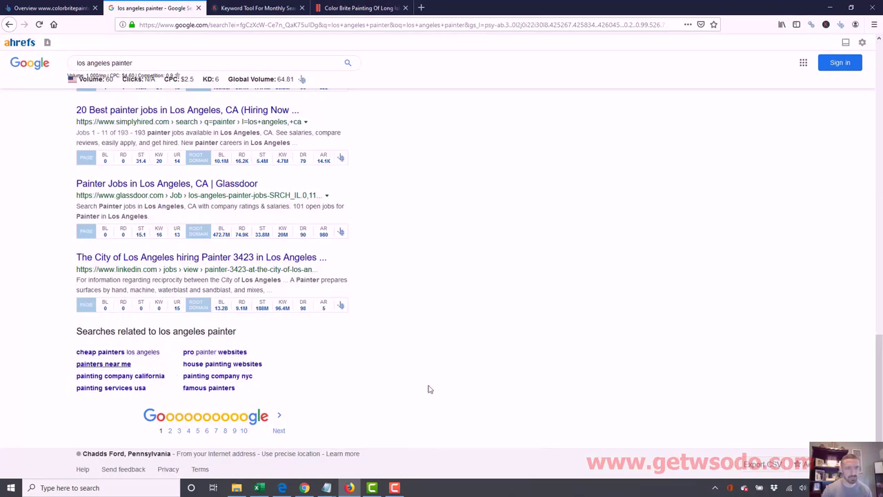
{"action": "key", "text": "Home"}
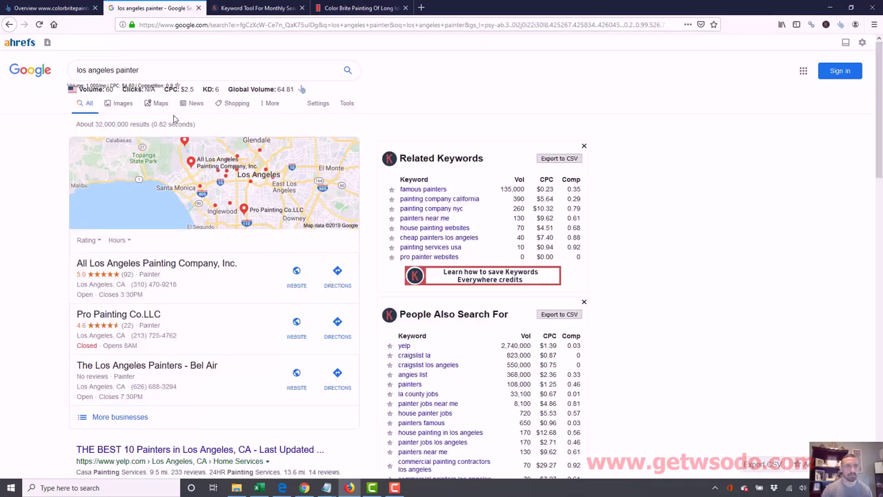
Search Google for los angeles painting contractor and review its related keywords and the People Also Search For volumes.
{"action": "left_click_drag", "start_coordinate": [143, 66], "coordinate": [119, 70]}
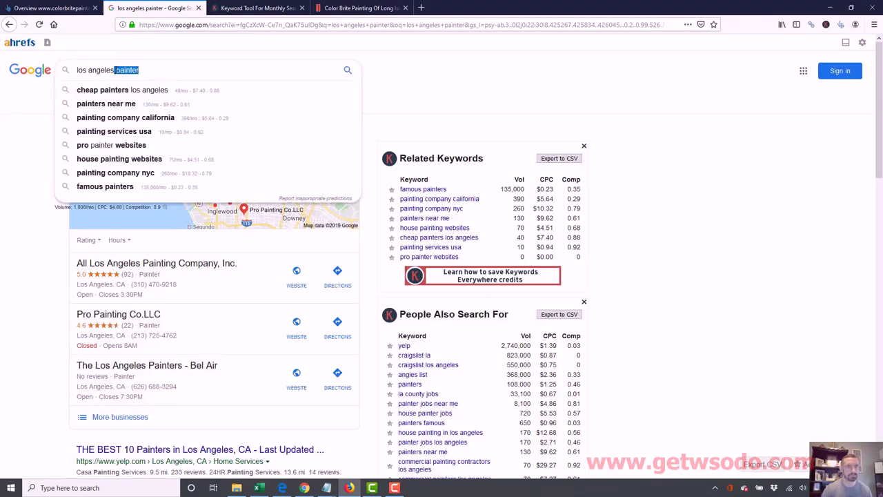
{"action": "key", "text": "BackSpace"}
{"action": "type", "text": "ting contractor"}
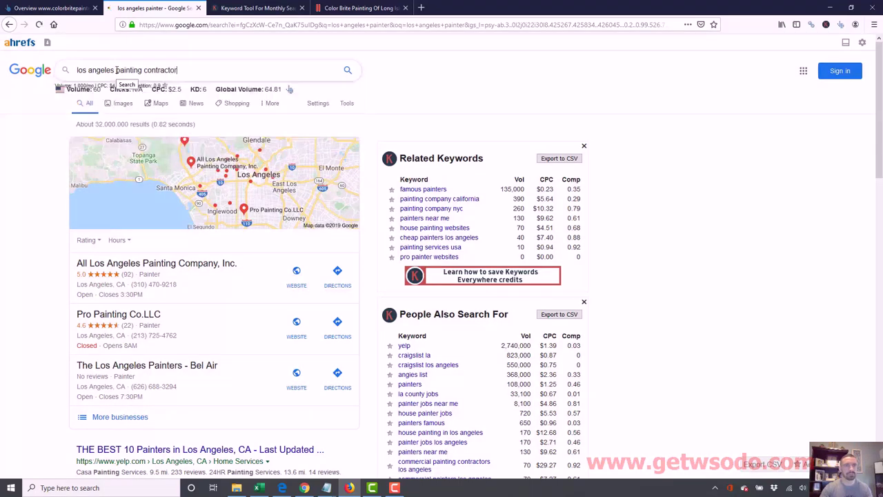
{"action": "key", "text": "Return"}
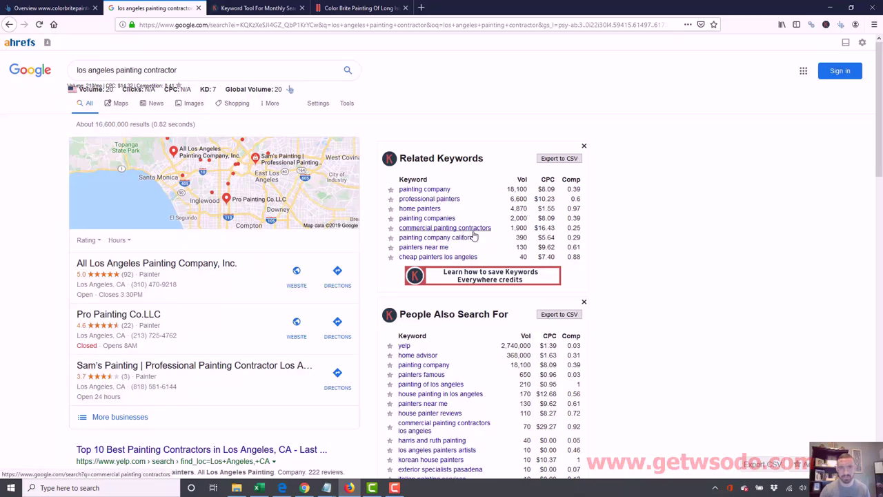
{"action": "scroll", "coordinate": [441, 276], "scroll_direction": "down", "scroll_amount": 6}
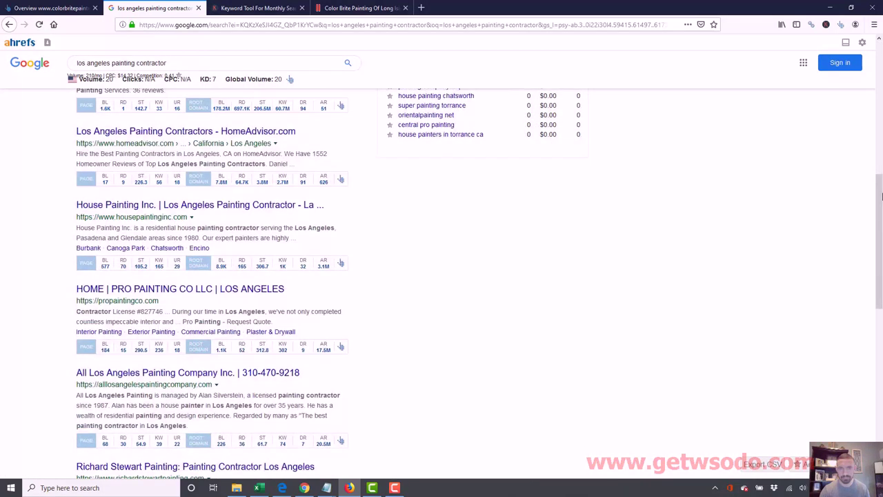
{"action": "scroll", "coordinate": [442, 276], "scroll_direction": "up", "scroll_amount": 2}
{"action": "scroll", "coordinate": [442, 276], "scroll_direction": "up", "scroll_amount": 1}
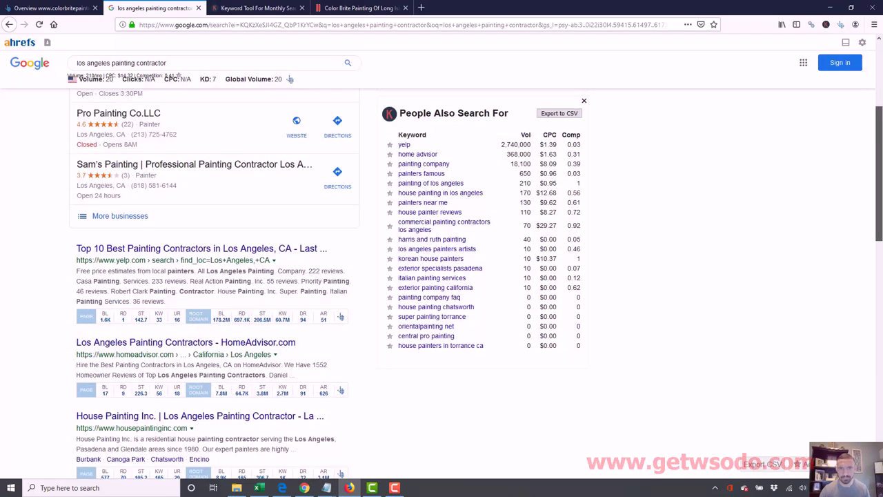
{"action": "scroll", "coordinate": [713, 128], "scroll_direction": "up", "scroll_amount": 1}
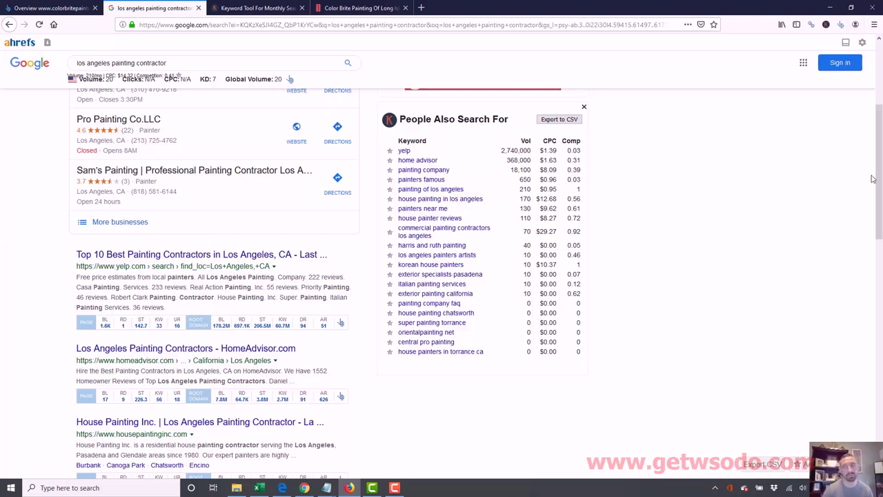
Examine the search volume and CPC of painting company in the People Also Search For list.
{"action": "scroll", "coordinate": [738, 182], "scroll_direction": "up", "scroll_amount": 1}
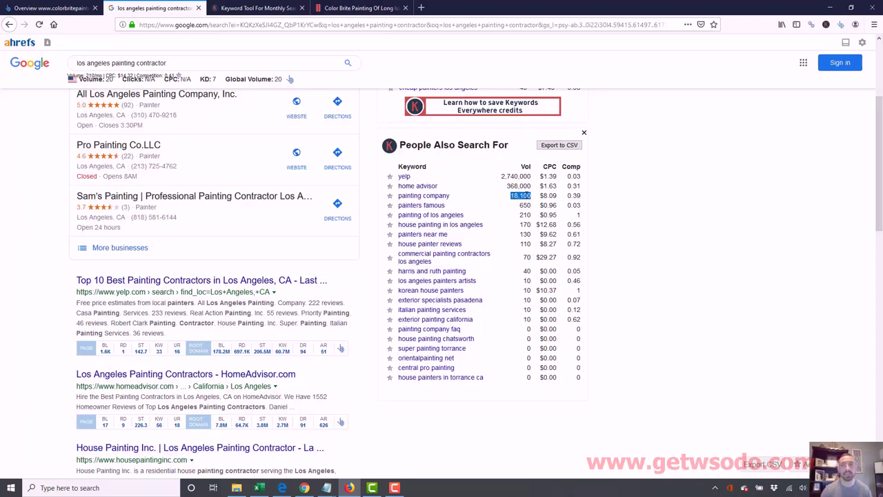
{"action": "left_click", "coordinate": [558, 199]}
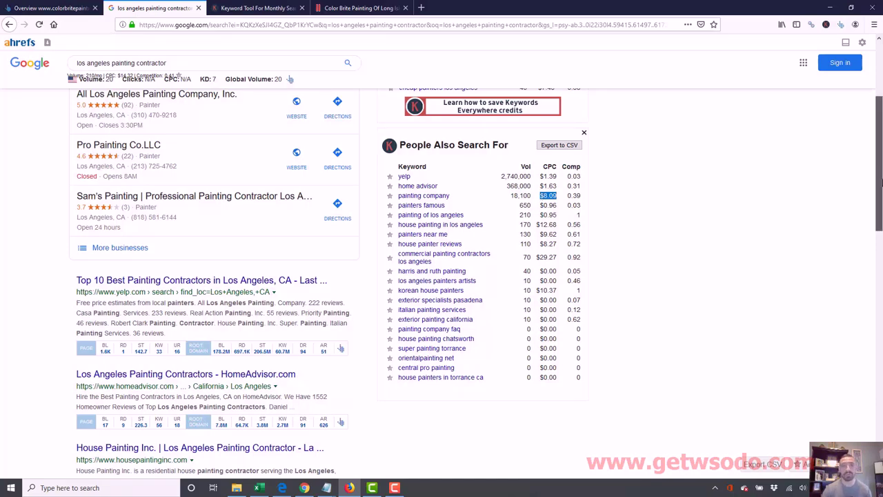
{"action": "left_click_drag", "start_coordinate": [880, 155], "coordinate": [880, 77]}
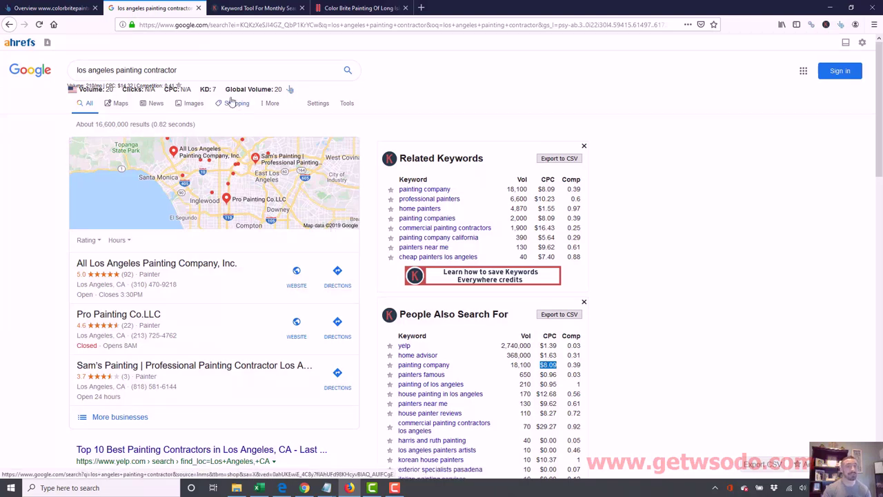
Search Google for best kitchen faucets and review the results page and its related keyword figures.
{"action": "left_click_drag", "start_coordinate": [214, 76], "coordinate": [1, 67]}
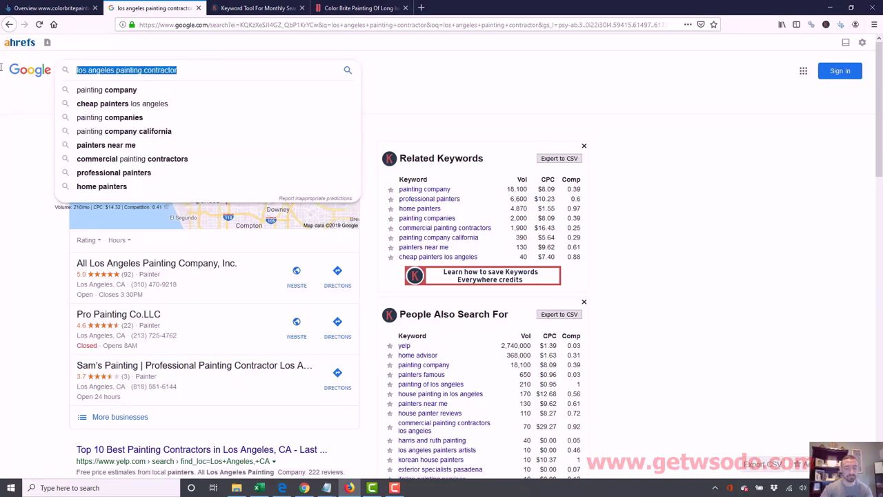
{"action": "type", "text": "best kitchen"}
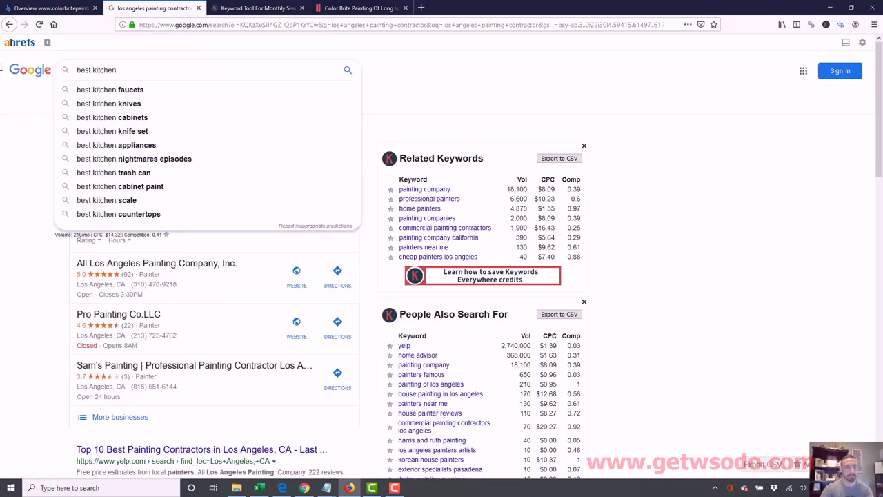
{"action": "left_click", "coordinate": [145, 91]}
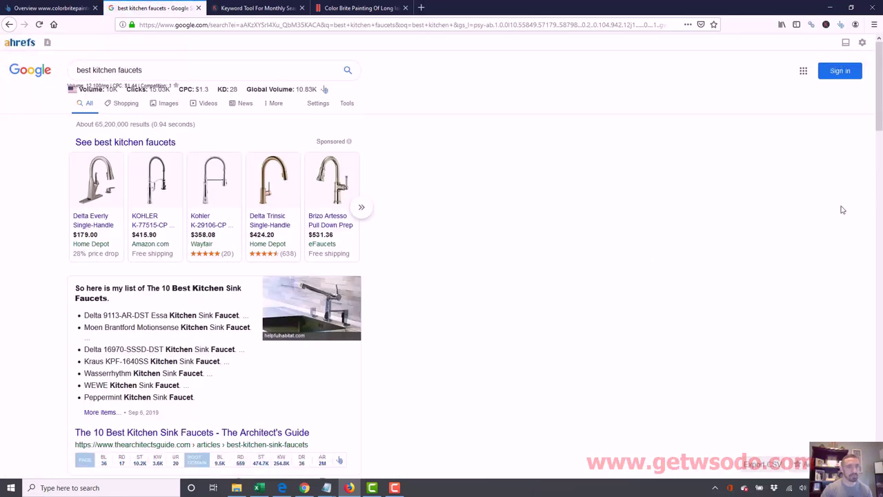
{"action": "scroll", "coordinate": [804, 200], "scroll_direction": "down", "scroll_amount": 5}
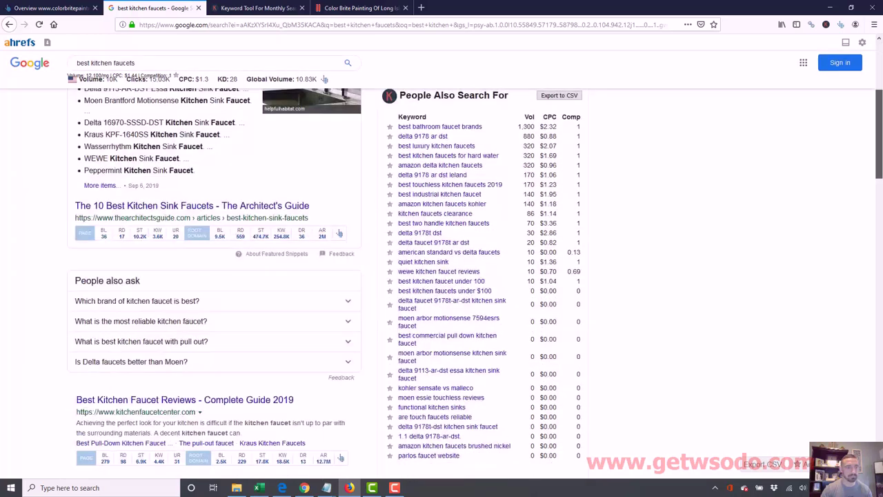
{"action": "scroll", "coordinate": [441, 284], "scroll_direction": "down", "scroll_amount": 20}
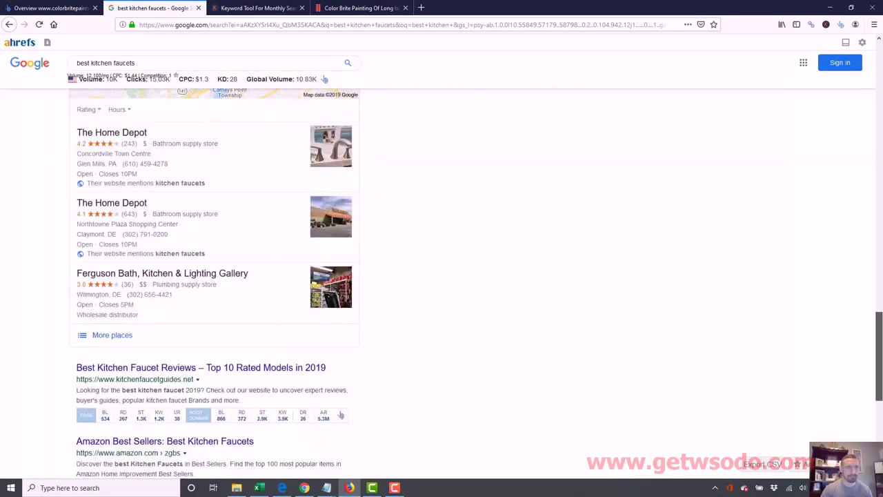
{"action": "key", "text": "Home"}
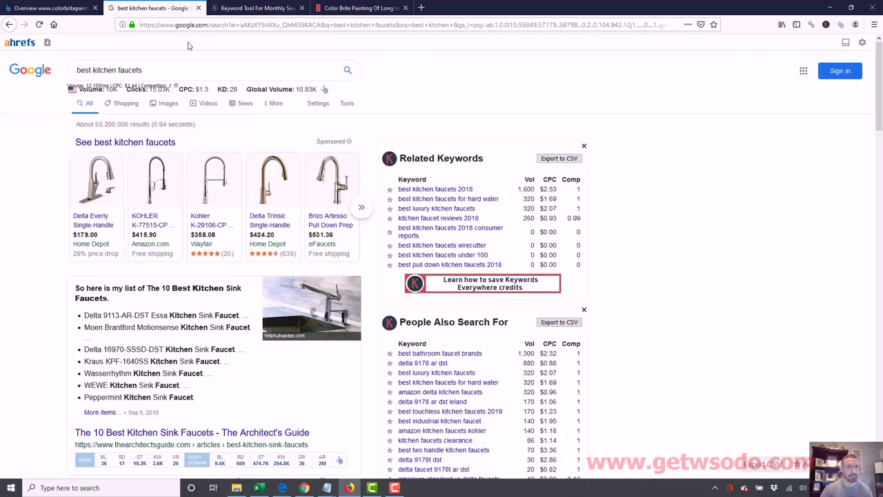
Change the Google search to best kitchen blender and review its results and related keywords.
{"action": "left_click_drag", "start_coordinate": [117, 71], "coordinate": [247, 64]}
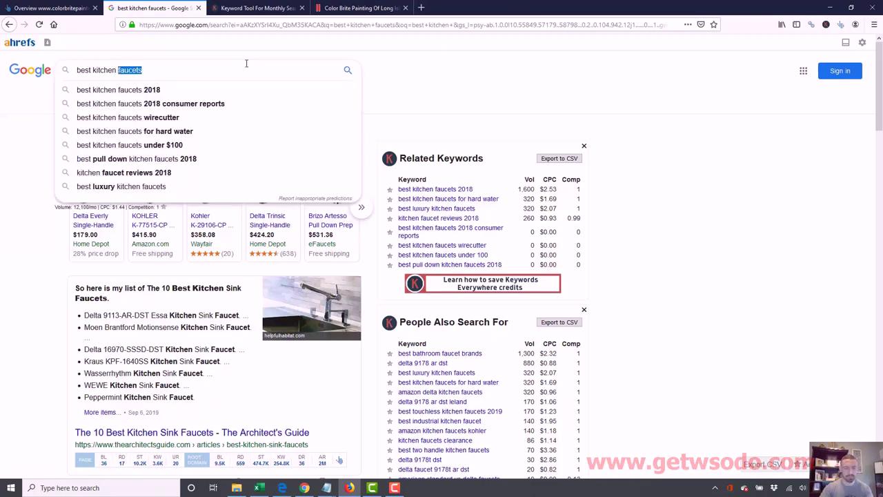
{"action": "type", "text": "blender"}
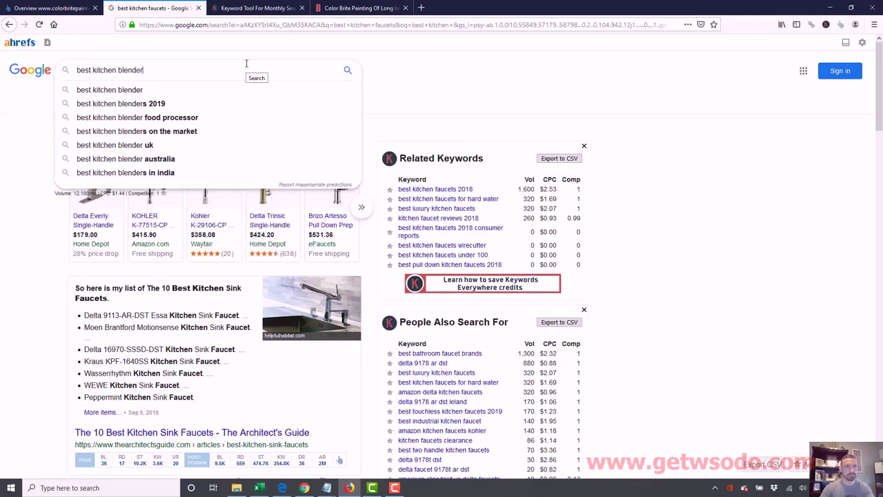
{"action": "key", "text": "Return"}
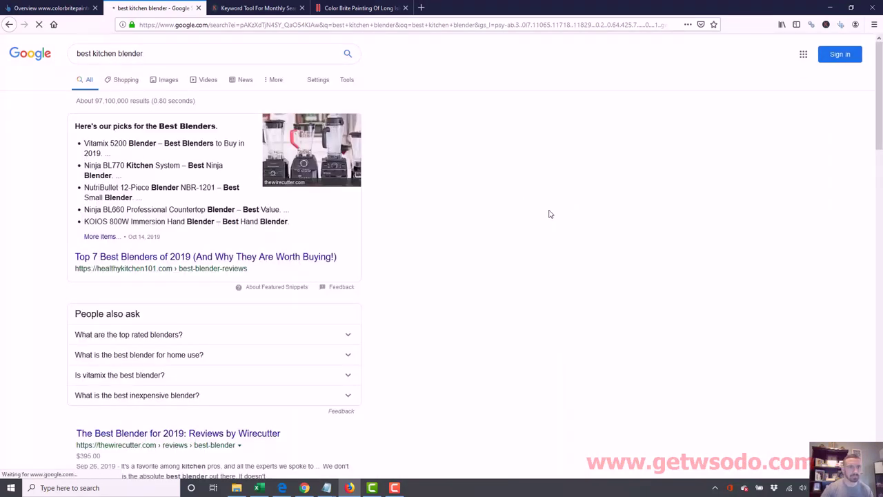
{"action": "left_click_drag", "start_coordinate": [880, 104], "coordinate": [880, 56]}
Search Google for los angeles lawyer and check its results and related keyword figures.
{"action": "left_click_drag", "start_coordinate": [141, 67], "coordinate": [1, 64]}
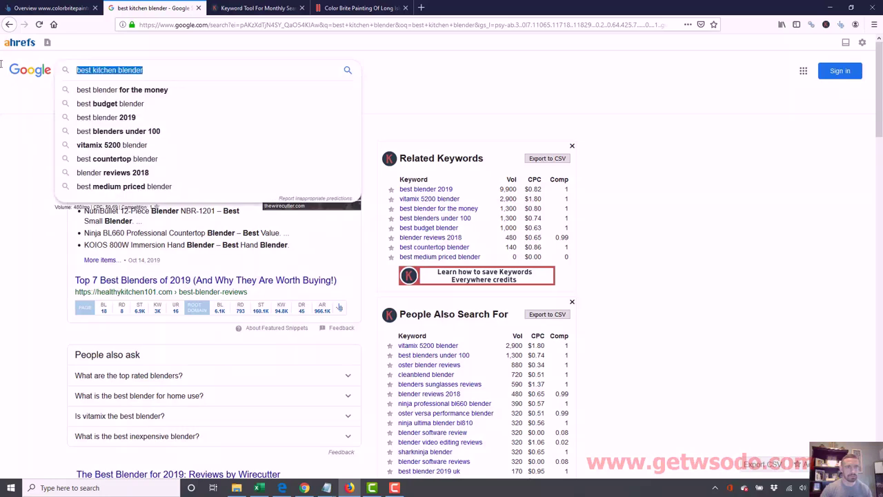
{"action": "type", "text": "los ang"}
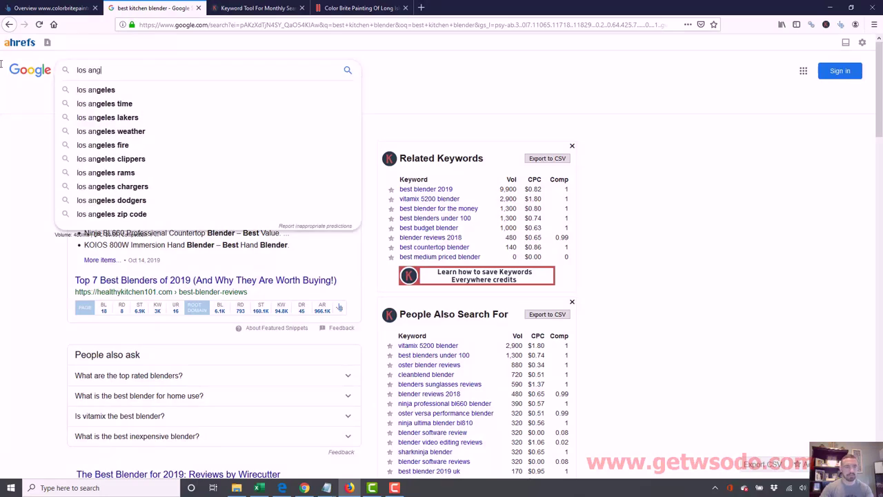
{"action": "type", "text": "eles lawyer"}
{"action": "key", "text": "Return"}
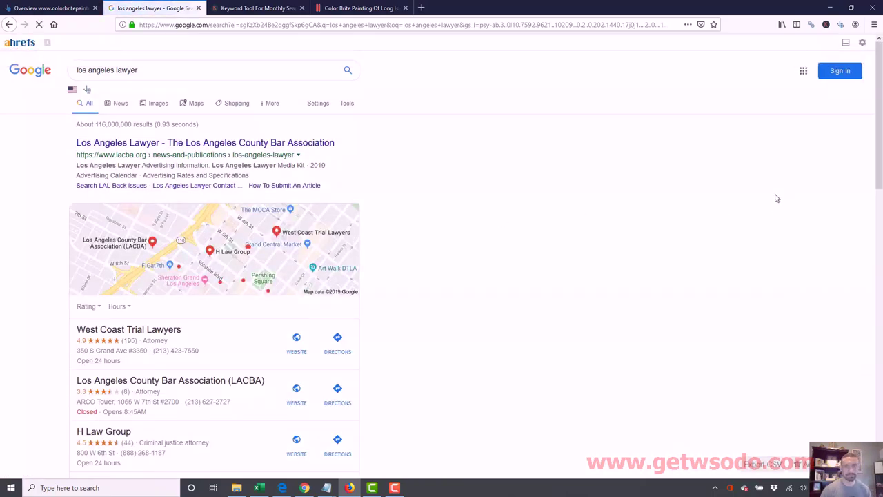
{"action": "left_click_drag", "start_coordinate": [879, 132], "coordinate": [881, 94]}
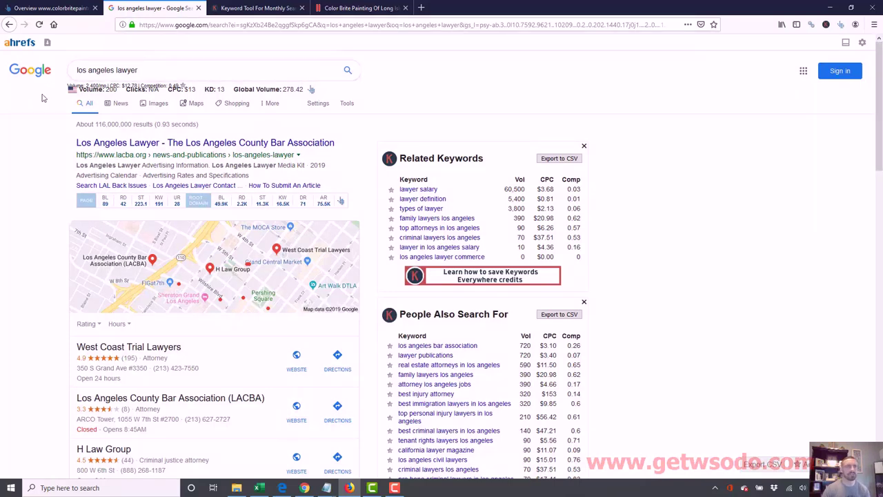
Switch to Chrome, open google.com in a new tab, and search for los angeles dui lawyer to view the ads and map listings.
{"action": "left_click", "coordinate": [304, 487]}
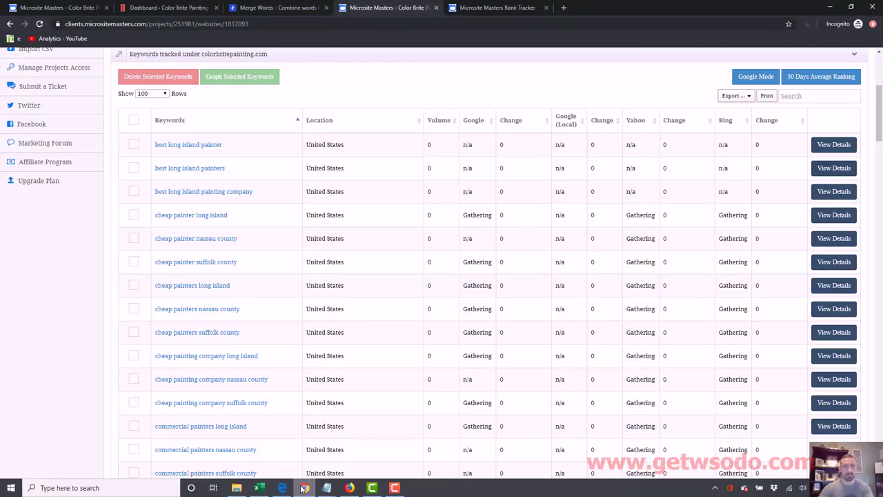
{"action": "key", "text": "ctrl+t"}
{"action": "type", "text": "google."}
{"action": "key", "text": "Return"}
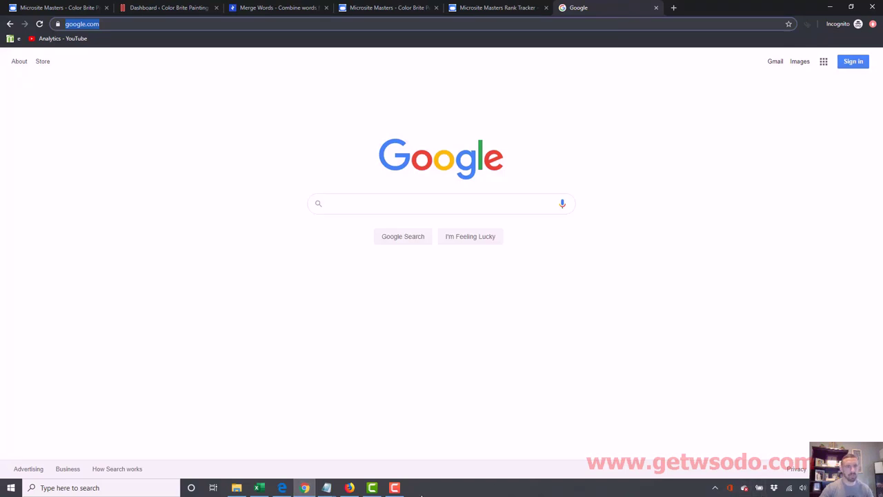
{"action": "left_click", "coordinate": [396, 197]}
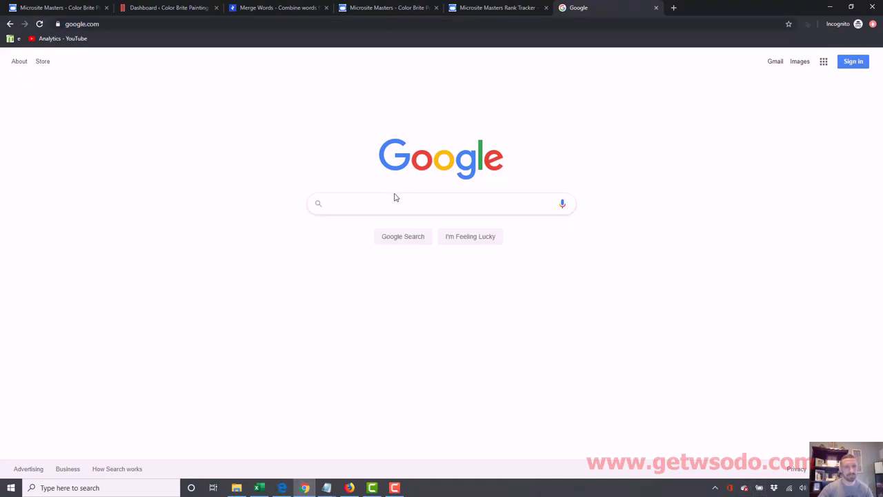
{"action": "type", "text": "lo"}
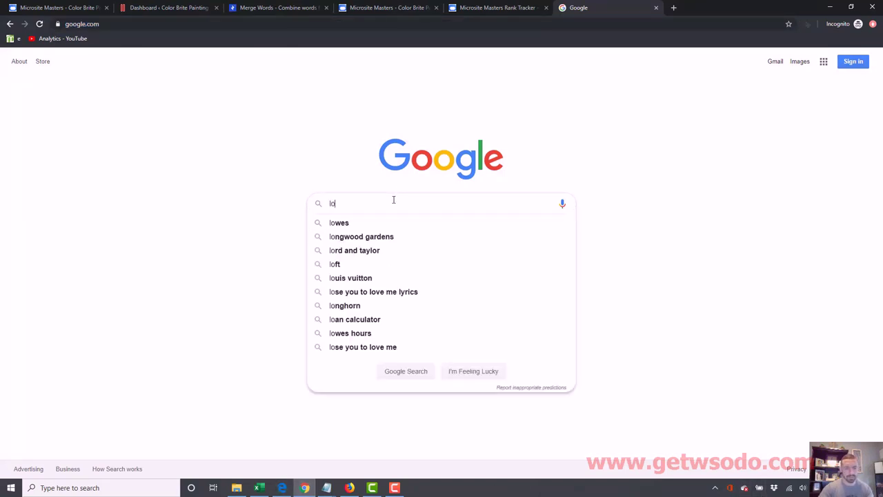
{"action": "type", "text": "s angeles dui lawyer"}
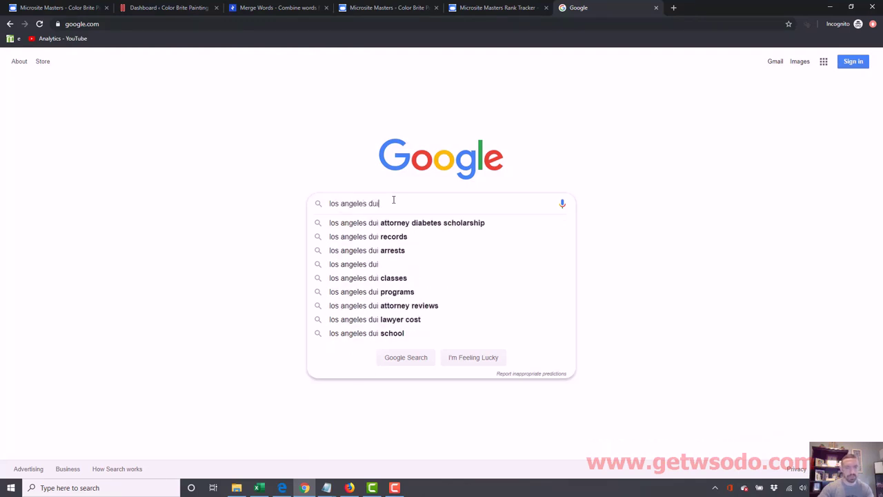
{"action": "key", "text": "Return"}
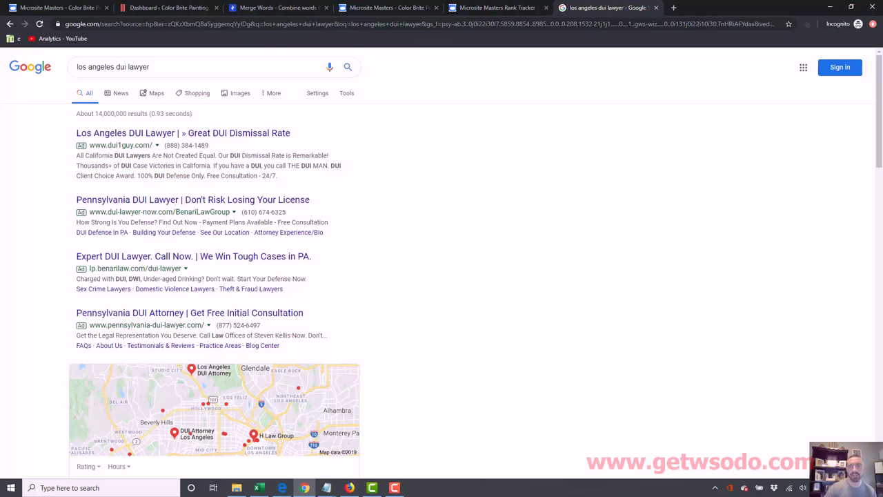
{"action": "scroll", "coordinate": [416, 104], "scroll_direction": "down", "scroll_amount": 1}
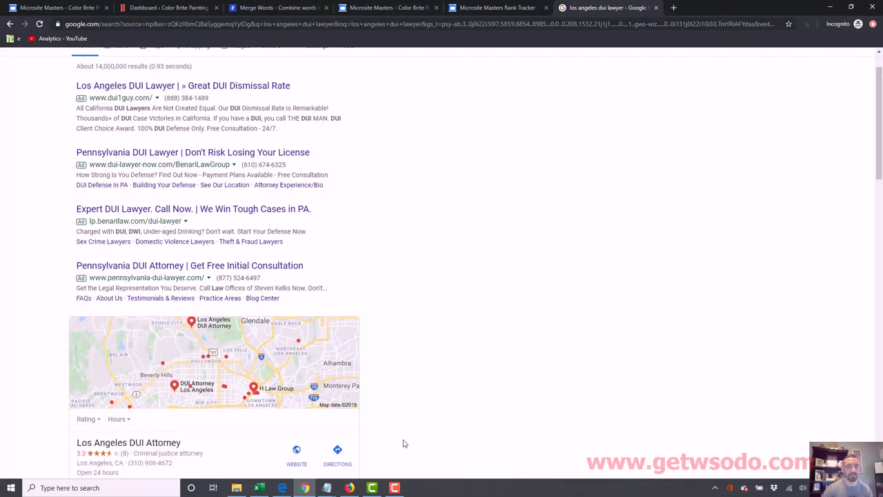
Check the related keywords' CPC column for los angeles lawyer in Firefox and return to the DUI lawyer ads in Chrome.
{"action": "left_click", "coordinate": [350, 488]}
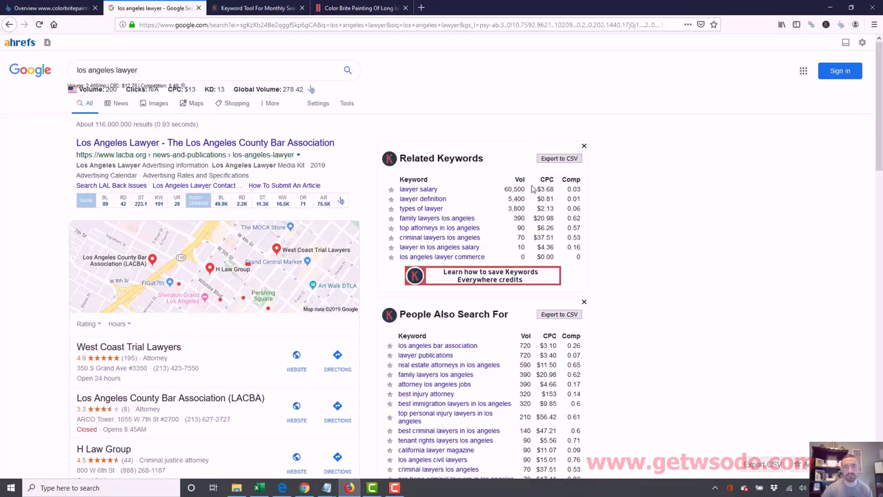
{"action": "left_click_drag", "start_coordinate": [554, 179], "coordinate": [541, 178]}
{"action": "left_click", "coordinate": [305, 488]}
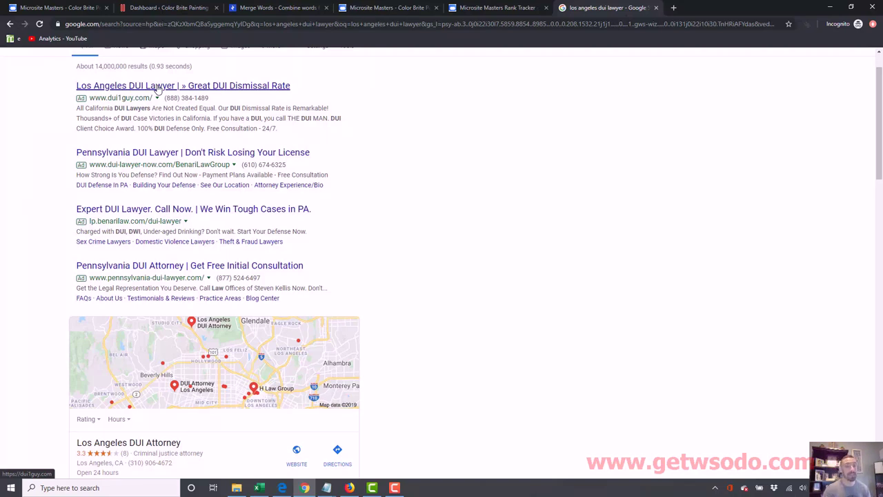
{"action": "scroll", "coordinate": [253, 97], "scroll_direction": "up", "scroll_amount": 1}
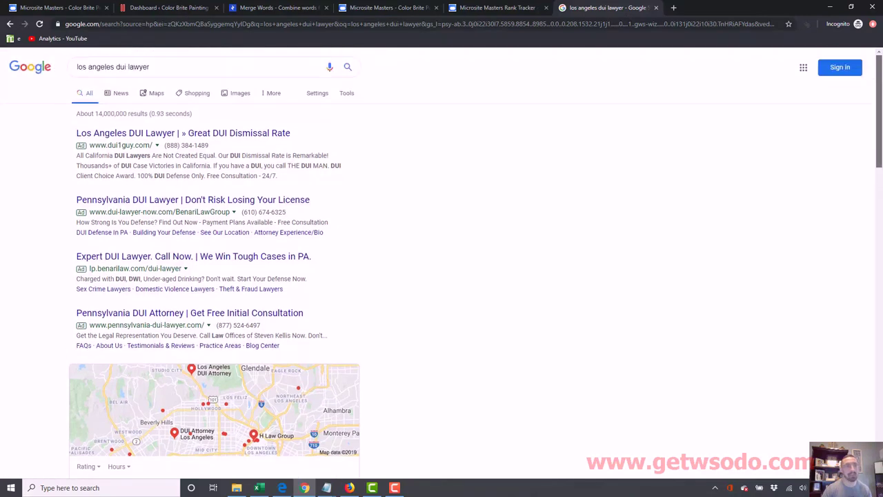
Copy the query los angeles dui lawyer from Chrome, search for it in Firefox, and check its volume and CPC figures.
{"action": "left_click_drag", "start_coordinate": [197, 64], "coordinate": [2, 87]}
{"action": "key", "text": "ctrl+c"}
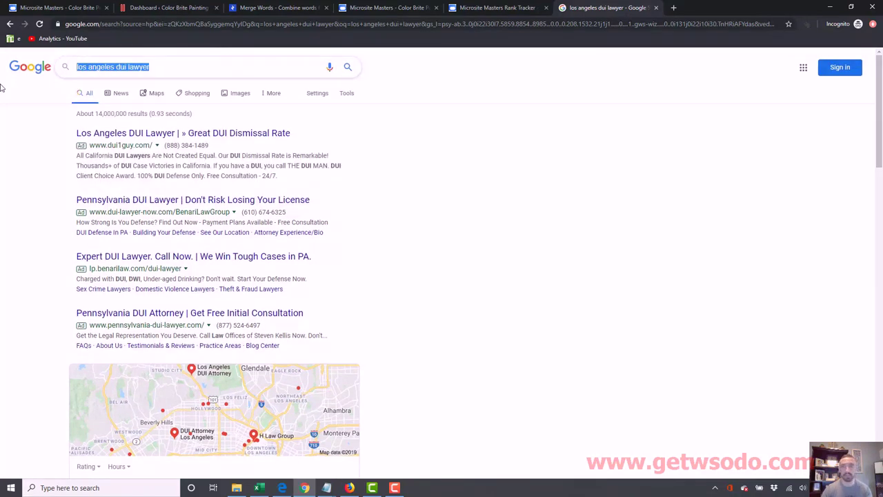
{"action": "left_click", "coordinate": [349, 487]}
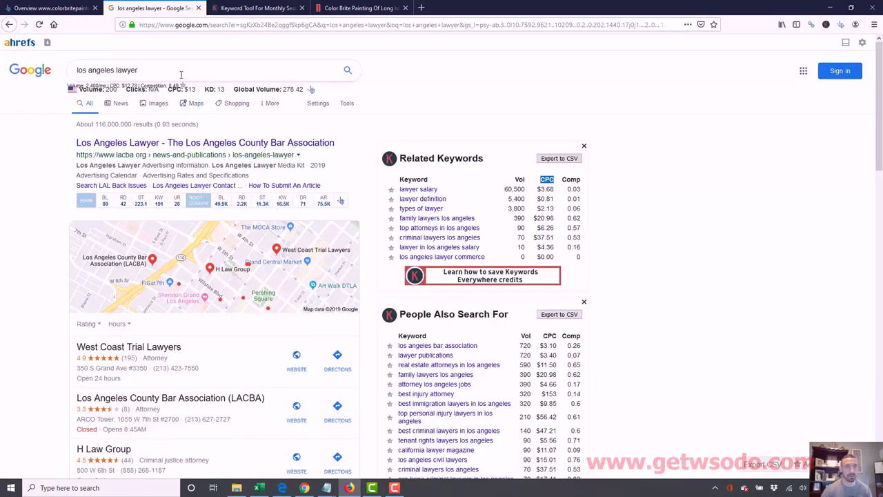
{"action": "left_click_drag", "start_coordinate": [181, 74], "coordinate": [2, 50]}
{"action": "key", "text": "ctrl+v"}
{"action": "key", "text": "Return"}
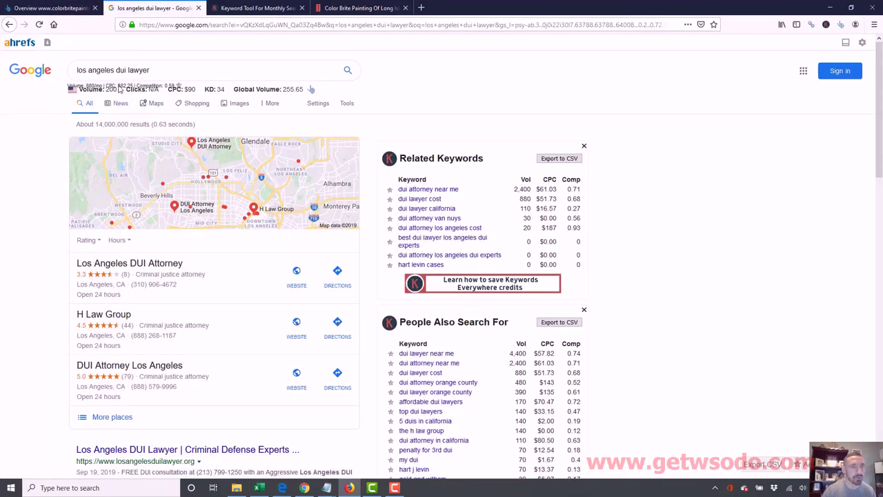
{"action": "left_click_drag", "start_coordinate": [136, 89], "coordinate": [111, 88]}
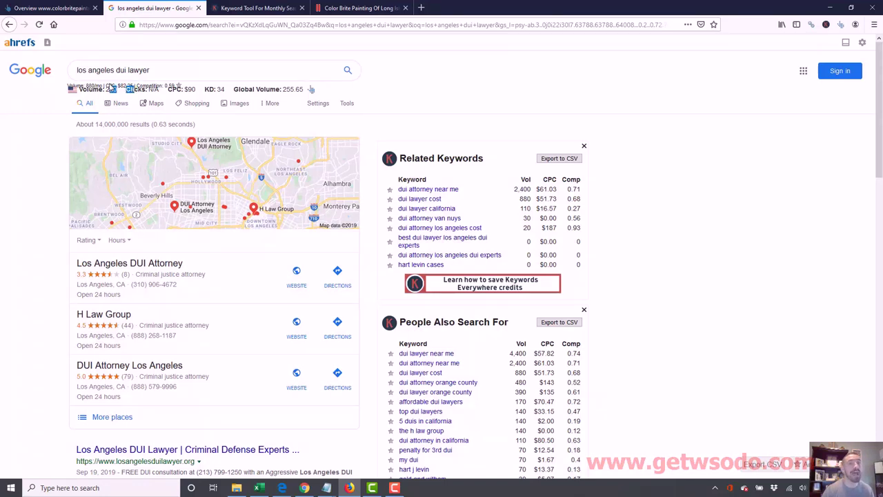
{"action": "left_click", "coordinate": [809, 223]}
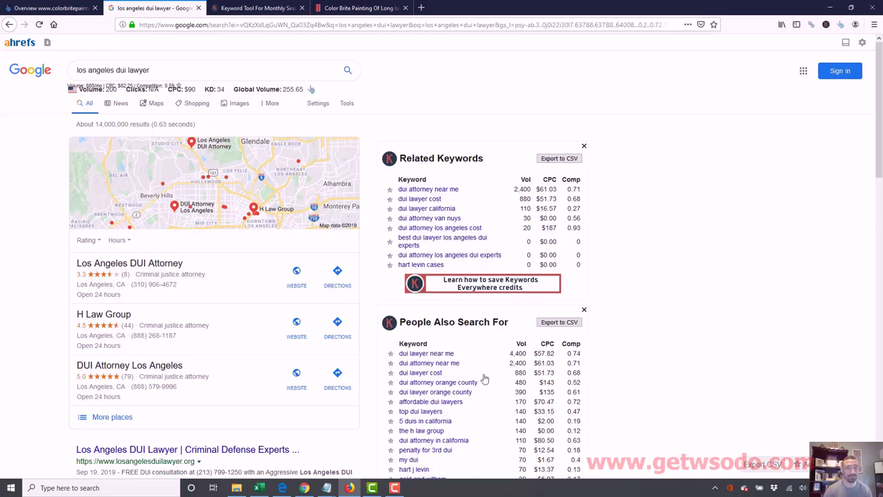
Compare the los angeles dui lawyer ads, map listings and organic results in Chrome with the keyword cost figures in Firefox.
{"action": "left_click", "coordinate": [304, 488]}
{"action": "left_click", "coordinate": [490, 205]}
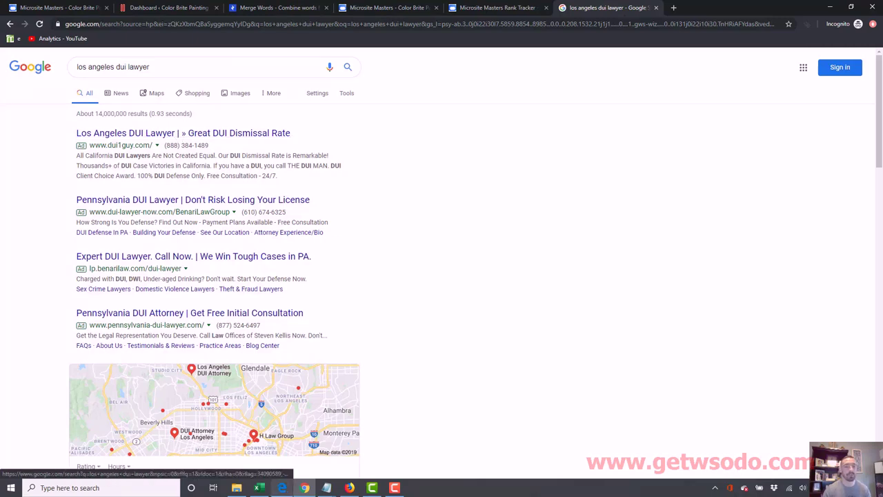
{"action": "left_click", "coordinate": [349, 488]}
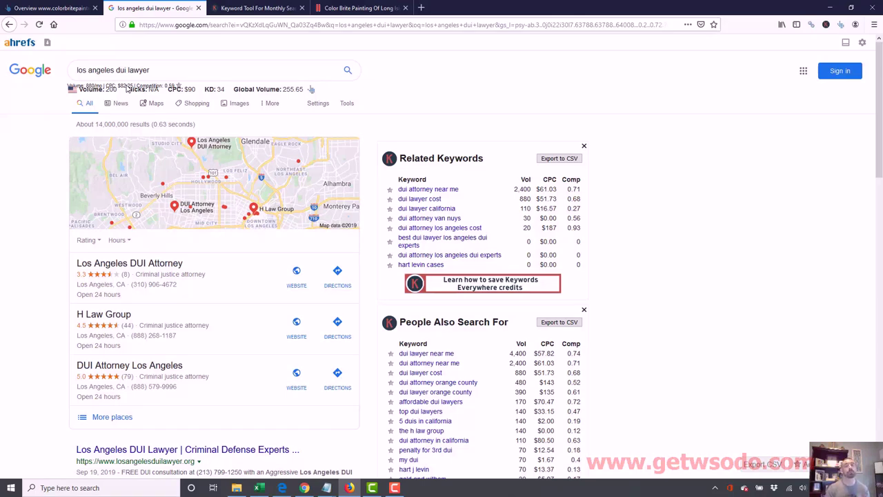
{"action": "left_click", "coordinate": [304, 488]}
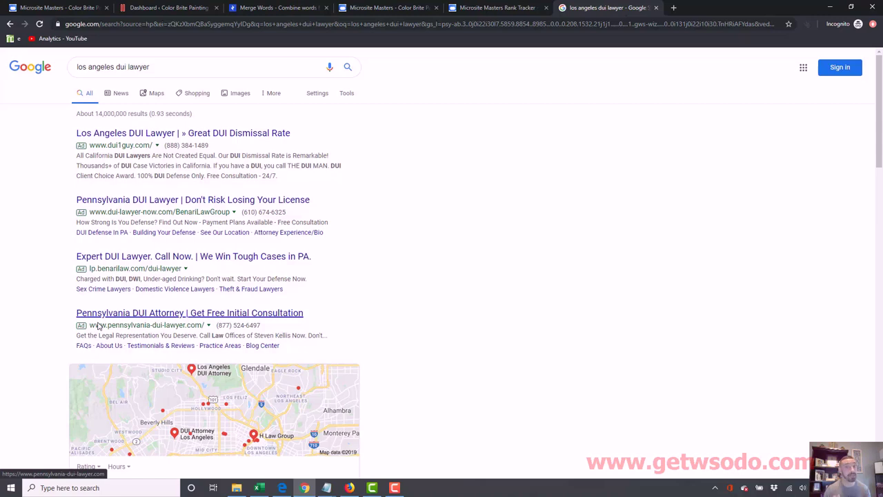
{"action": "scroll", "coordinate": [881, 117], "scroll_direction": "down", "scroll_amount": 6}
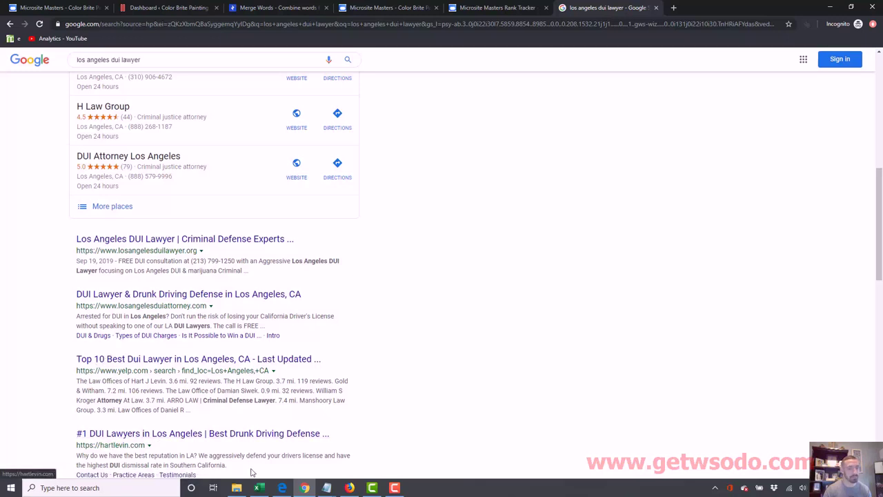
Switch to Firefox and examine the los angeles dui lawyer related keywords, their search volumes and the local and organic results.
{"action": "left_click", "coordinate": [349, 488]}
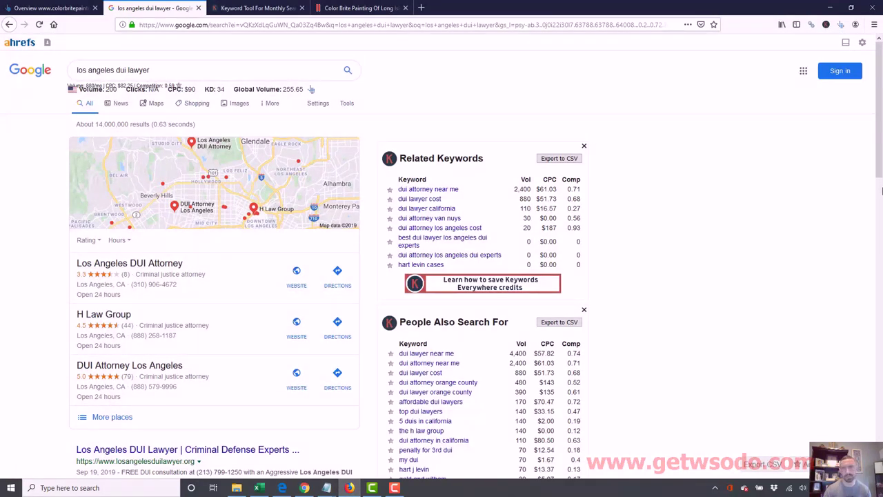
{"action": "left_click_drag", "start_coordinate": [879, 173], "coordinate": [878, 110]}
{"action": "left_click_drag", "start_coordinate": [514, 190], "coordinate": [532, 195]}
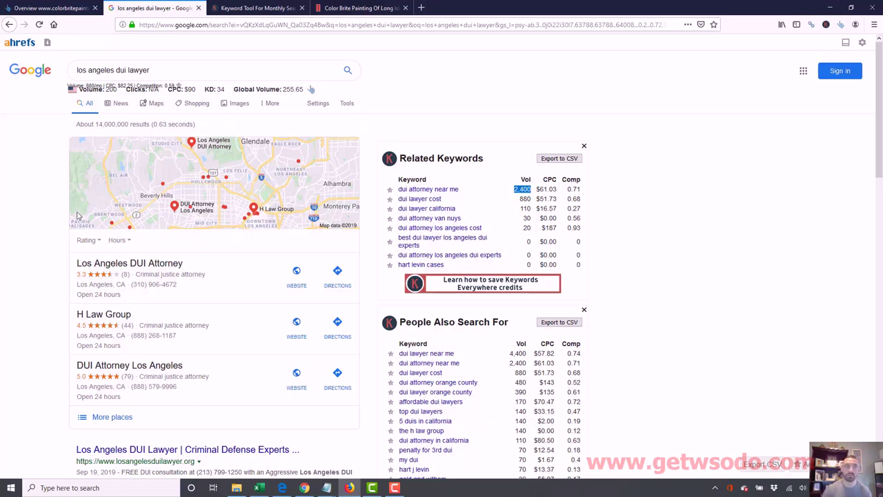
{"action": "left_click", "coordinate": [113, 71]}
{"action": "left_click_drag", "start_coordinate": [112, 70], "coordinate": [76, 71]}
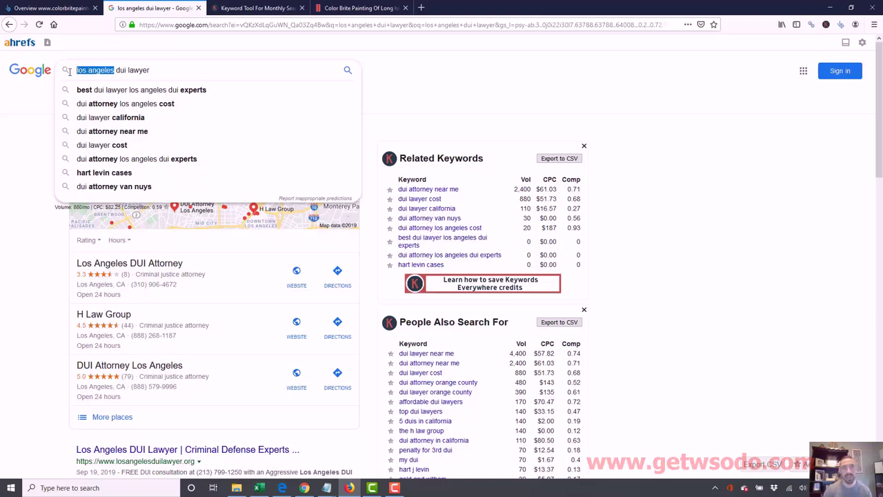
{"action": "left_click", "coordinate": [583, 110]}
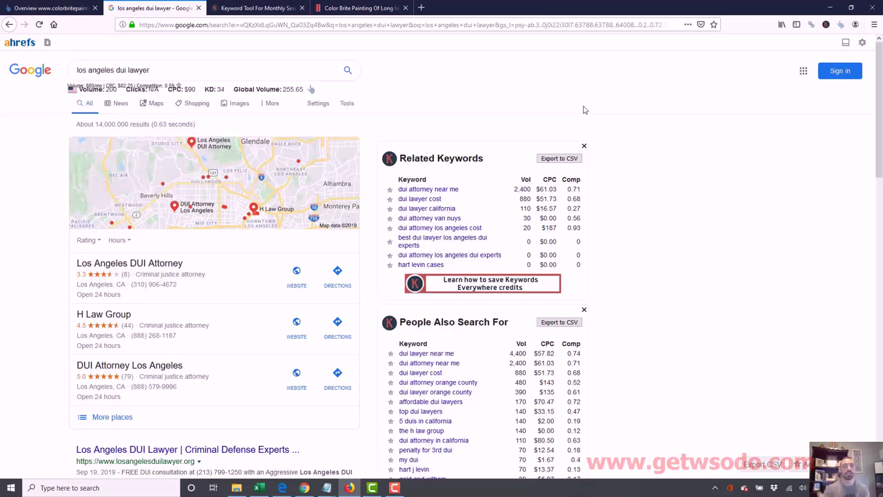
{"action": "scroll", "coordinate": [879, 110], "scroll_direction": "down", "scroll_amount": 3}
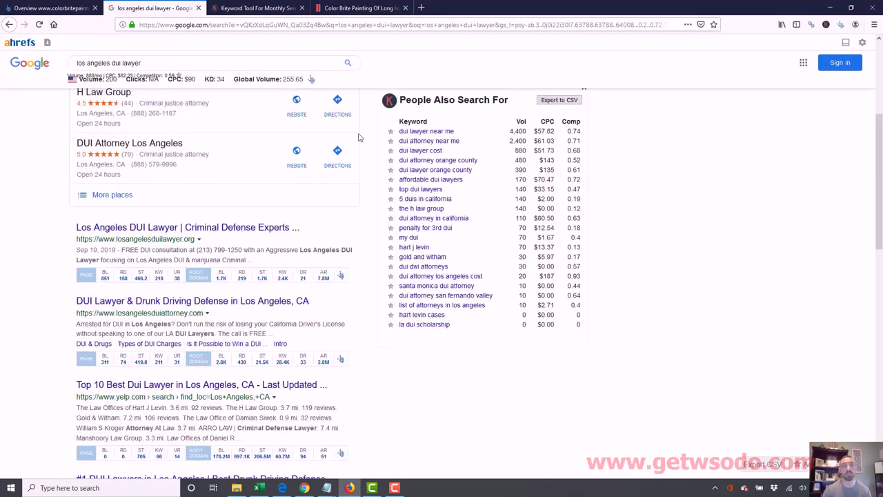
{"action": "scroll", "coordinate": [881, 84], "scroll_direction": "up", "scroll_amount": 3}
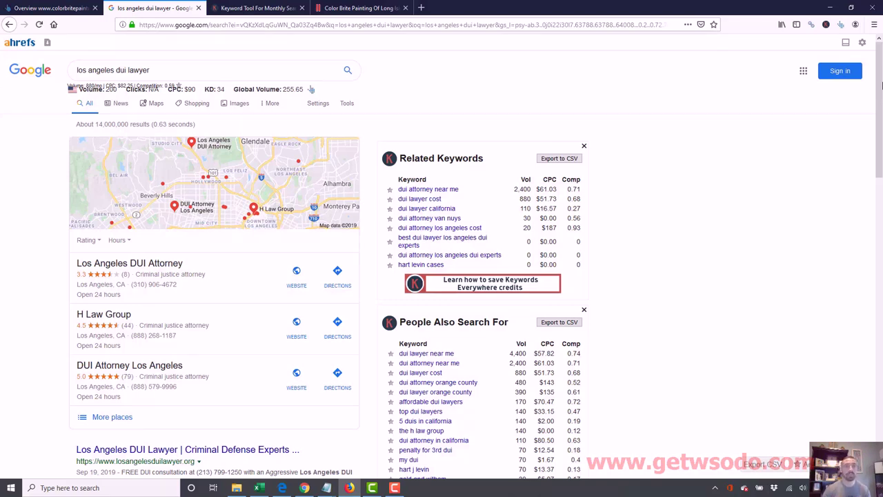
View the Keywords Everywhere site, and review the location and painting keyword lists in Merge Words in Chrome.
{"action": "left_click", "coordinate": [274, 6]}
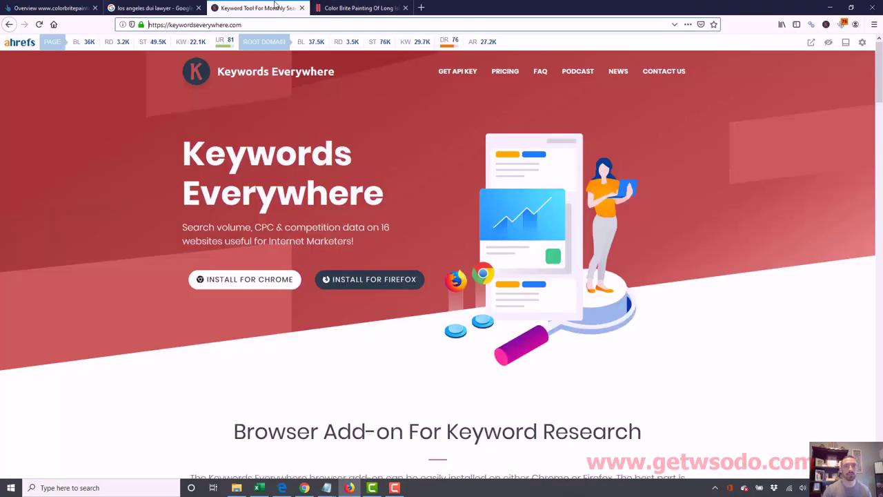
{"action": "left_click", "coordinate": [304, 487]}
{"action": "left_click", "coordinate": [276, 8]}
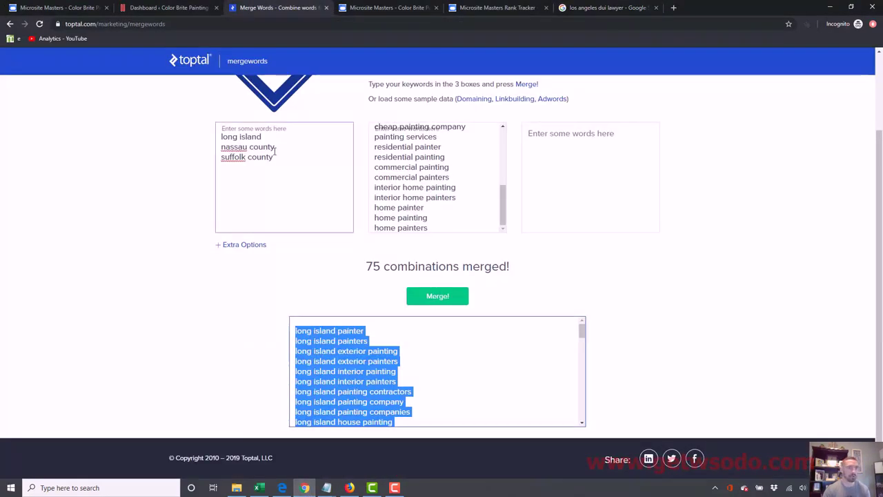
{"action": "left_click", "coordinate": [405, 178]}
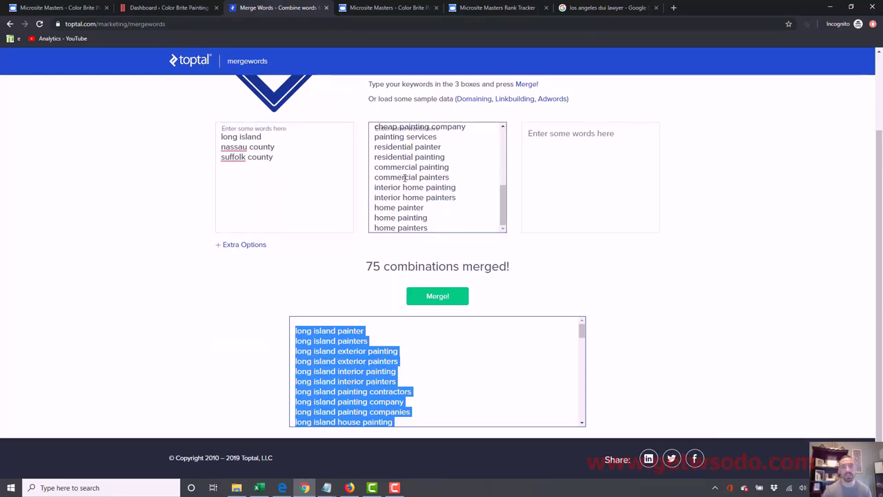
{"action": "left_click_drag", "start_coordinate": [297, 172], "coordinate": [198, 105]}
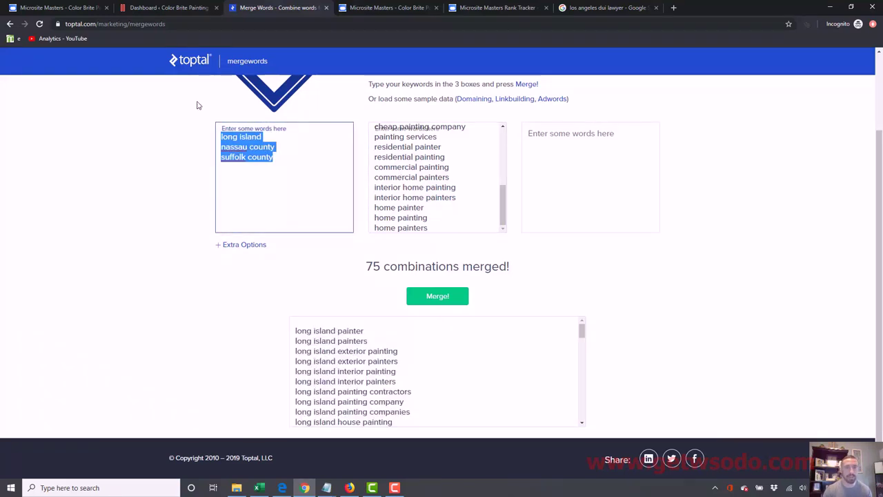
{"action": "left_click_drag", "start_coordinate": [387, 157], "coordinate": [392, 156]}
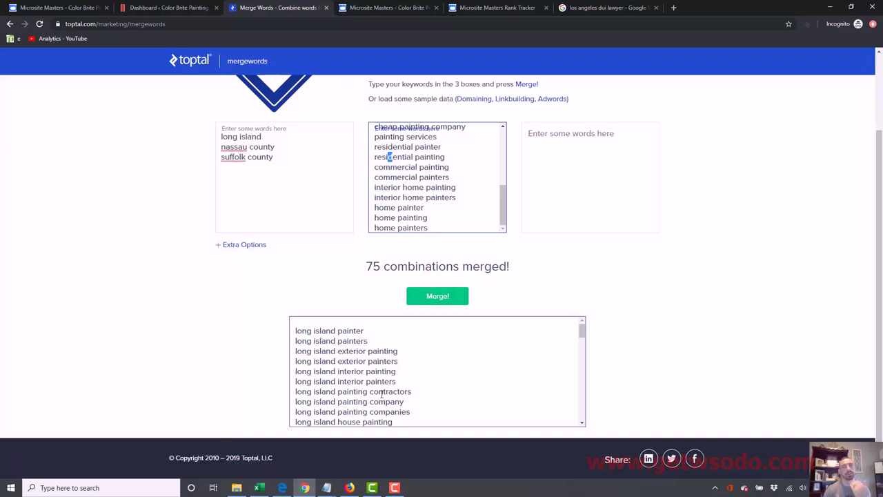
Sort the tracked colorbritepainting.com keywords in Microsite Masters by ascending Google ranking and highlight the keyword long island painting company.
{"action": "left_click", "coordinate": [391, 6]}
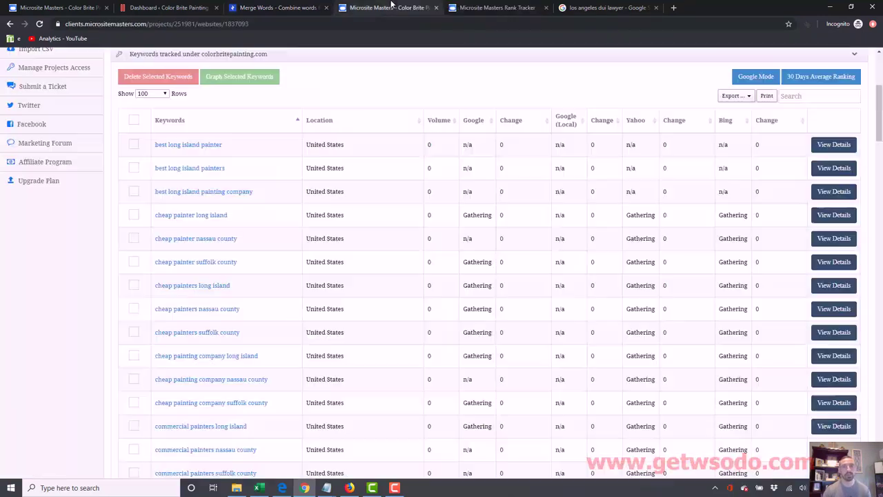
{"action": "left_click", "coordinate": [490, 121]}
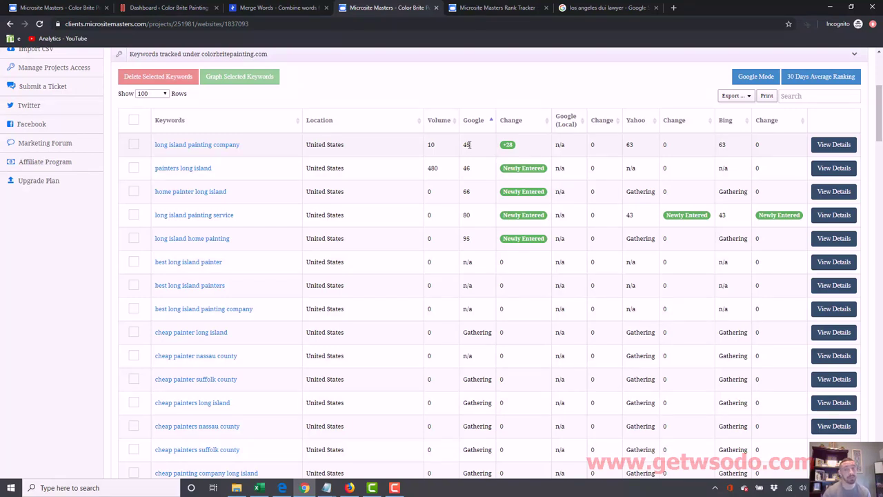
{"action": "left_click_drag", "start_coordinate": [471, 145], "coordinate": [462, 147]}
{"action": "left_click_drag", "start_coordinate": [260, 144], "coordinate": [154, 148]}
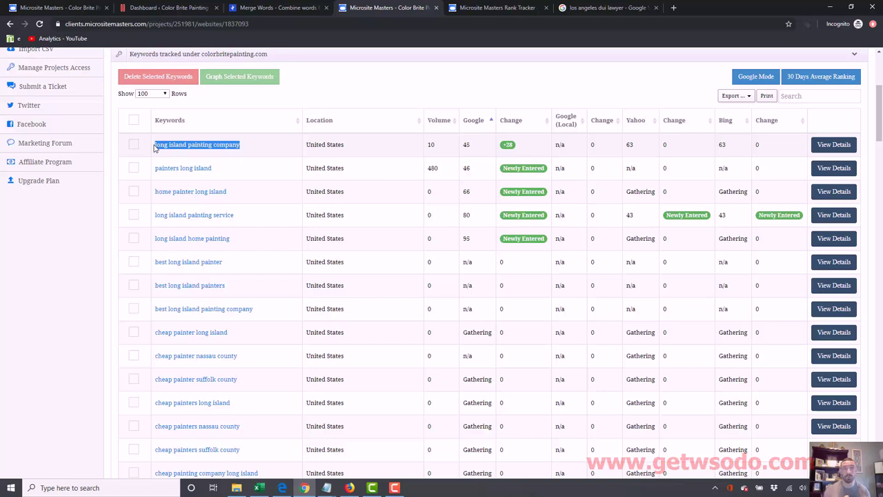